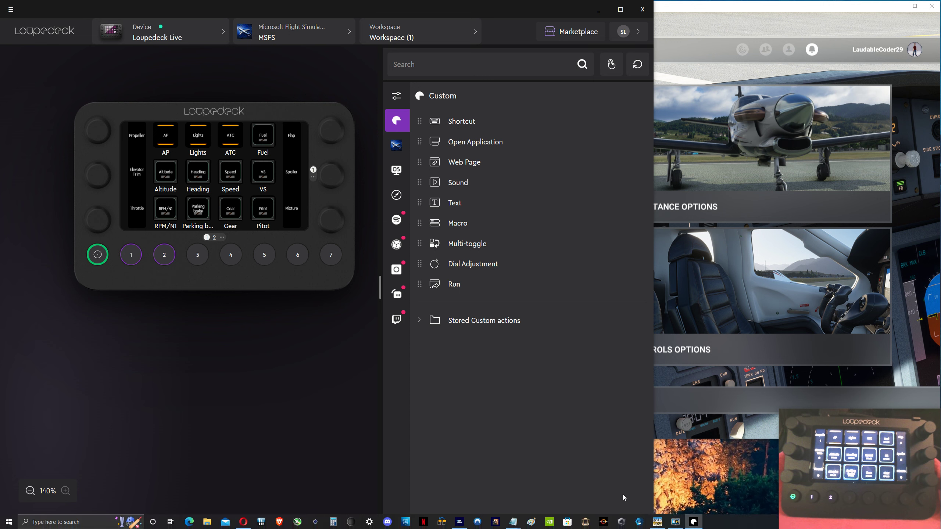
# Step: Switch to SPAD.neXt and move its window clear of the Loupedeck Live key layout
pyautogui.moveTo(657, 524)
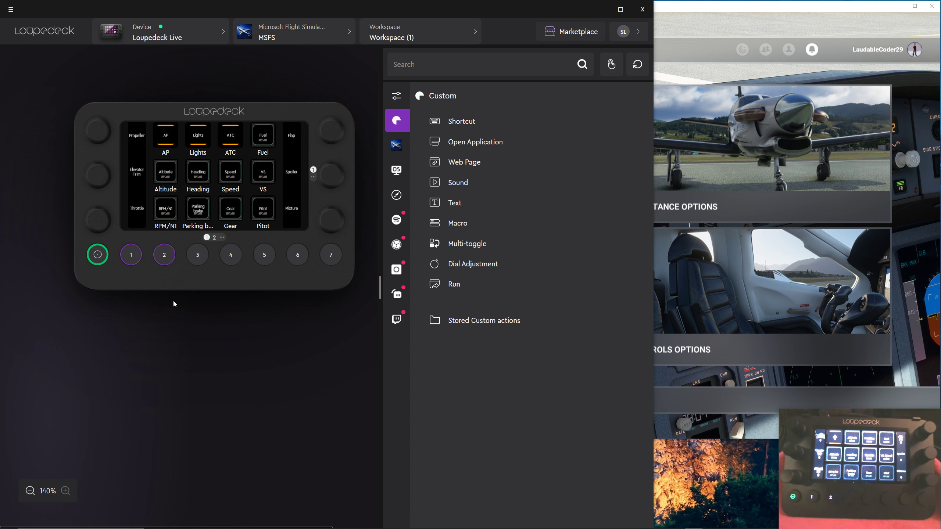
pyautogui.moveTo(830, 456)
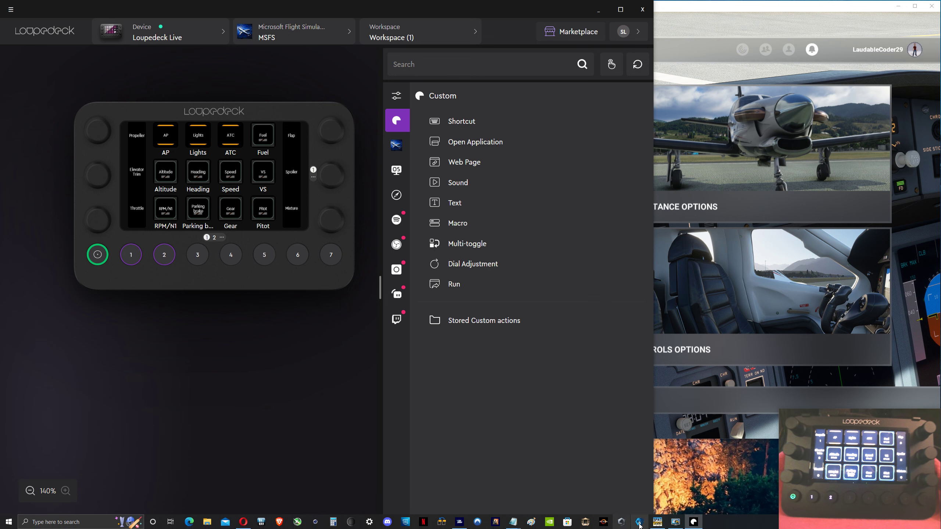
pyautogui.click(658, 521)
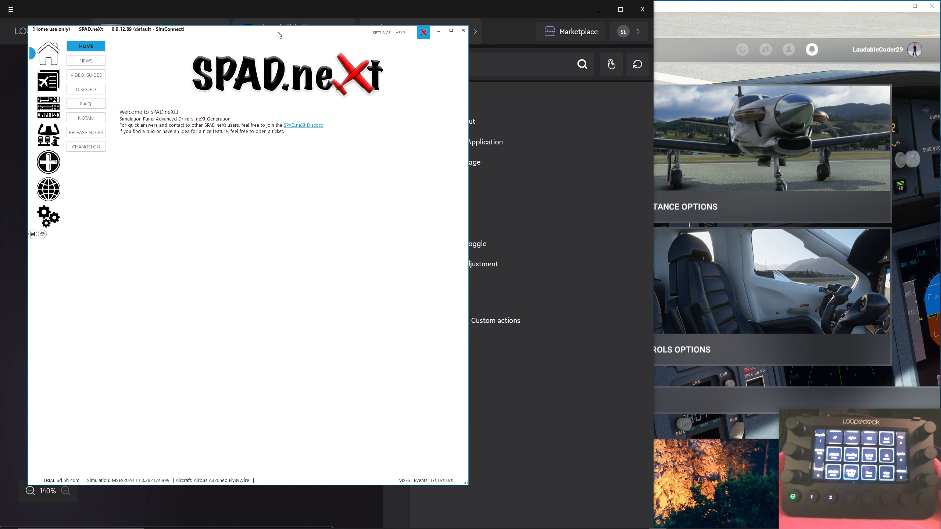
pyautogui.moveTo(279, 35); pyautogui.dragTo(574, 58)
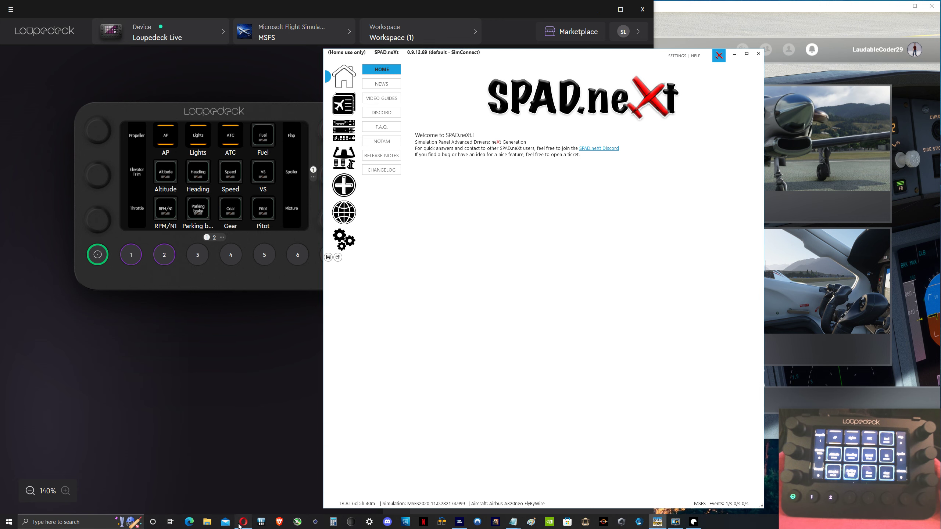
# Step: Switch to the Opera browser and view the SPAD.neXt edition prices on the Get SPAD.neXt page
pyautogui.click(241, 523)
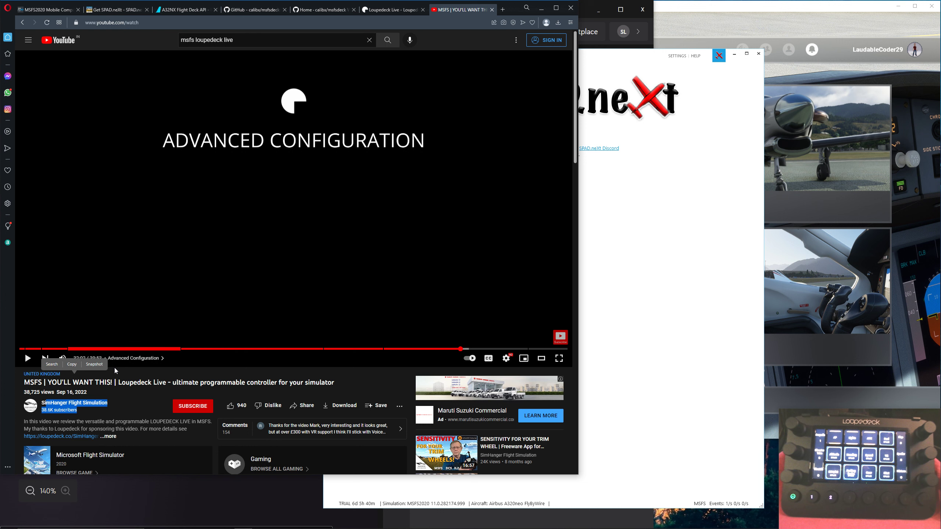
pyautogui.click(135, 400)
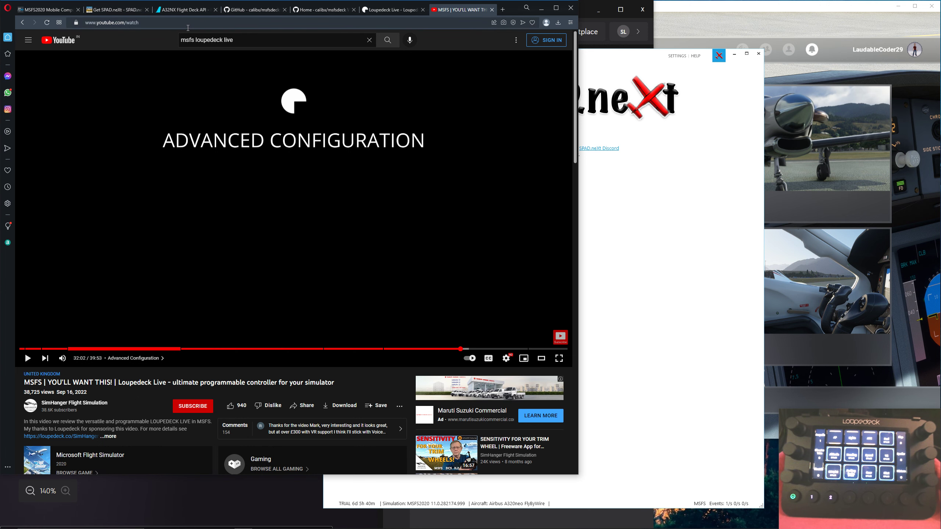
pyautogui.click(113, 9)
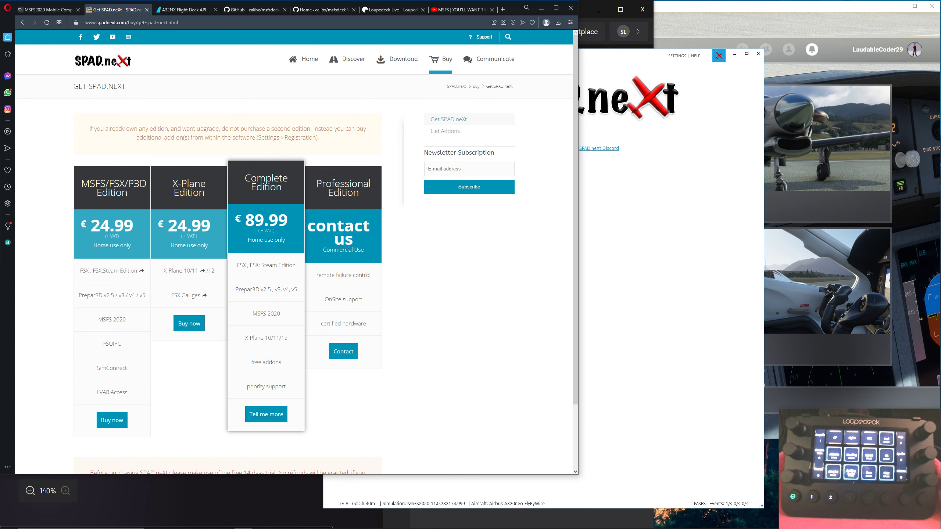
# Step: Return to SPAD.neXt and review the LVAR Bridge installation option and the simulation support settings
pyautogui.click(648, 192)
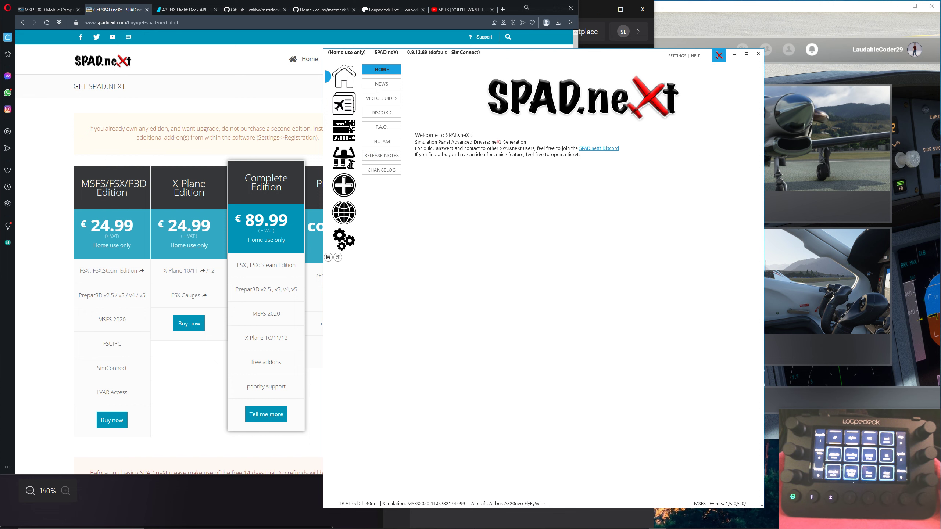
pyautogui.click(345, 240)
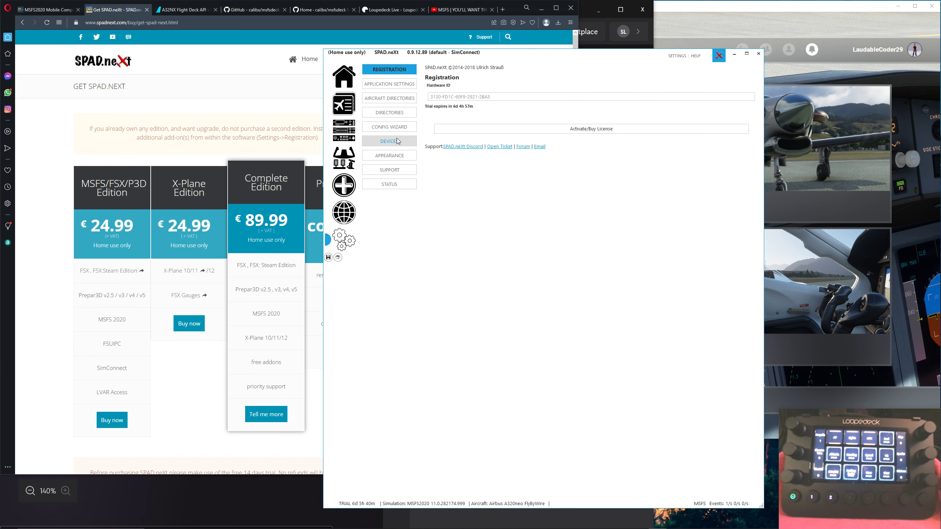
pyautogui.click(381, 128)
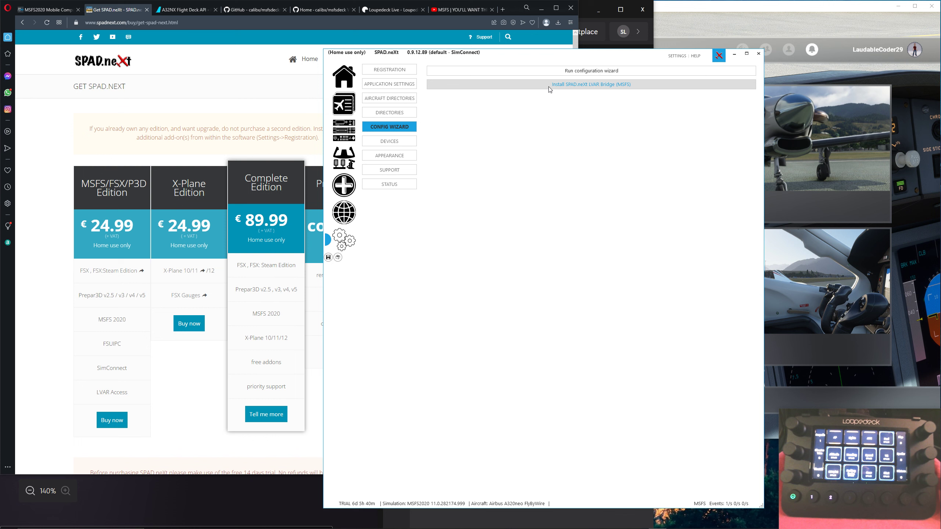
pyautogui.click(537, 88)
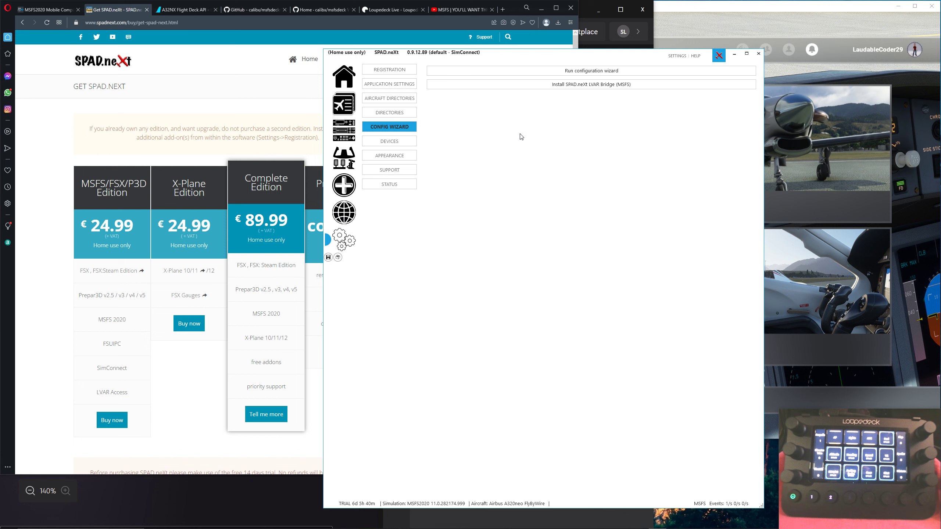
pyautogui.click(393, 83)
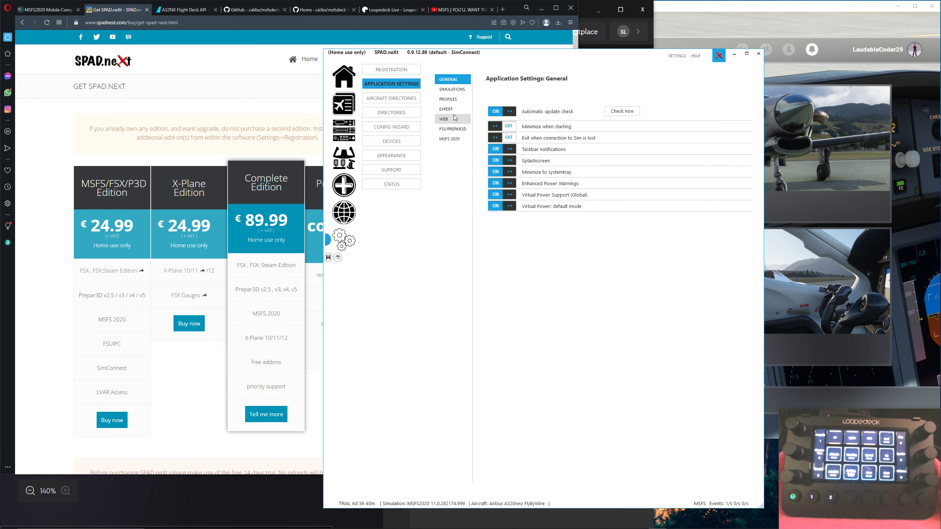
pyautogui.click(453, 90)
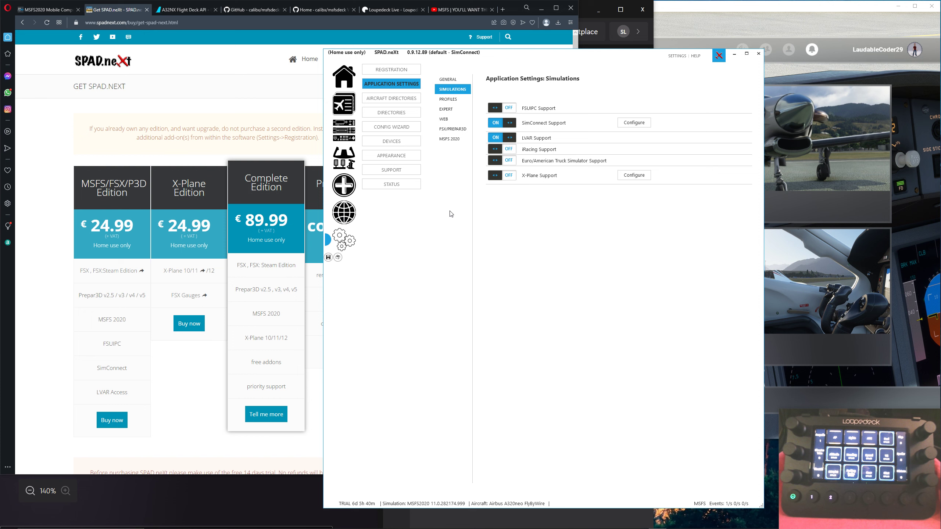
# Step: Review the joystick, MIDI and other device settings and the data provider connection status
pyautogui.click(404, 145)
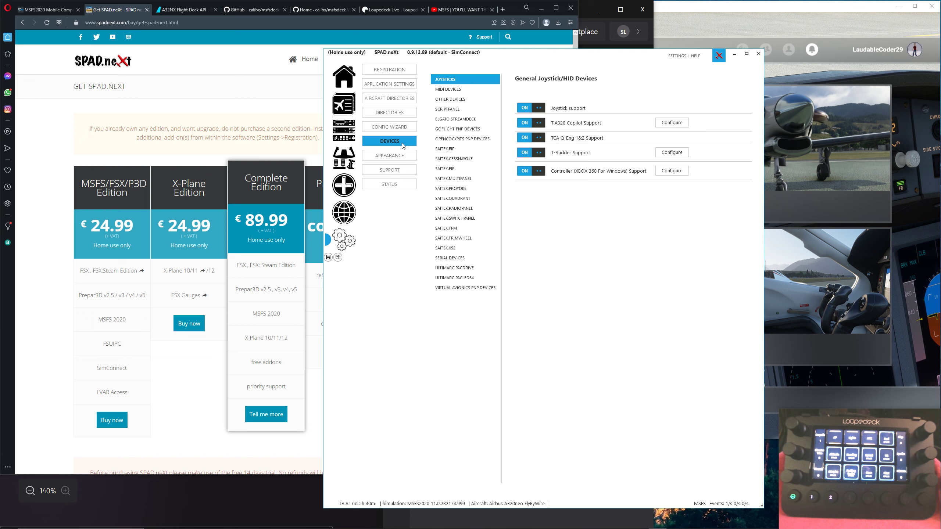
pyautogui.click(448, 90)
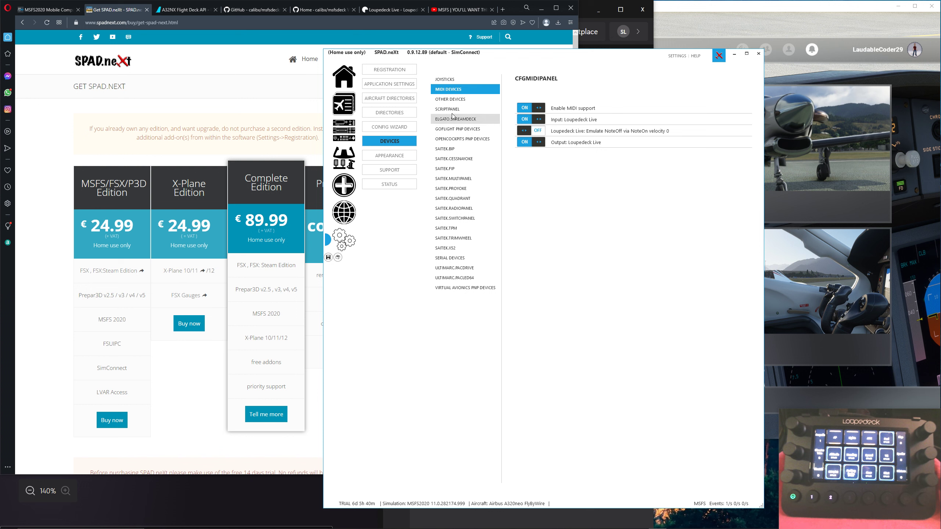
pyautogui.click(449, 100)
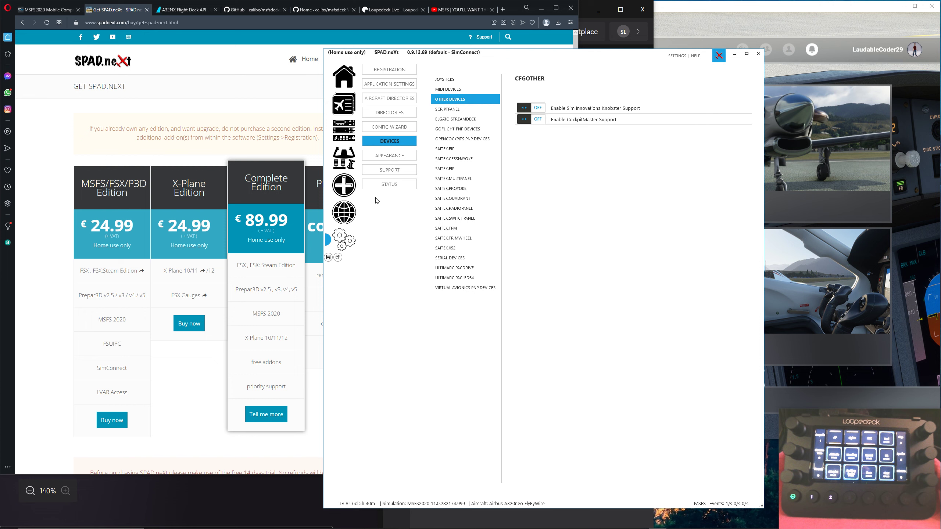
pyautogui.click(390, 185)
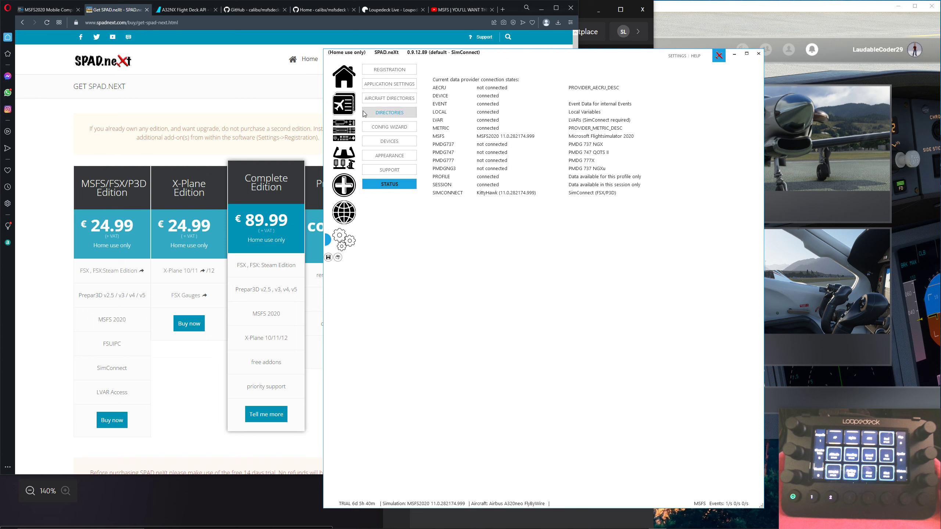
# Step: Look through the configuration pages of the Xbox 360 controller, T.A320 Copilot, TCA Q-Eng 1&2 and T-Rudder
pyautogui.click(351, 81)
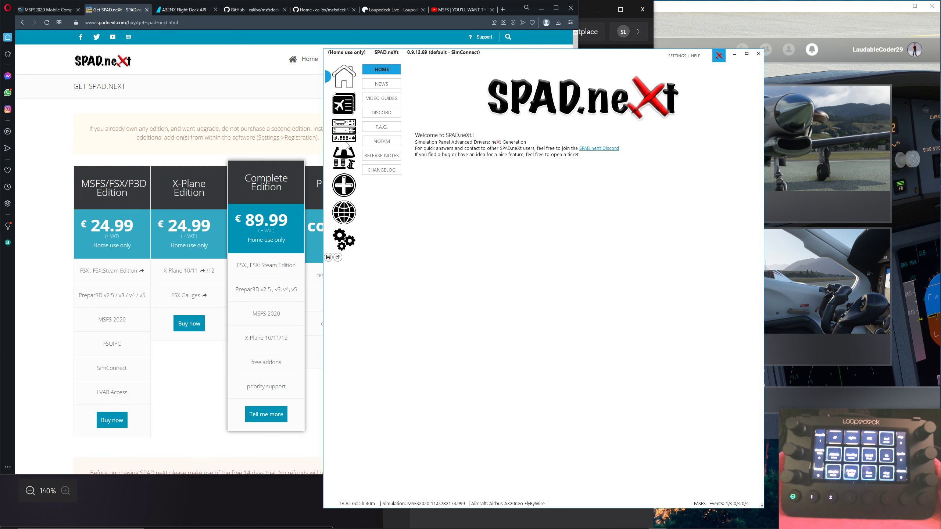
pyautogui.click(345, 159)
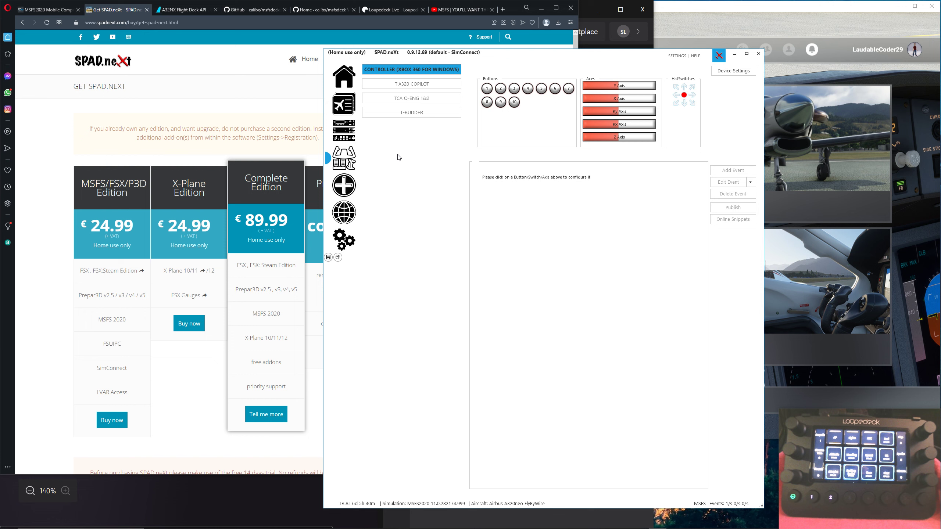
pyautogui.click(436, 85)
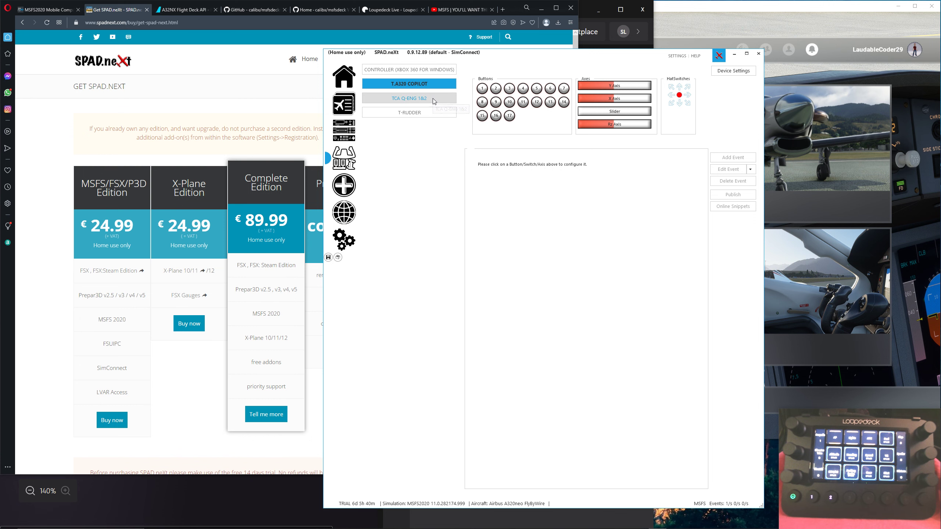
pyautogui.click(432, 99)
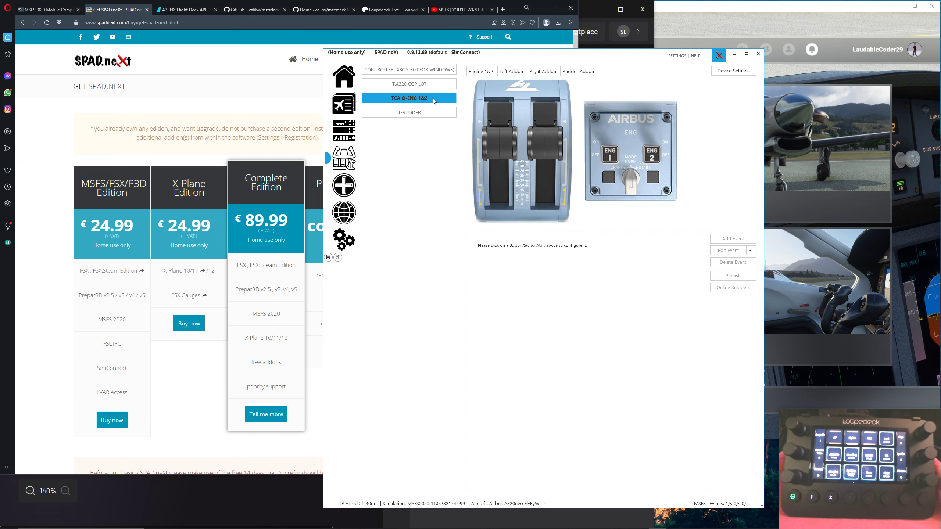
pyautogui.click(428, 112)
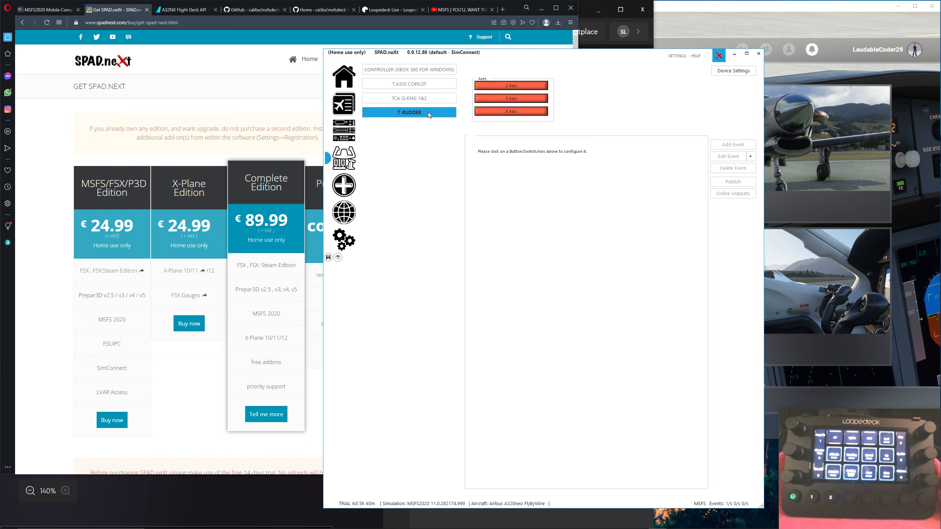
pyautogui.click(421, 69)
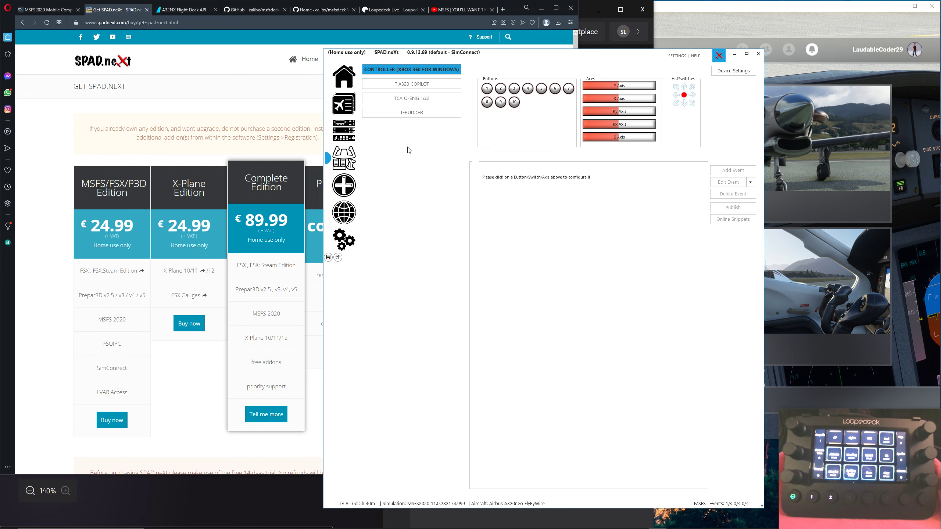
# Step: Examine the Loupedeck Live event assignments for the first key and control channel CC 0.16
pyautogui.click(345, 138)
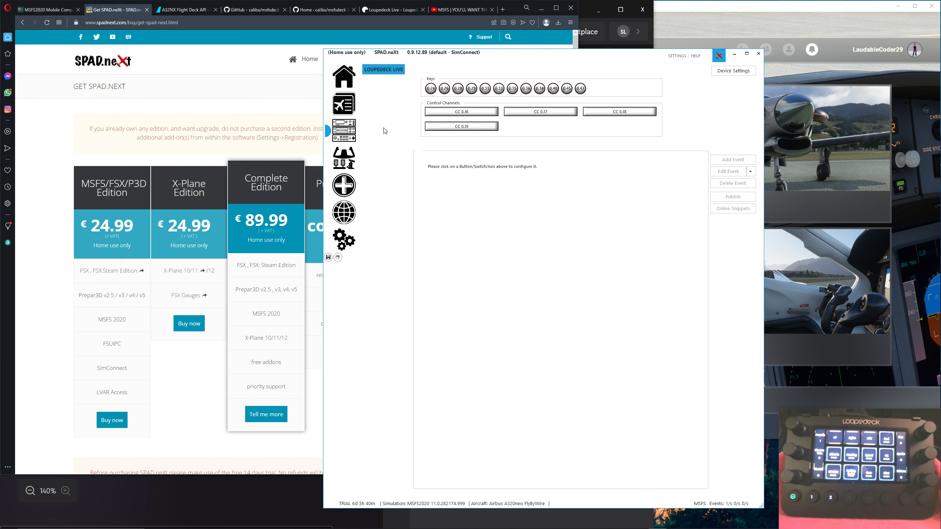
pyautogui.click(431, 90)
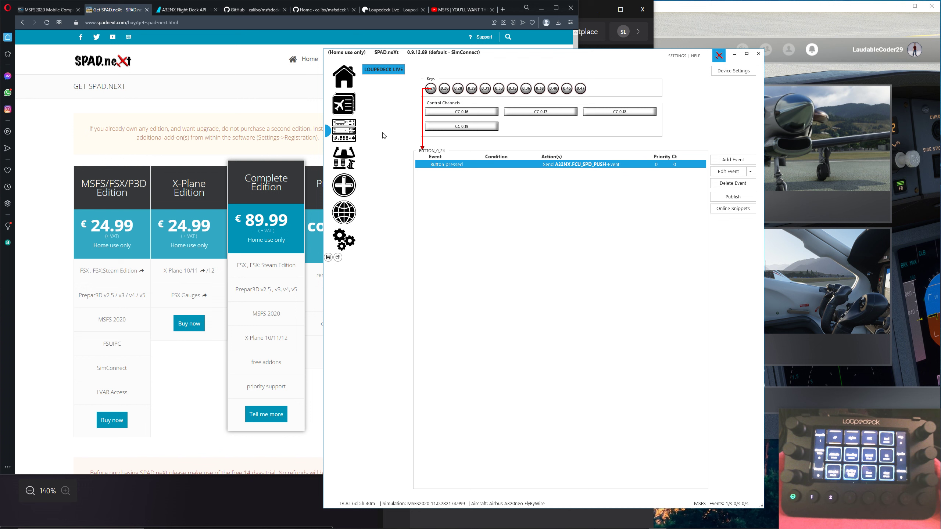
pyautogui.click(467, 113)
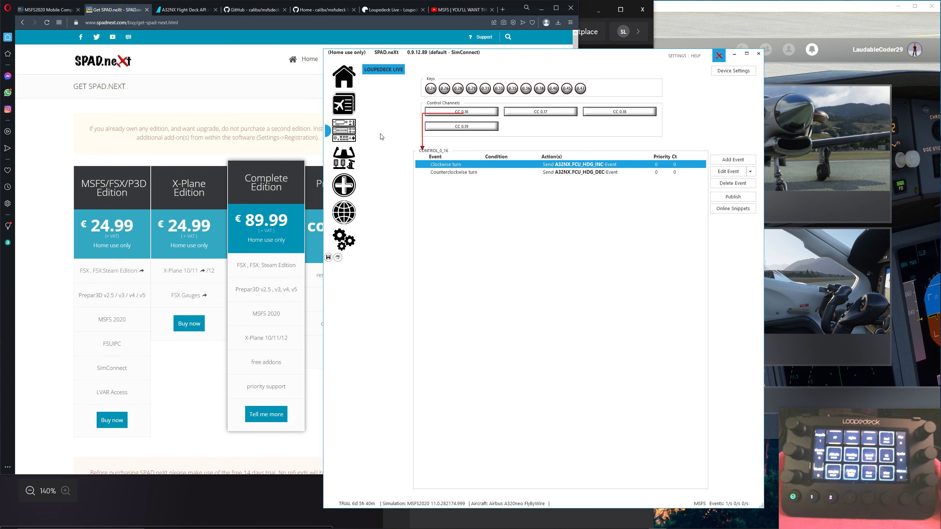
pyautogui.click(429, 90)
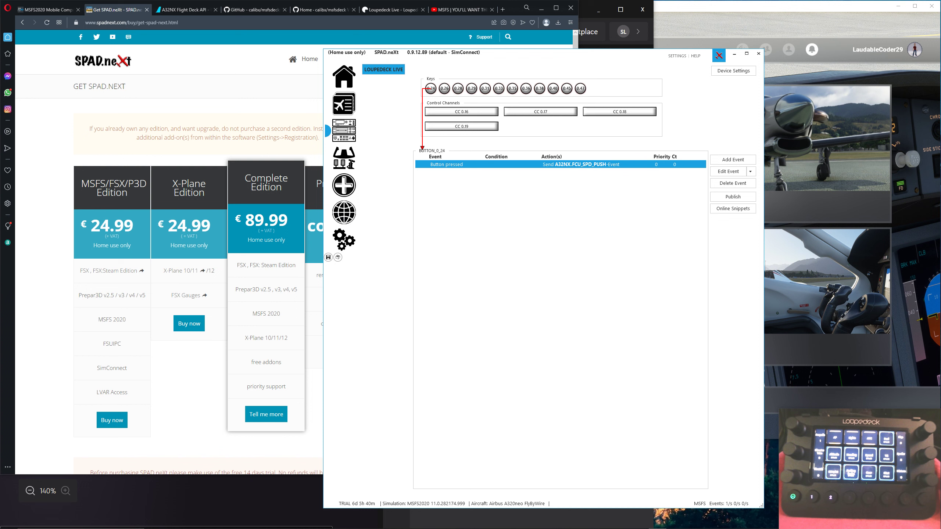
# Step: Switch to the Notepad notes on the custom aircraft API and highlight the Custom Events and Custom Values (Variables) lines
pyautogui.hotkey('alt', 'Tab')
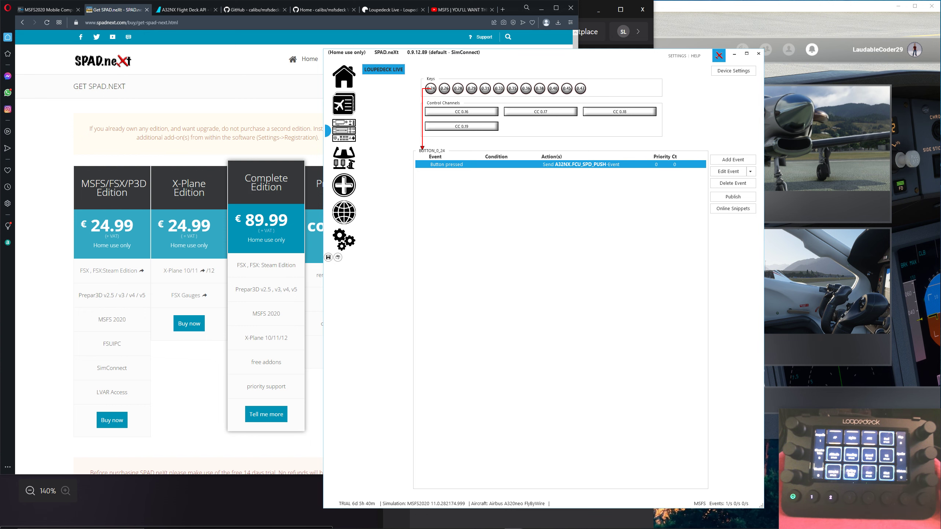
pyautogui.moveTo(371, 146); pyautogui.dragTo(538, 125)
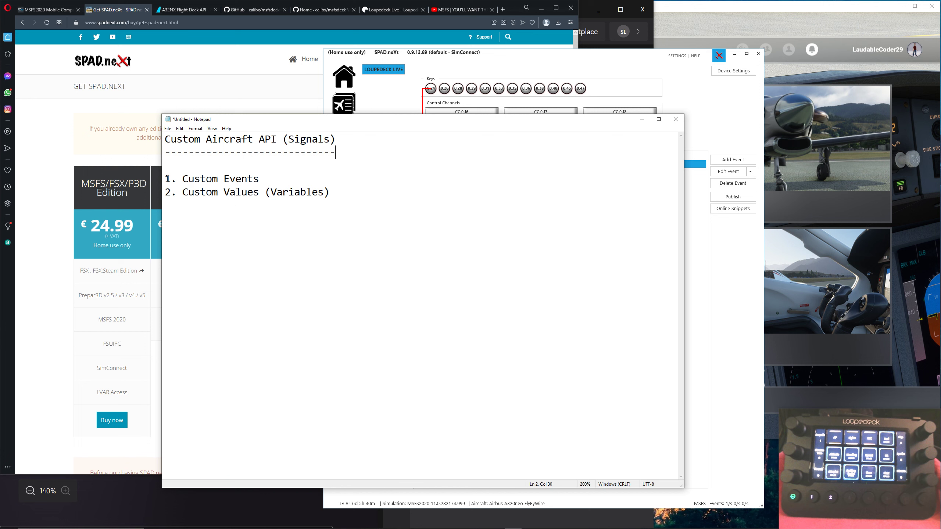
pyautogui.moveTo(167, 178); pyautogui.dragTo(259, 179)
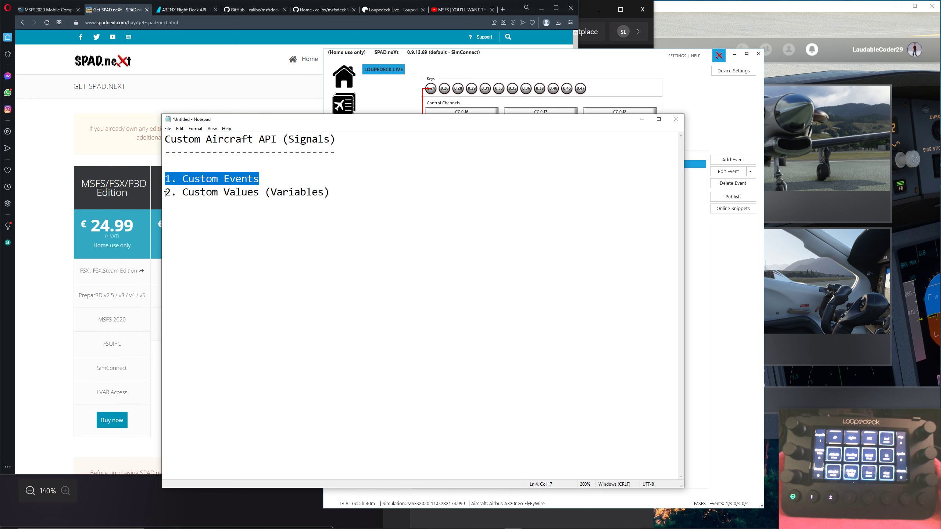
pyautogui.moveTo(165, 192); pyautogui.dragTo(330, 199)
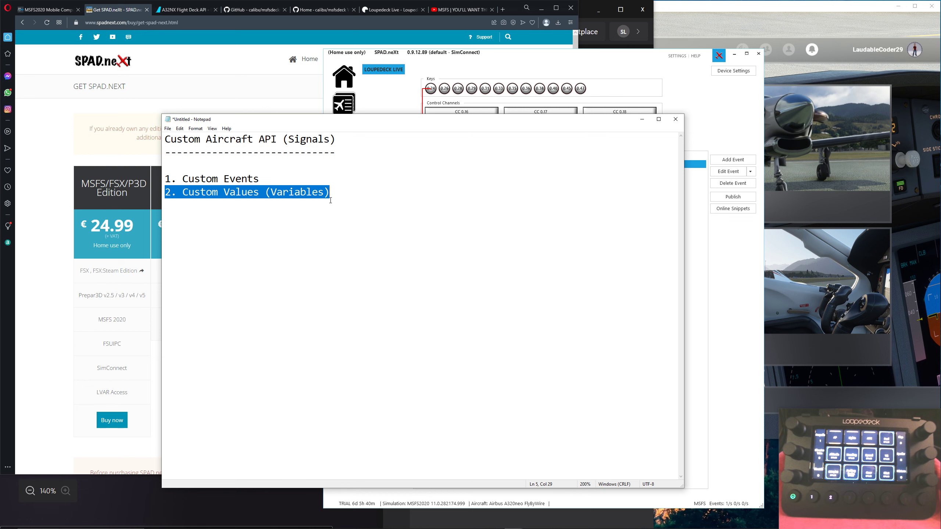
pyautogui.click(343, 204)
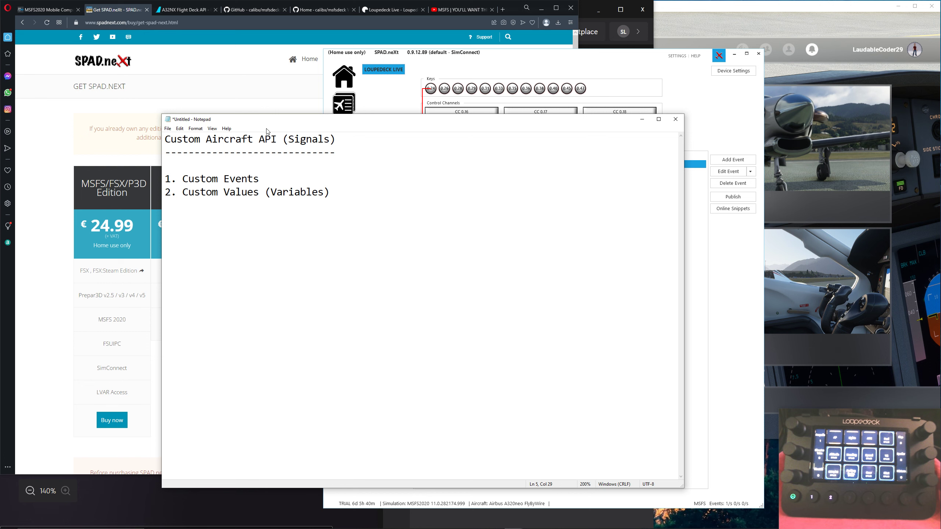
# Step: Search the web in a new browser tab for "fbw A320nx flight deck API" and open the A32NX Flight Deck API documentation
pyautogui.click(182, 12)
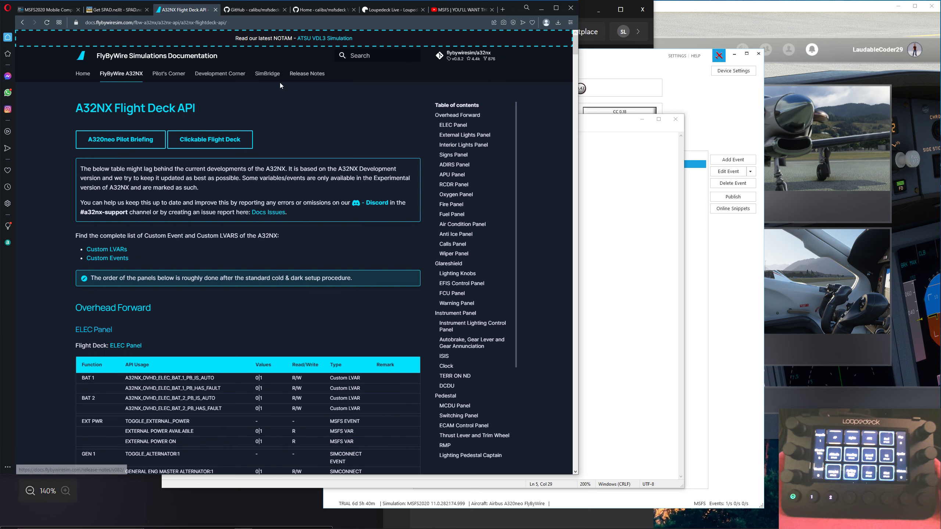
pyautogui.click(506, 10)
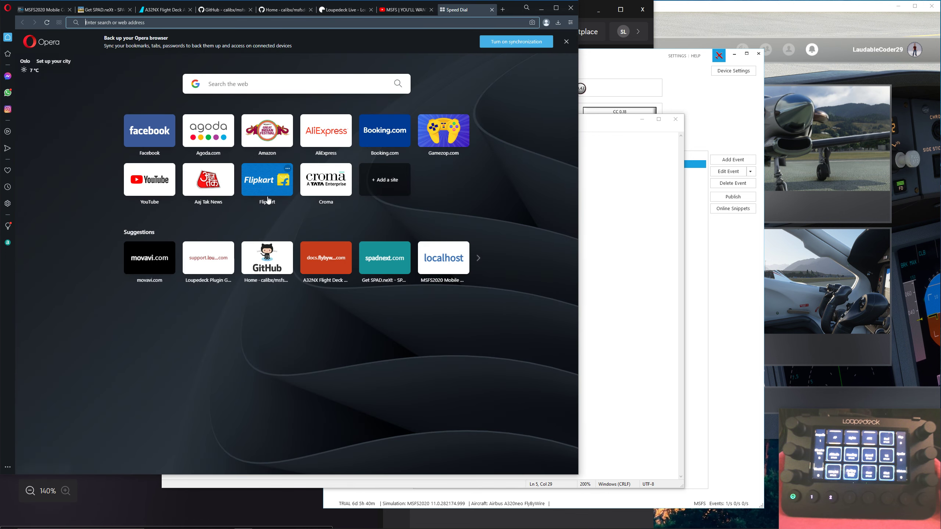
pyautogui.click(224, 85)
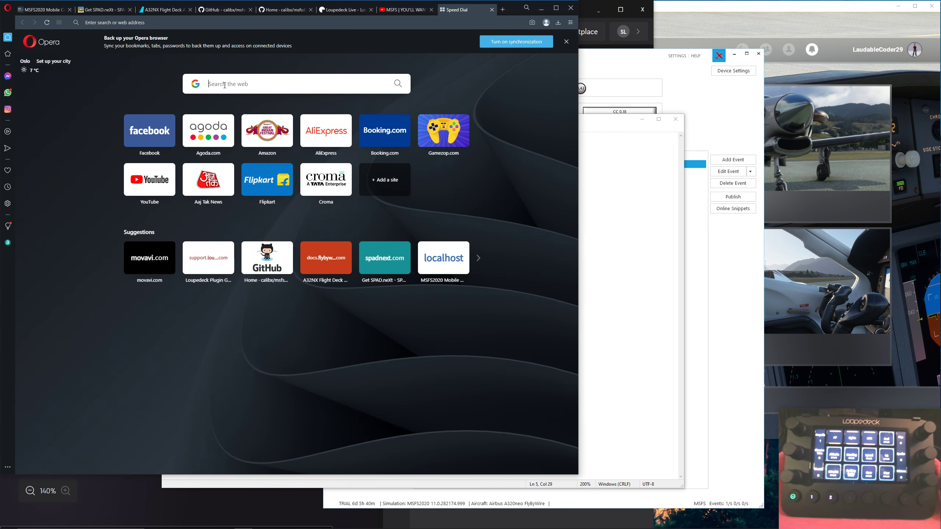
pyautogui.write('A32')
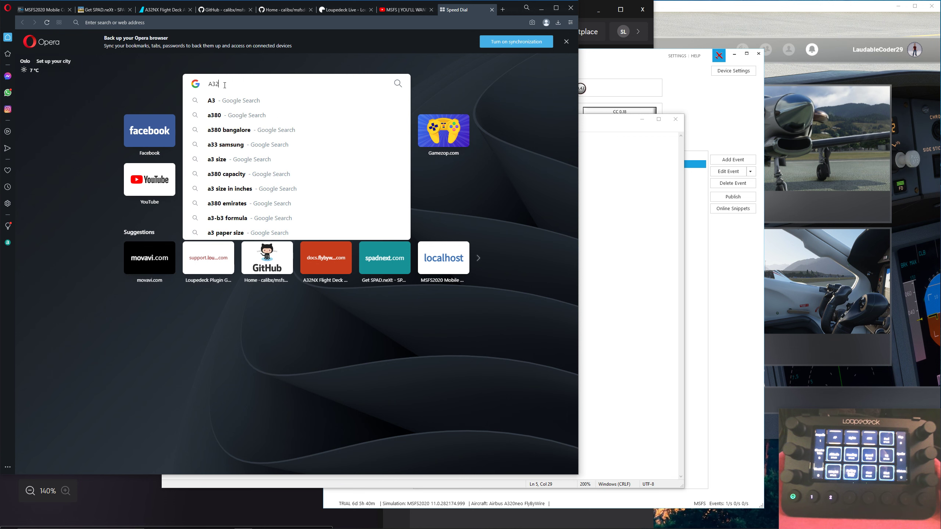
pyautogui.write('0nx')
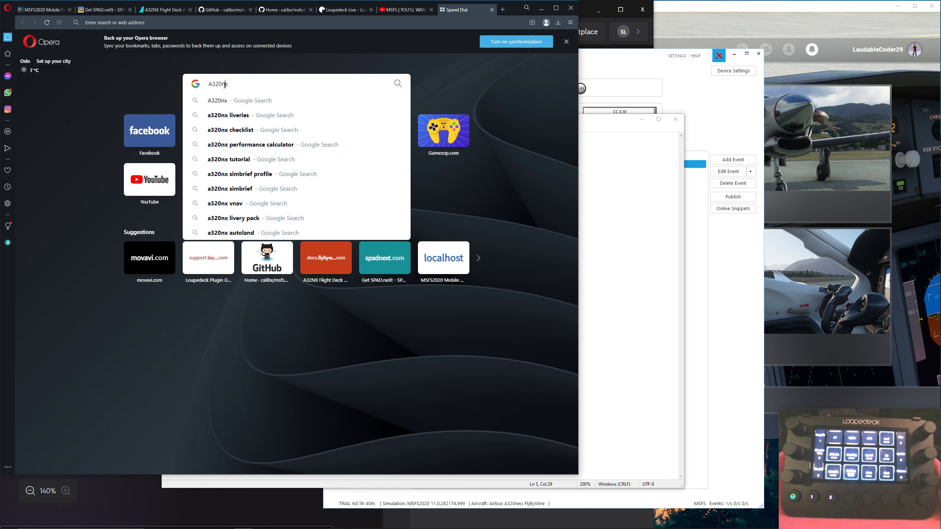
pyautogui.write('fbw ')
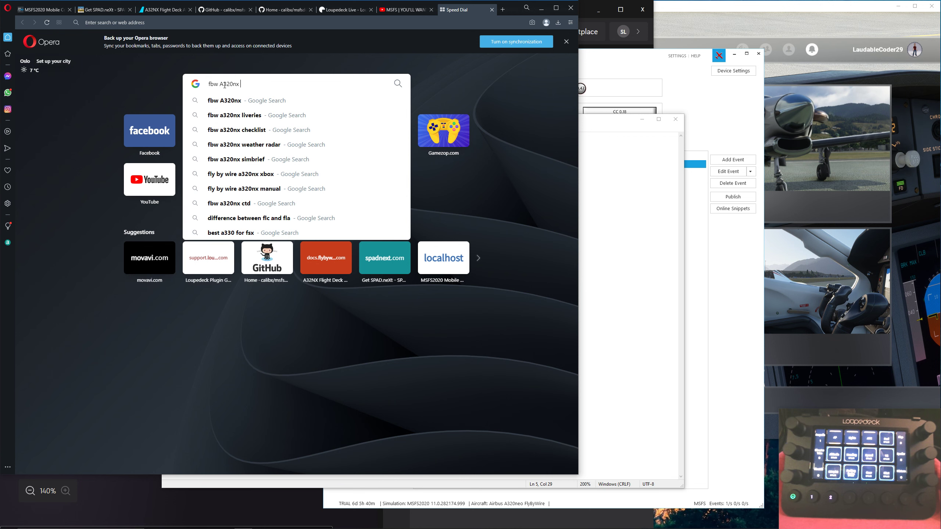
pyautogui.write(' flight d')
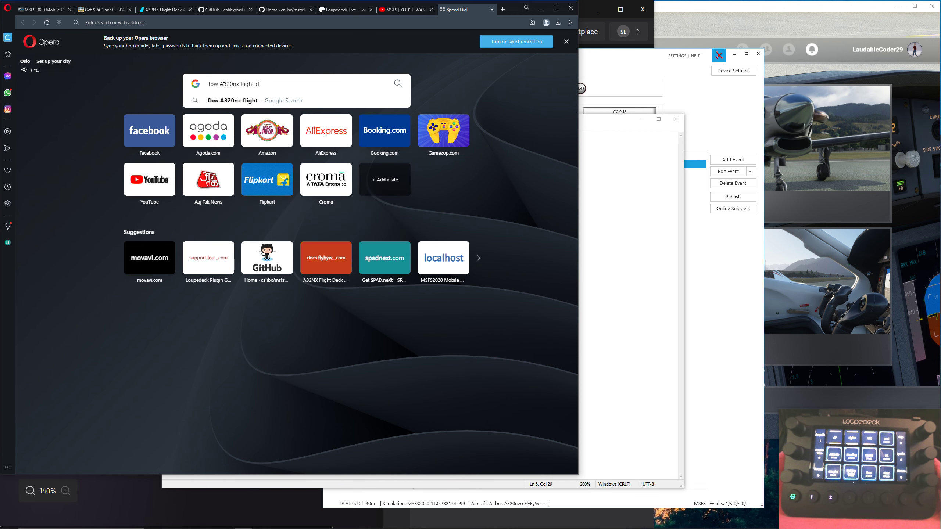
pyautogui.write('eck API')
pyautogui.press('Return')
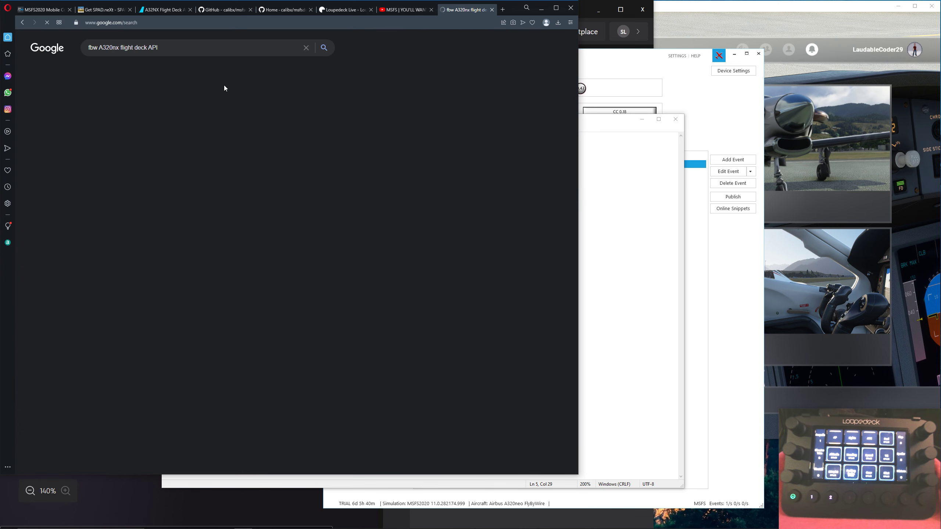
pyautogui.click(152, 139)
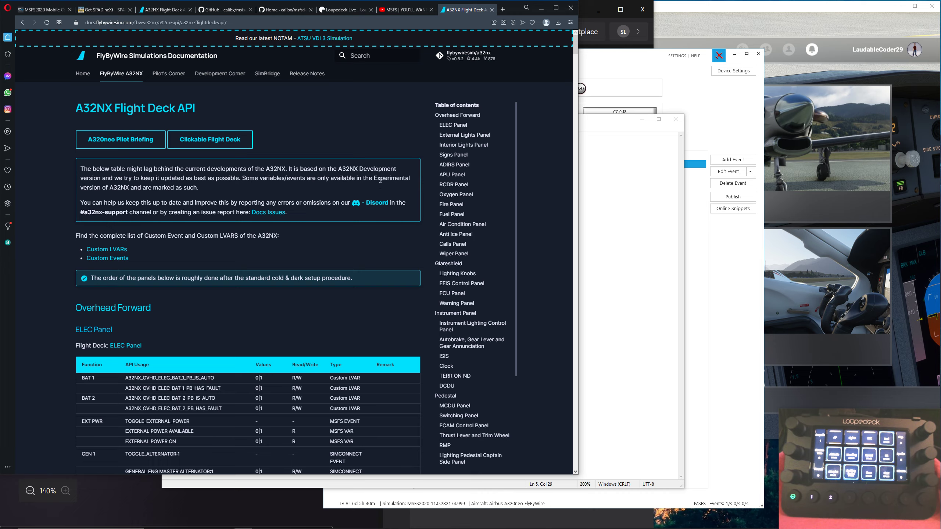
# Step: Review the Custom LVARs and Custom Events links and the API tables of the Overhead Forward ELEC and External Lights panels
pyautogui.scroll(-2, 241, 185)
pyautogui.scroll(1, 196, 177)
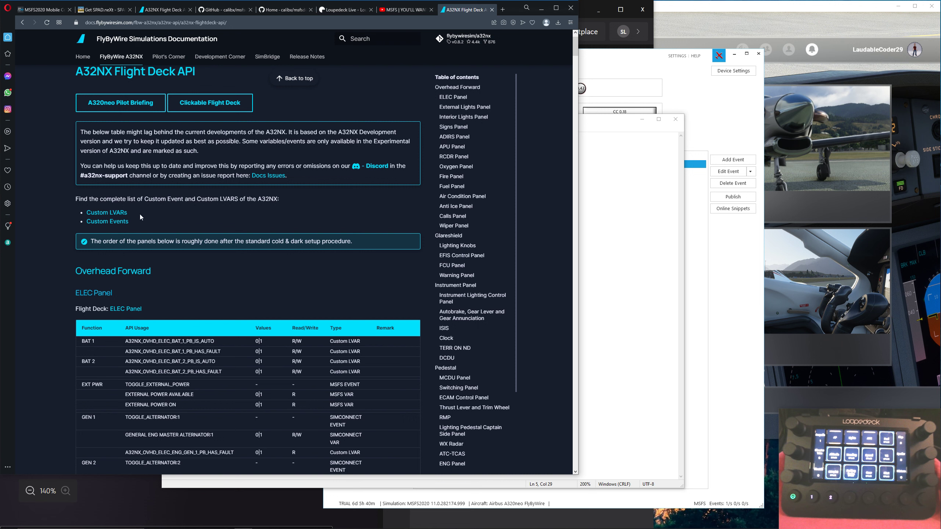
pyautogui.moveTo(140, 214); pyautogui.dragTo(85, 222)
pyautogui.click(291, 271)
pyautogui.scroll(-5, 305, 292)
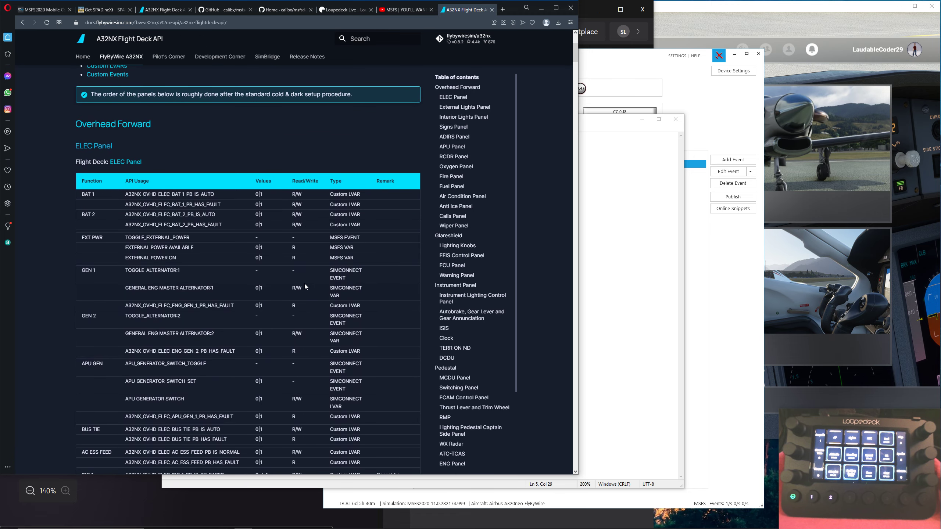
pyautogui.scroll(-2, 305, 284)
pyautogui.scroll(4, 305, 282)
pyautogui.scroll(-1, 303, 280)
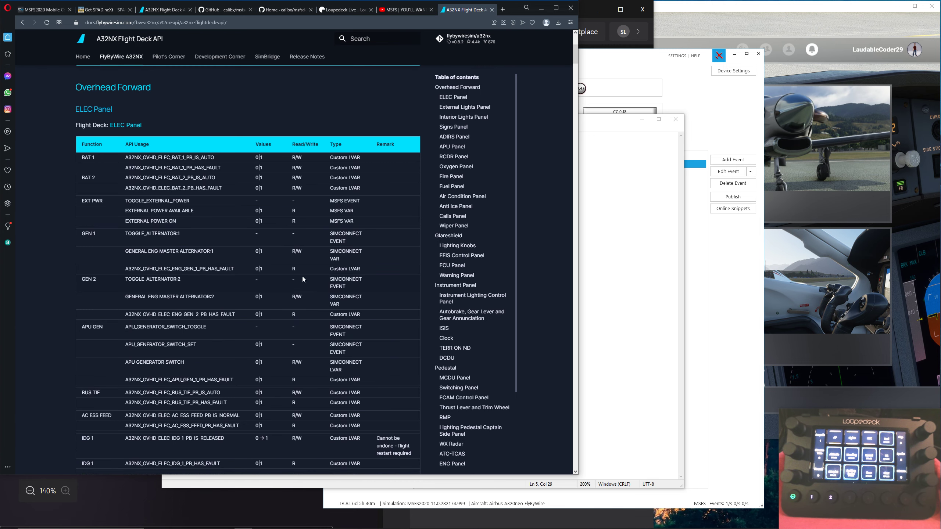
pyautogui.scroll(-10, 301, 275)
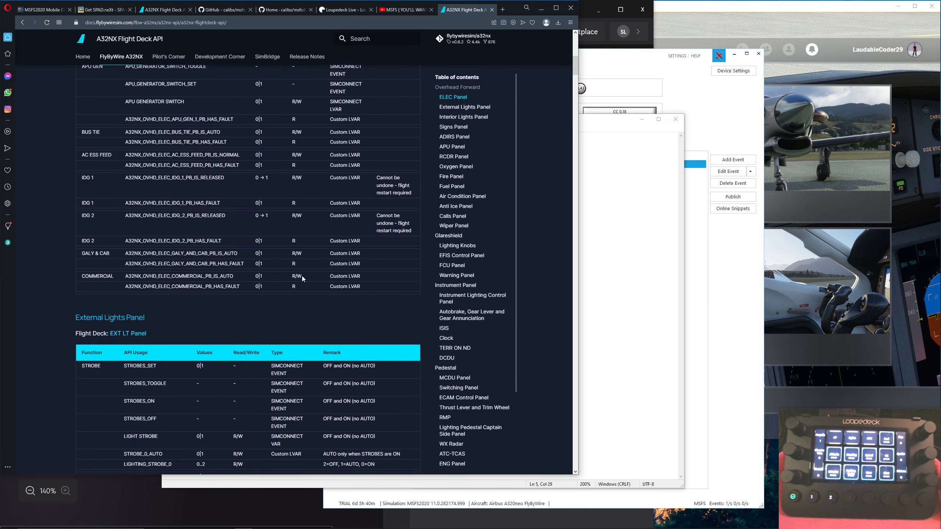
pyautogui.scroll(12, 301, 276)
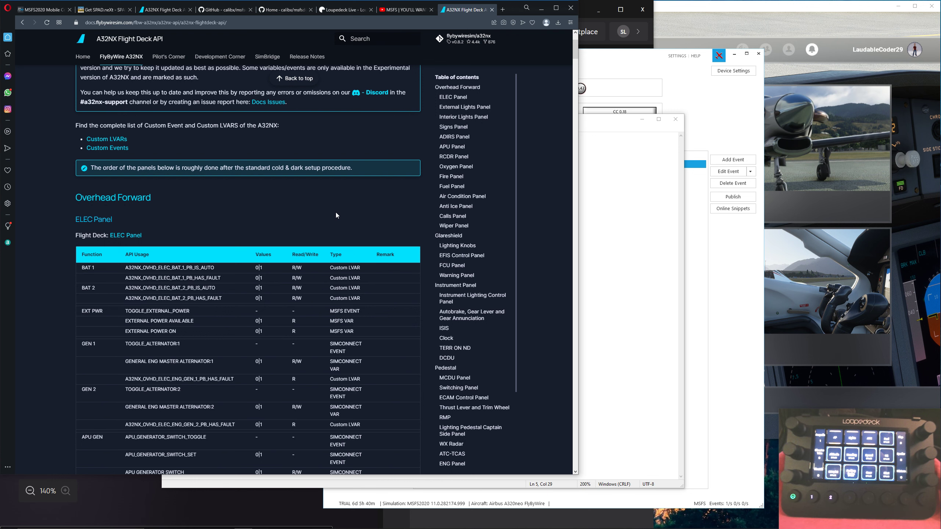
# Step: Find "FCU" on the page and read through the FCU Panel table from the SPD knob to the ALT knob entries
pyautogui.hotkey('ctrl', 'f')
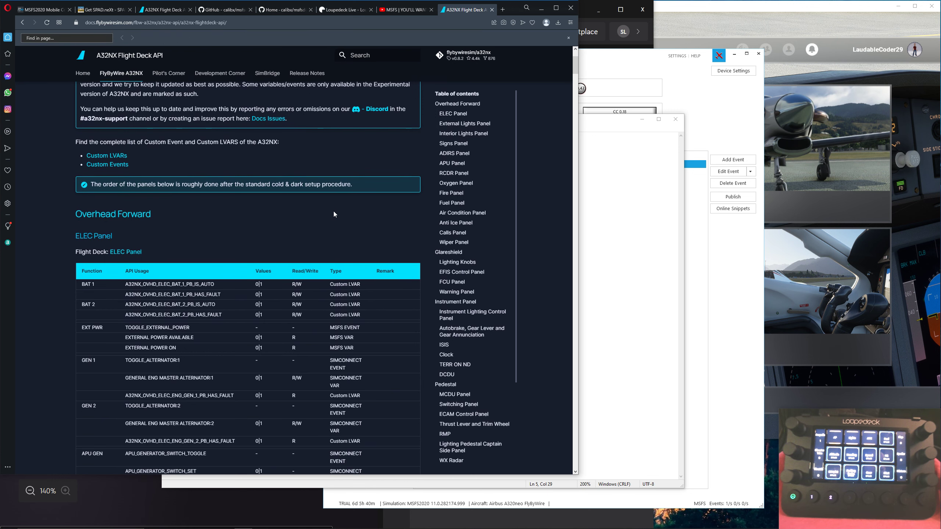
pyautogui.write('FCU')
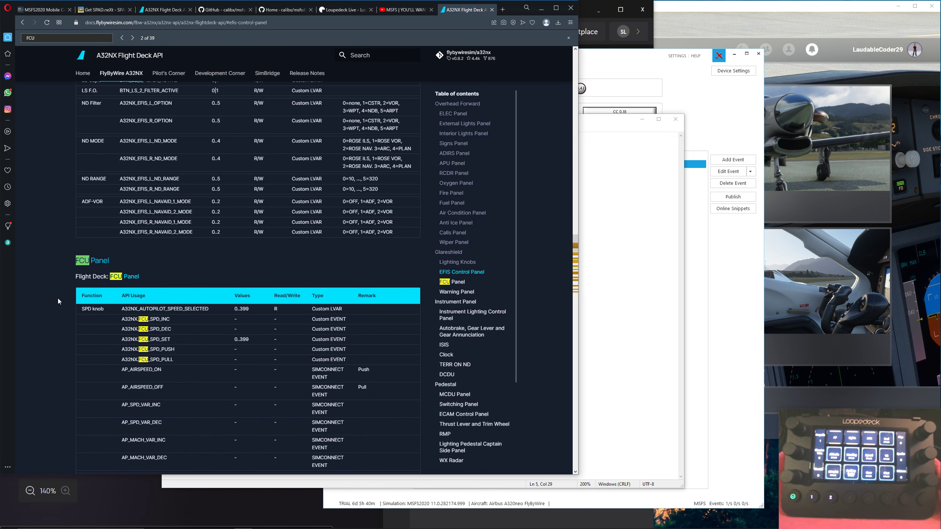
pyautogui.scroll(-4, 58, 299)
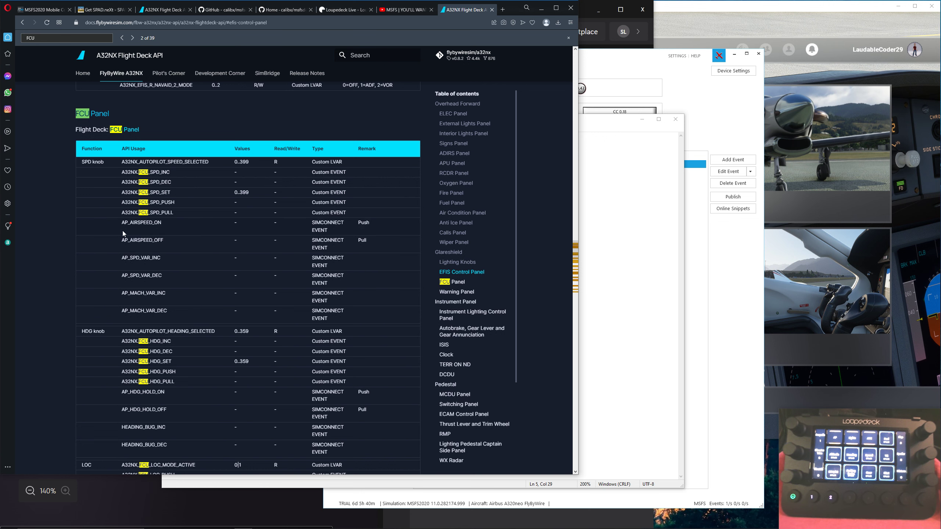
pyautogui.scroll(-2, 122, 231)
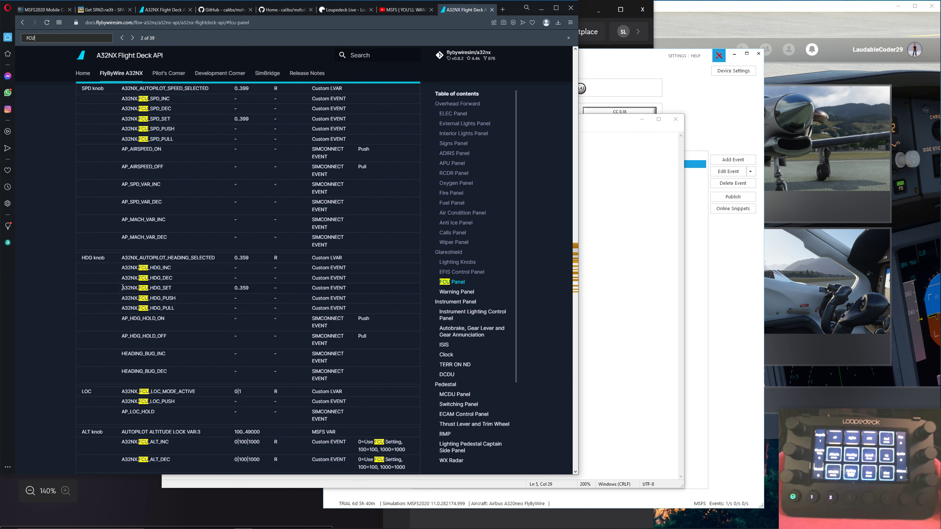
pyautogui.scroll(-5, 124, 286)
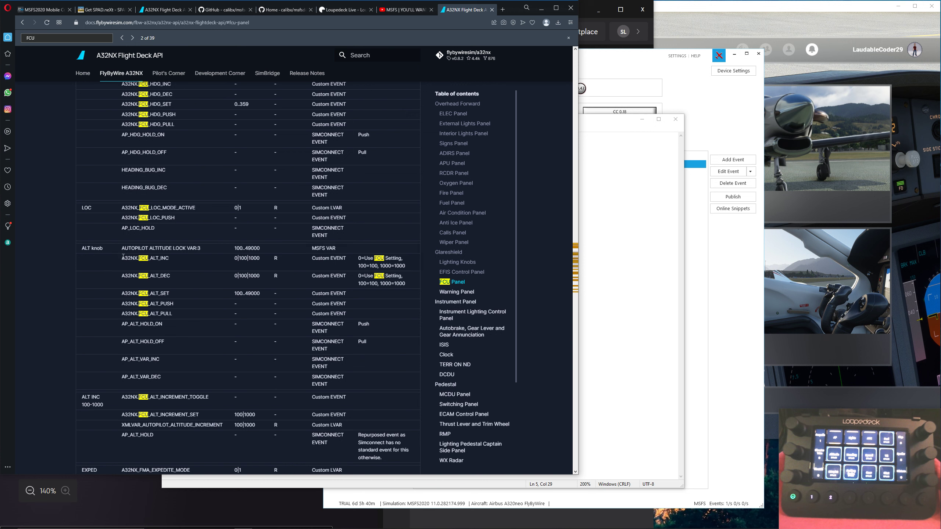
# Step: Highlight the ALT knob events A32NX.FCU_ALT_INC, ALT_DEC, ALT_PUSH and ALT_PULL, and the Custom EVENT type of ALT_INC
pyautogui.moveTo(122, 258); pyautogui.dragTo(169, 261)
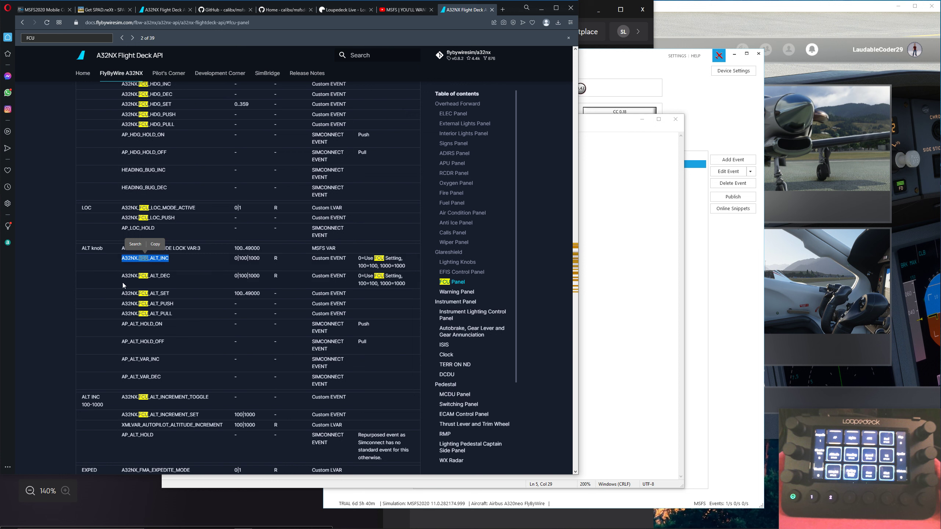
pyautogui.moveTo(122, 275); pyautogui.dragTo(176, 277)
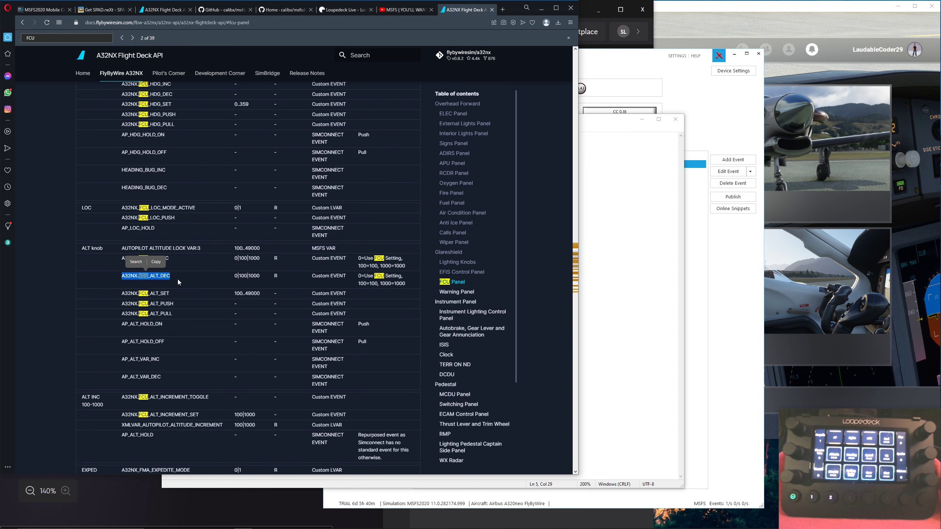
pyautogui.click(105, 304)
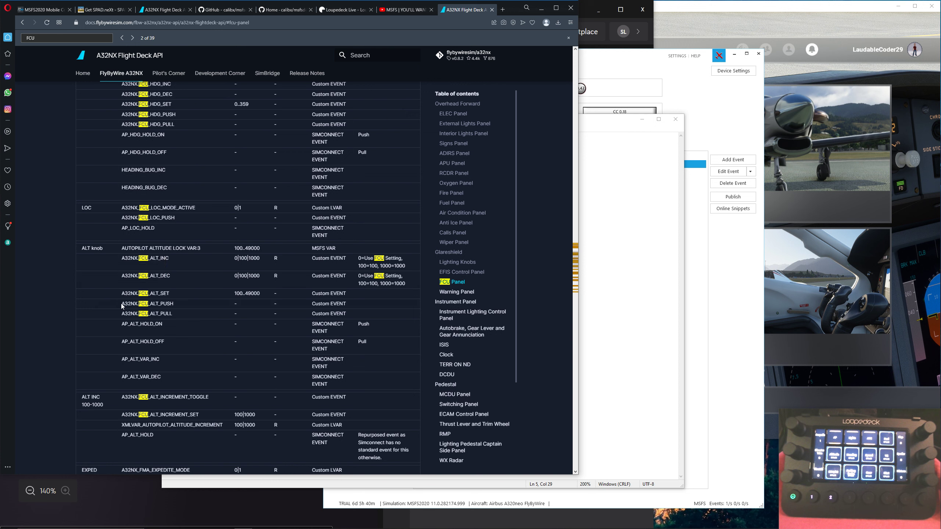
pyautogui.moveTo(121, 303); pyautogui.dragTo(174, 305)
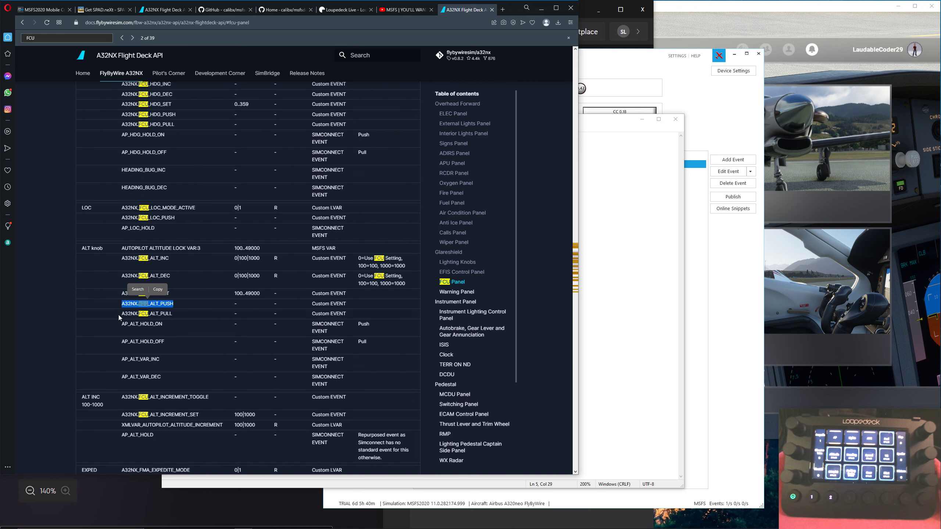
pyautogui.moveTo(118, 315); pyautogui.dragTo(172, 316)
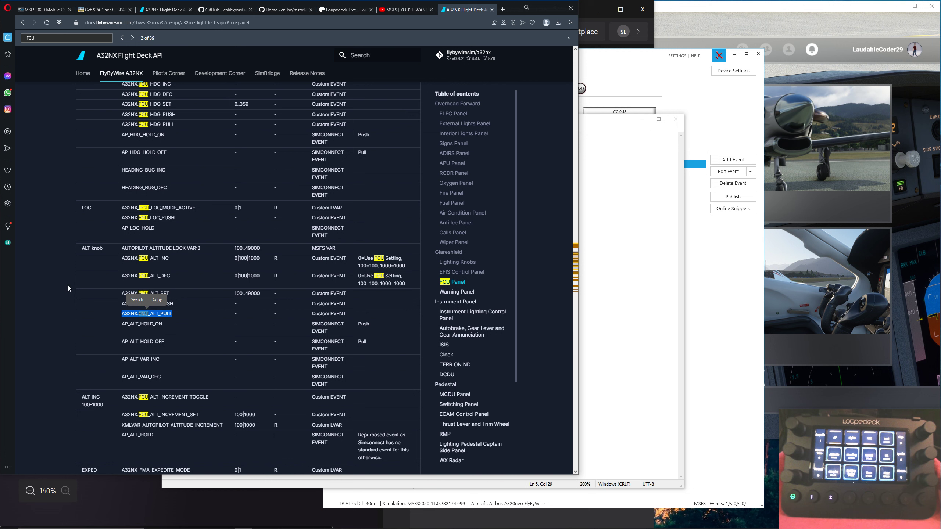
pyautogui.click(180, 303)
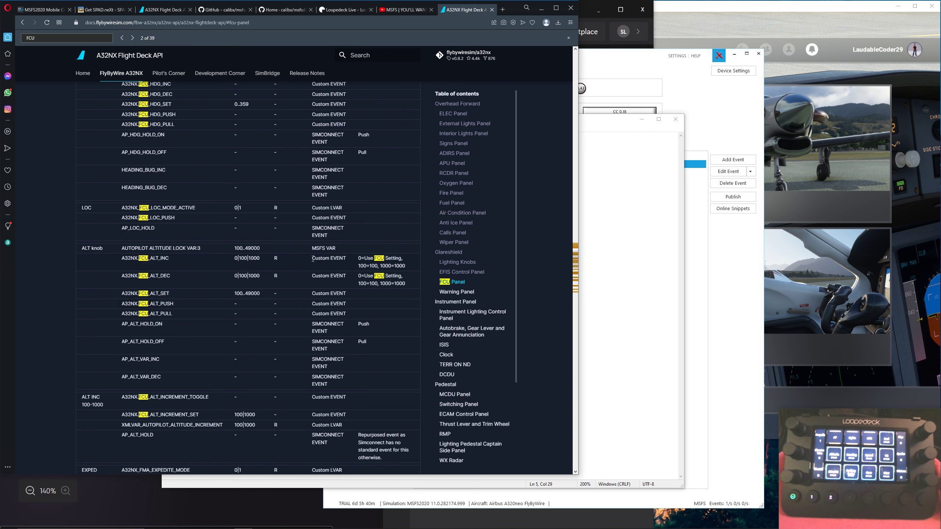
pyautogui.moveTo(313, 259); pyautogui.dragTo(342, 262)
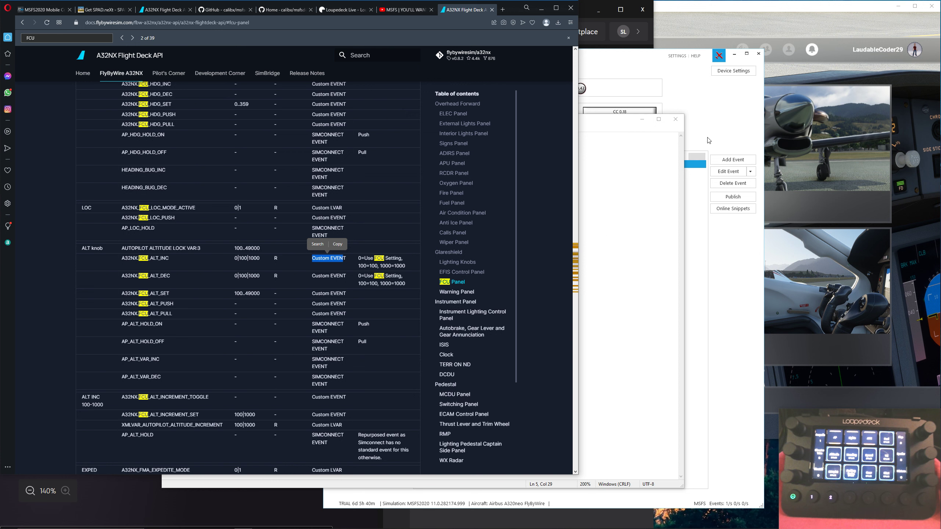
# Step: Switch to the Notepad notes on SPAD Next and remove the two blank lines above the heading
pyautogui.click(610, 129)
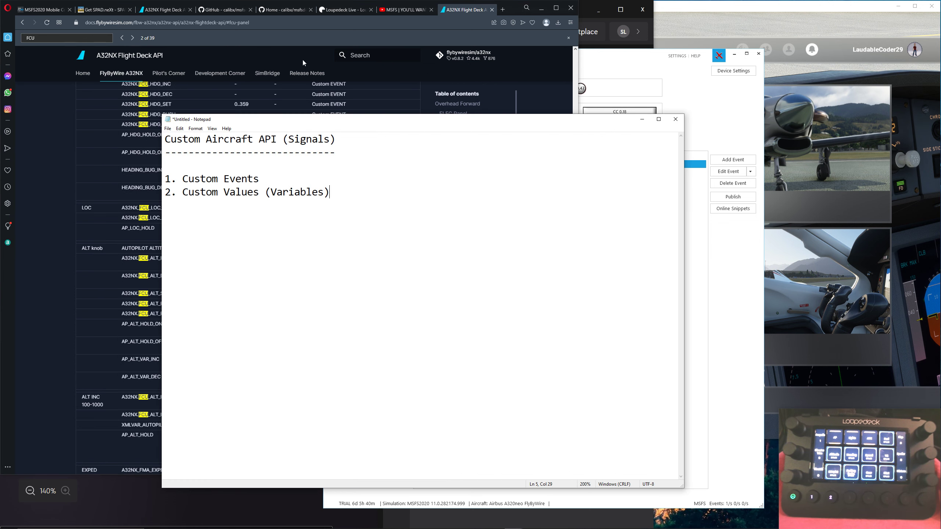
pyautogui.click(92, 44)
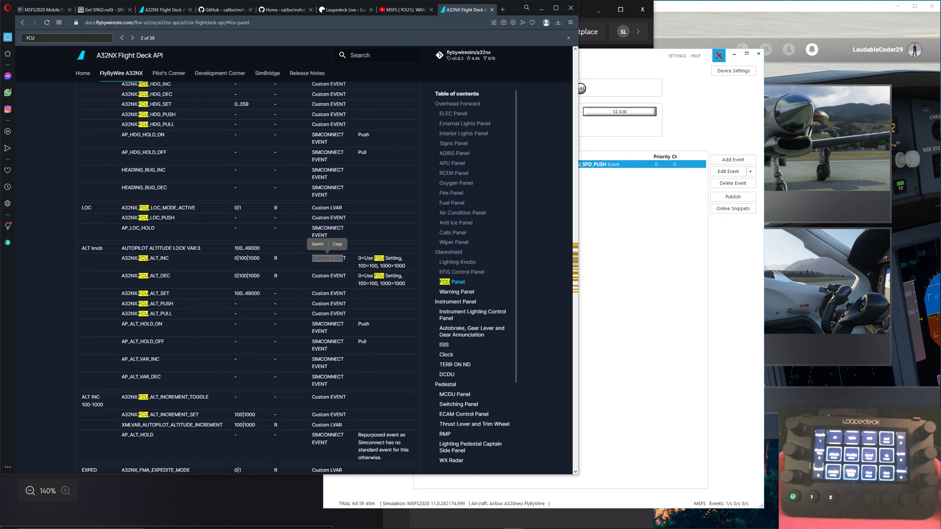
pyautogui.hotkey('alt', 'Tab')
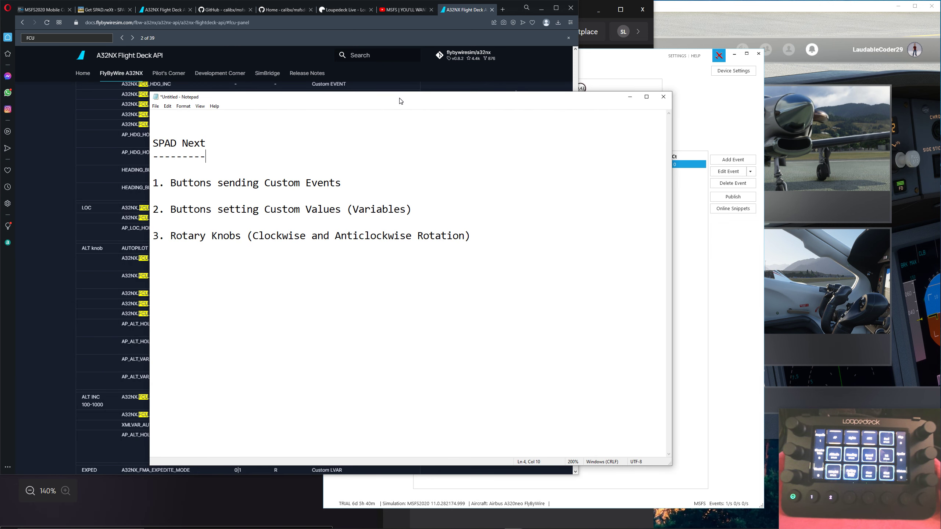
pyautogui.click(151, 143)
pyautogui.press('BackSpace')
pyautogui.press('BackSpace')
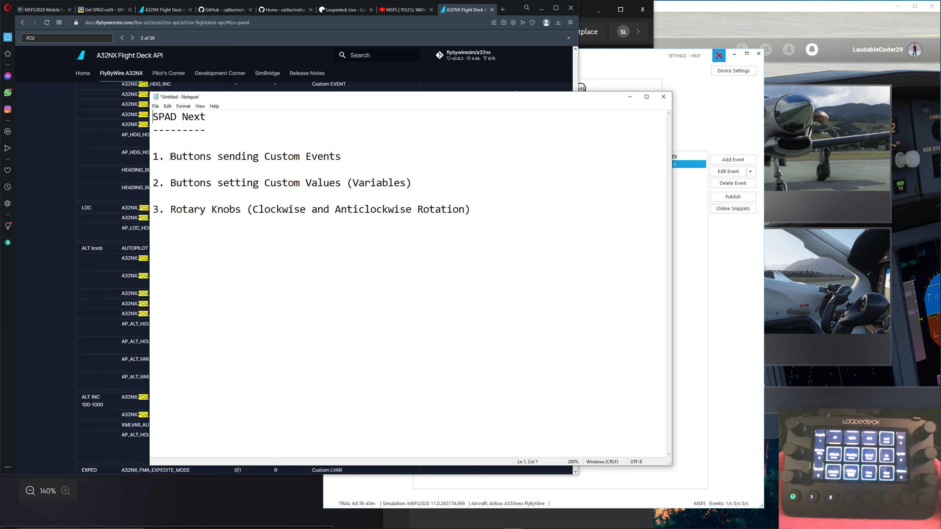
# Step: Highlight the notes on buttons sending custom events, buttons setting custom values and rotary knobs, and leave the notes window
pyautogui.moveTo(171, 157); pyautogui.dragTo(341, 161)
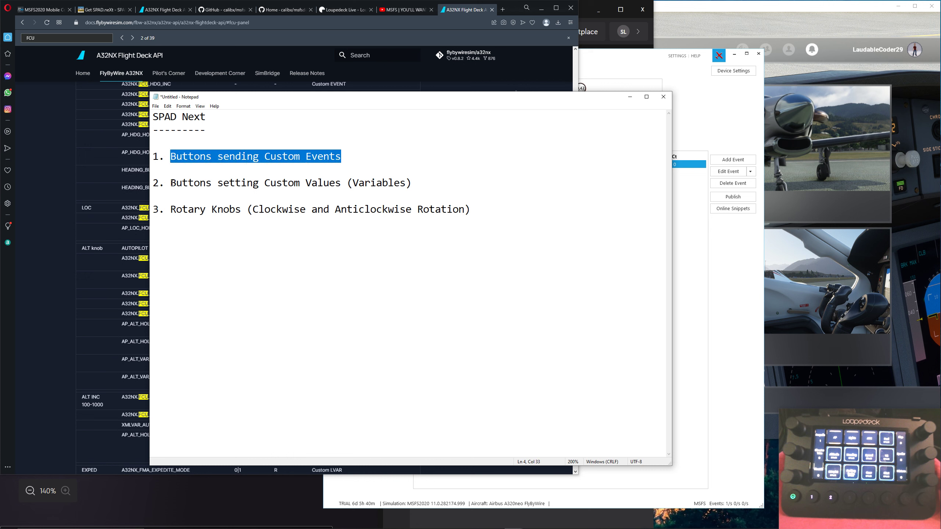
pyautogui.moveTo(171, 182); pyautogui.dragTo(470, 215)
pyautogui.moveTo(404, 99); pyautogui.dragTo(270, 98)
pyautogui.hotkey('alt', 'Tab')
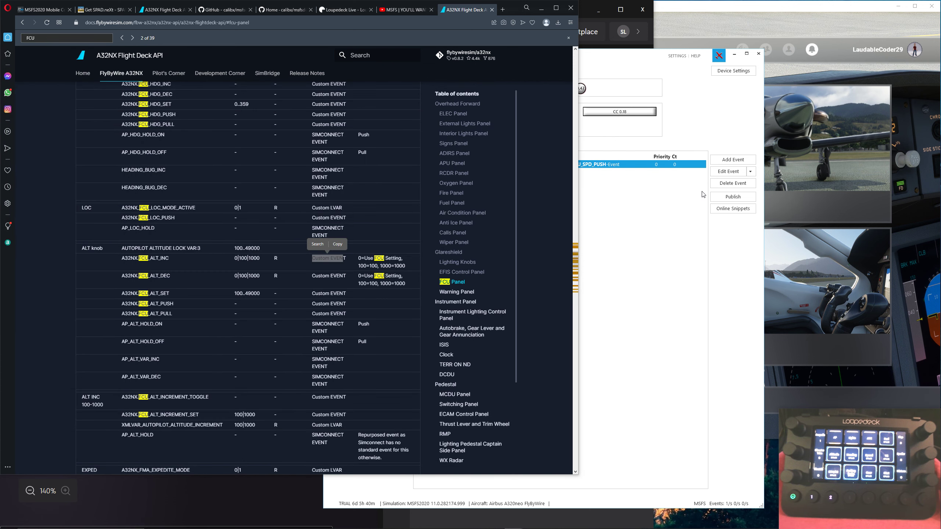
# Step: Bring the SPAD.neXt window to the front and switch to the Loupedeck software with the MSFS profile
pyautogui.click(663, 109)
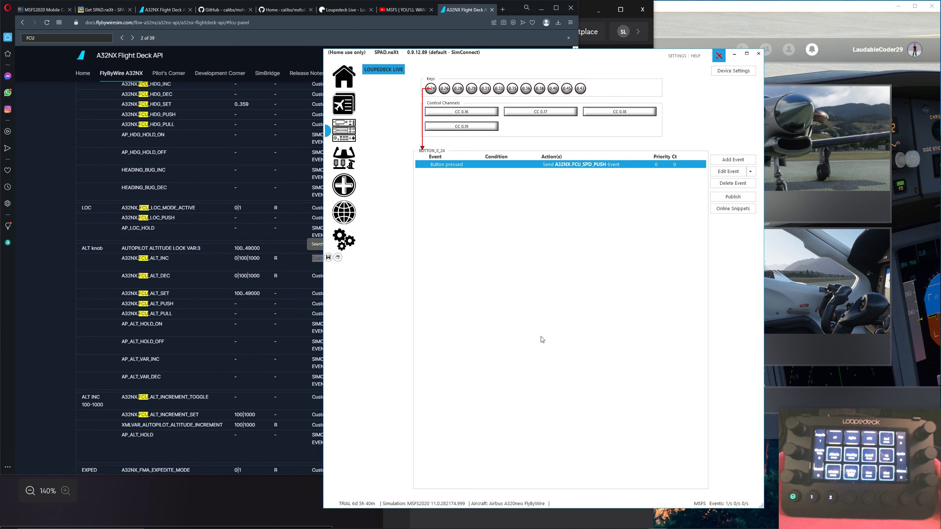
pyautogui.moveTo(481, 527)
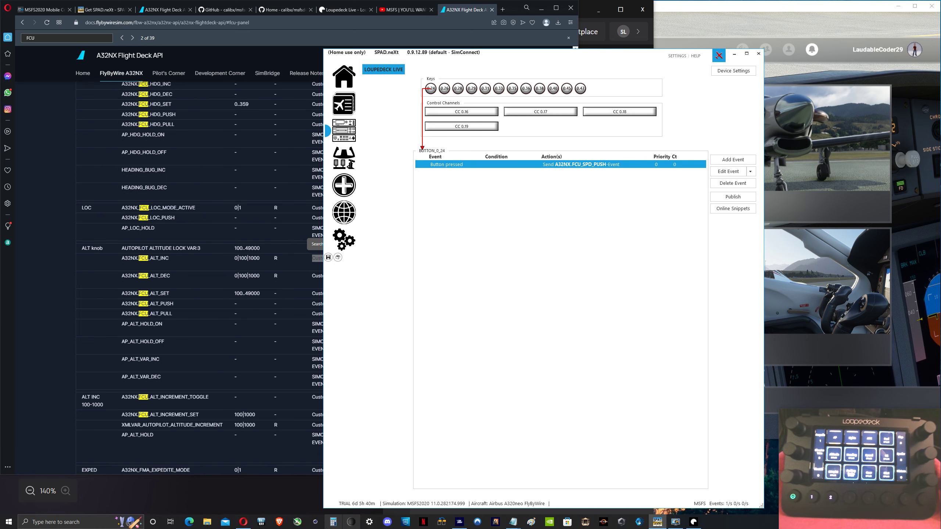
pyautogui.click(694, 522)
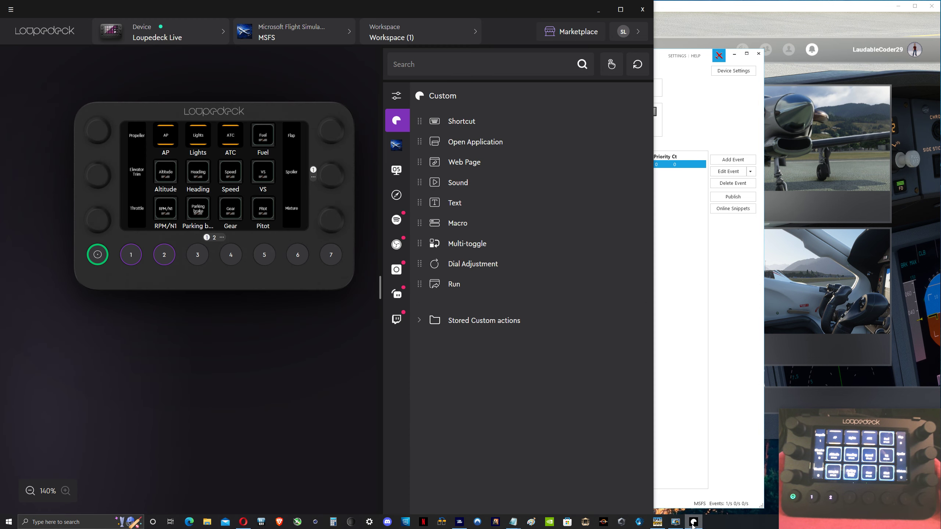
# Step: Switch the Microsoft Flight Simulator application profile on the Loupedeck Live from MSFS to FBW A320nx
pyautogui.click(318, 37)
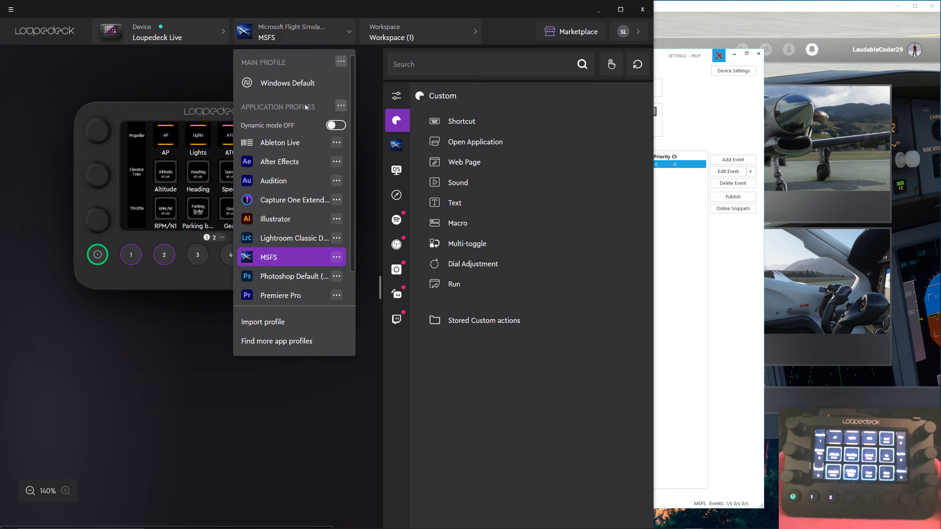
pyautogui.click(337, 258)
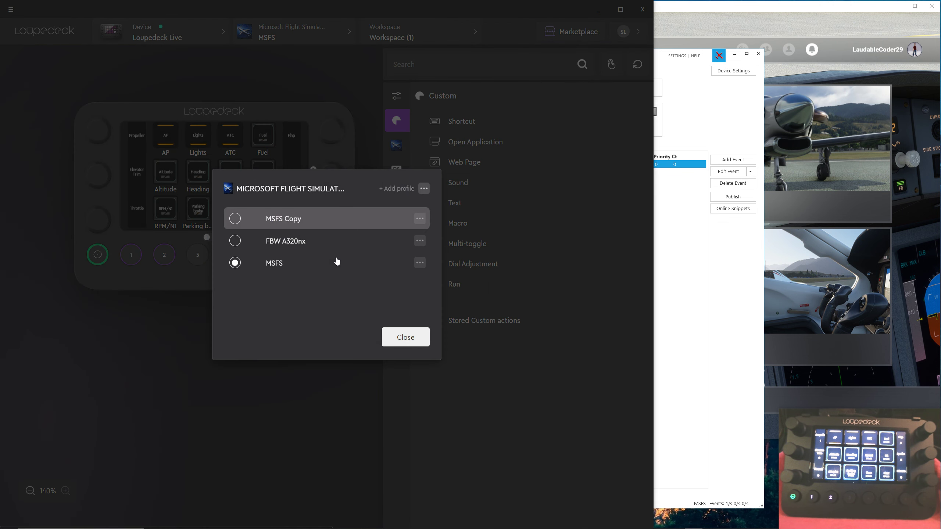
pyautogui.click(424, 189)
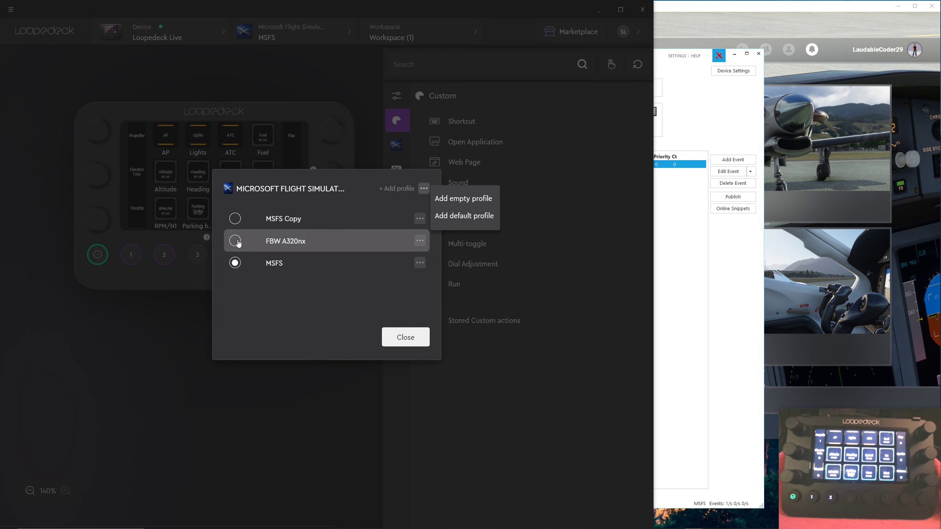
pyautogui.click(252, 321)
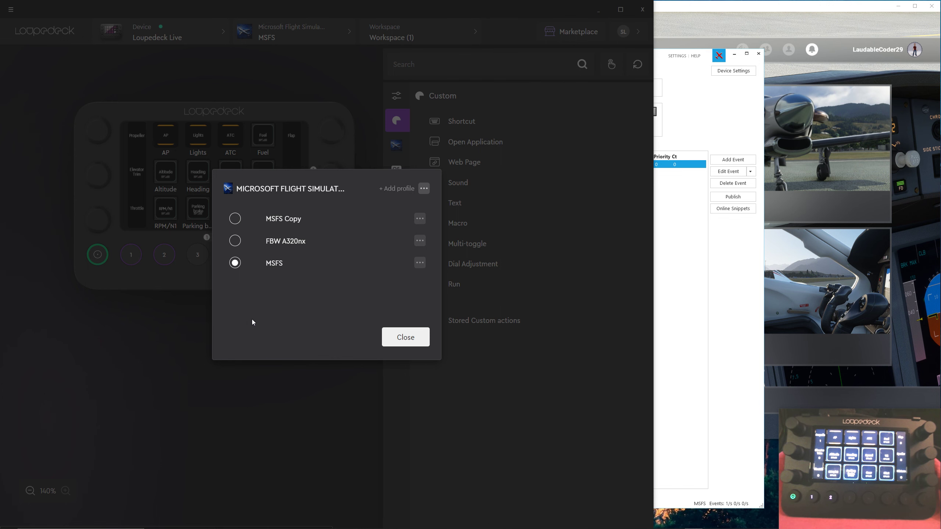
pyautogui.click(237, 241)
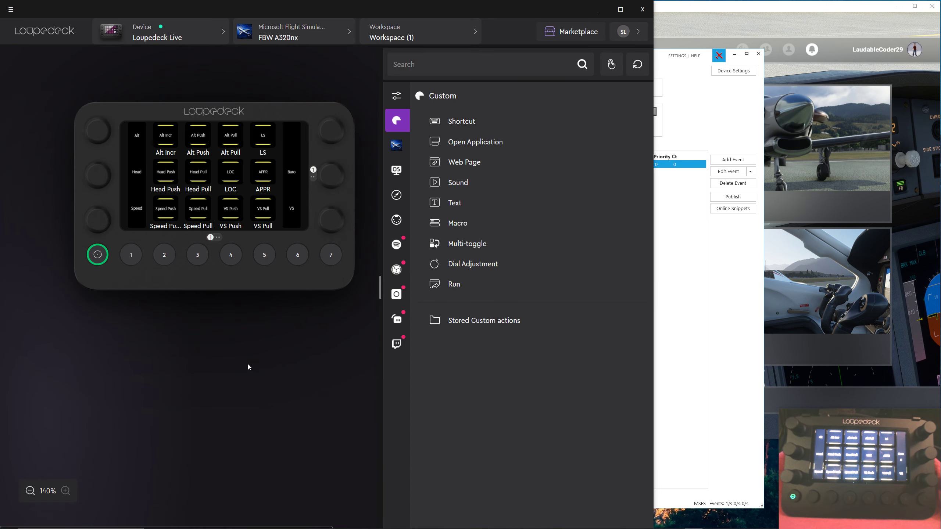
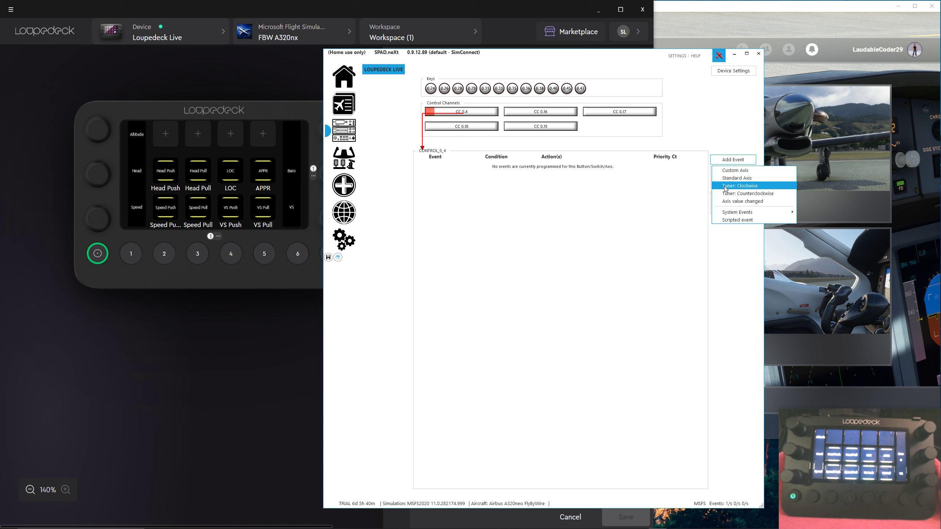
# Step: Start a Tuner: Clockwise event for control channel CC 0.4 and copy the name A32NX.FCU_ALT_INC from the browser's A32NX Flight Deck API page
pyautogui.click(726, 187)
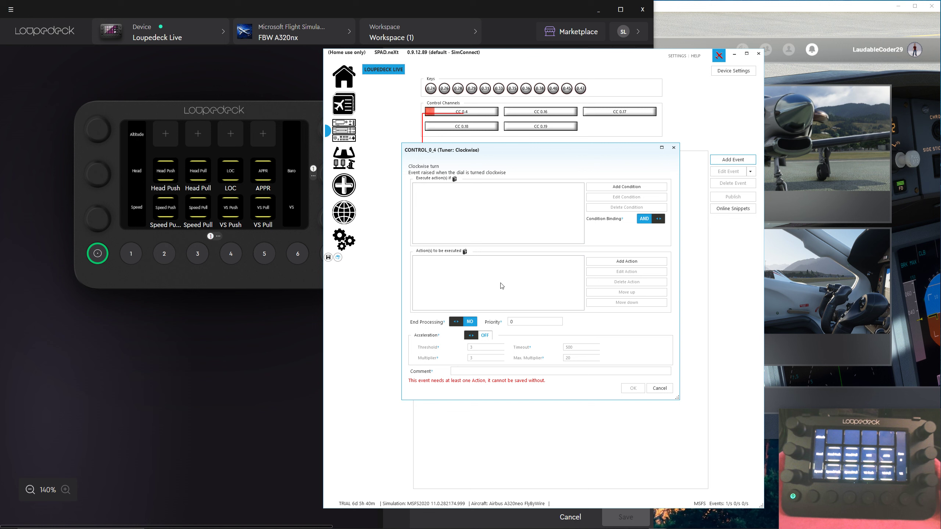
pyautogui.click(605, 262)
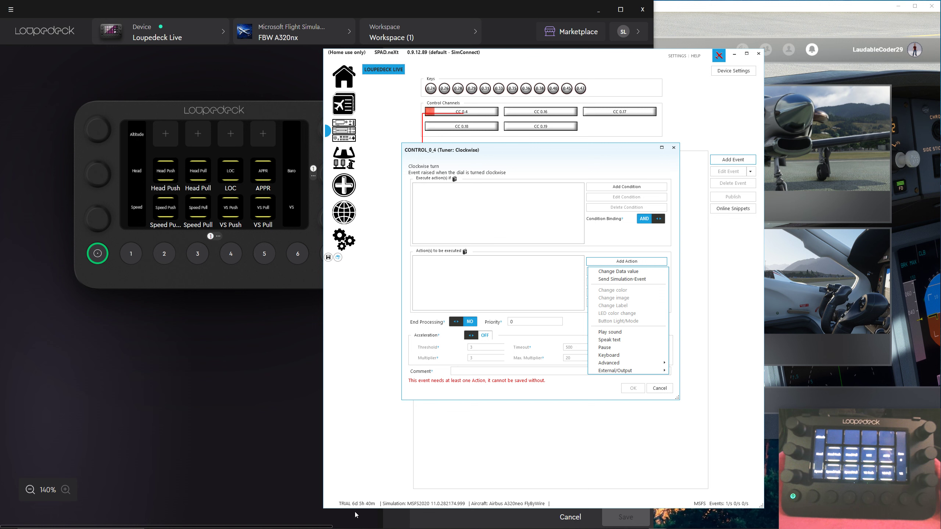
pyautogui.moveTo(340, 526)
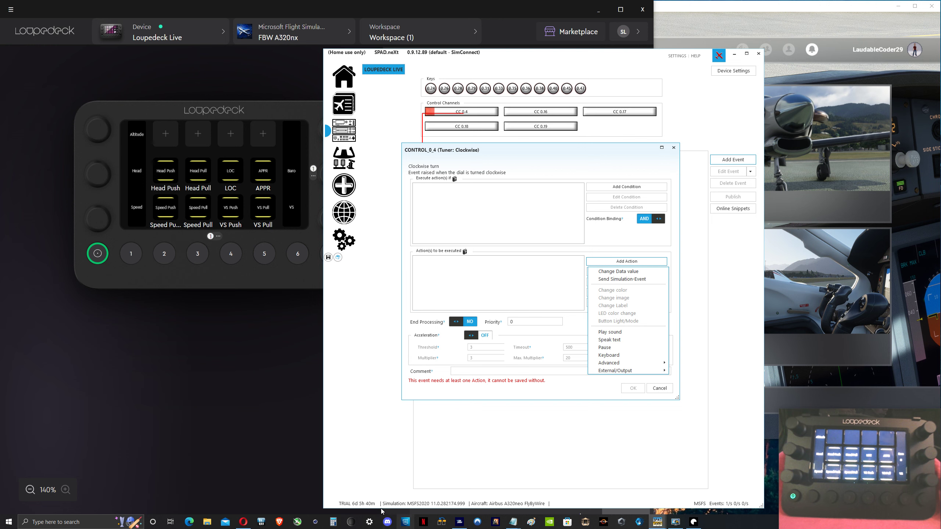
pyautogui.hotkey('alt', 'Tab')
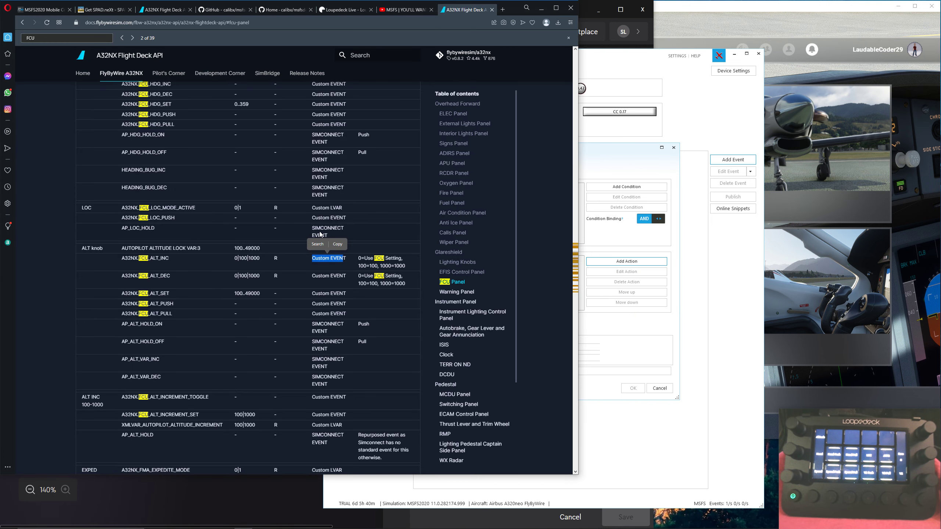
pyautogui.scroll(6, 321, 233)
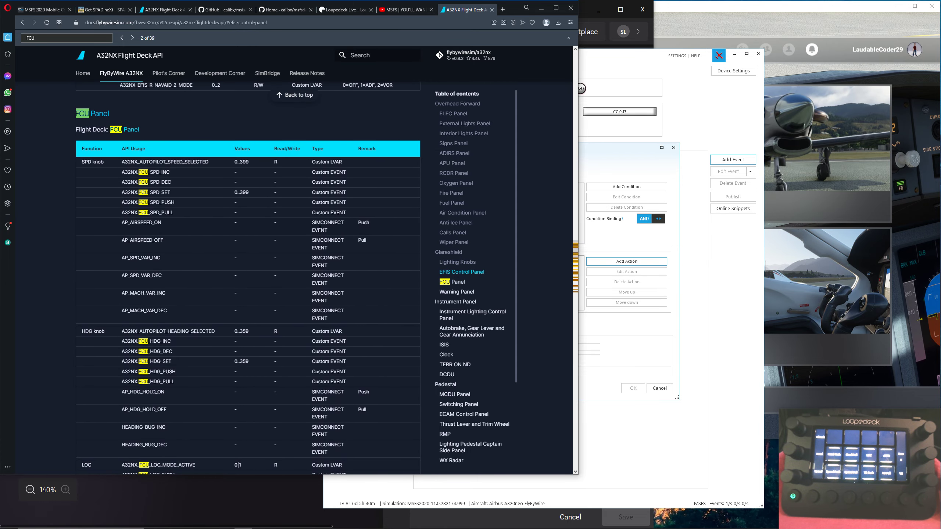
pyautogui.scroll(-7, 320, 228)
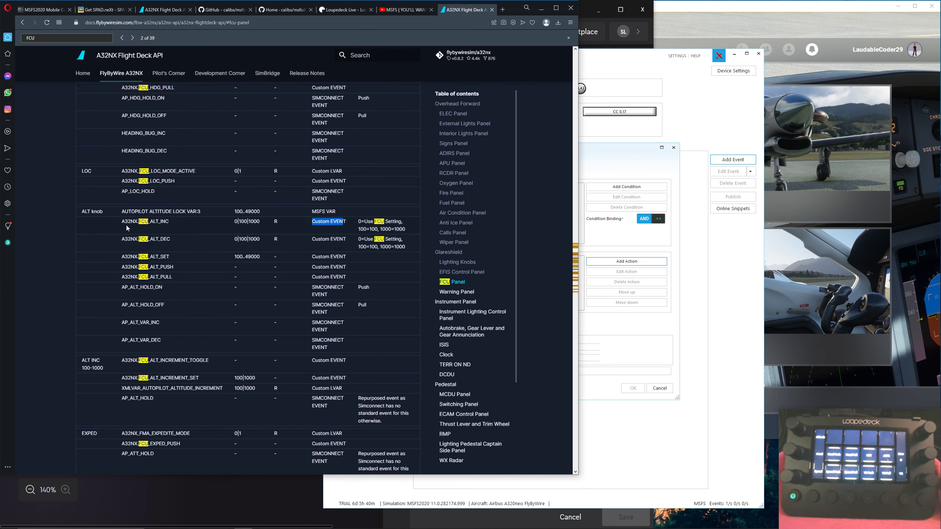
pyautogui.moveTo(123, 221); pyautogui.dragTo(170, 221)
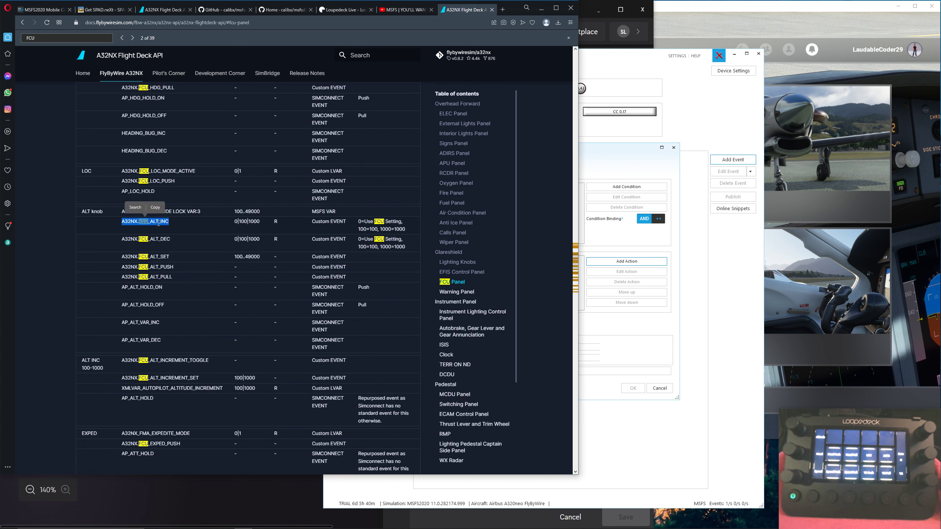
pyautogui.rightClick(158, 223)
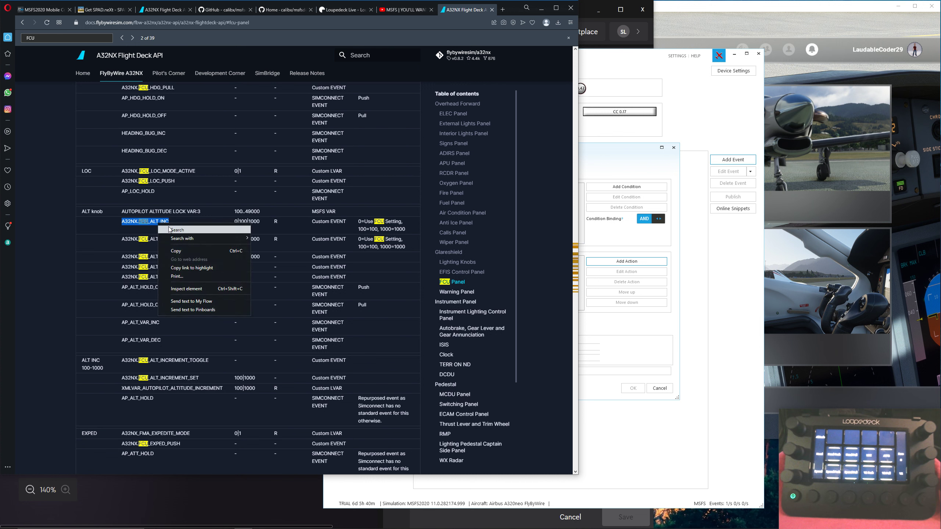
pyautogui.click(176, 251)
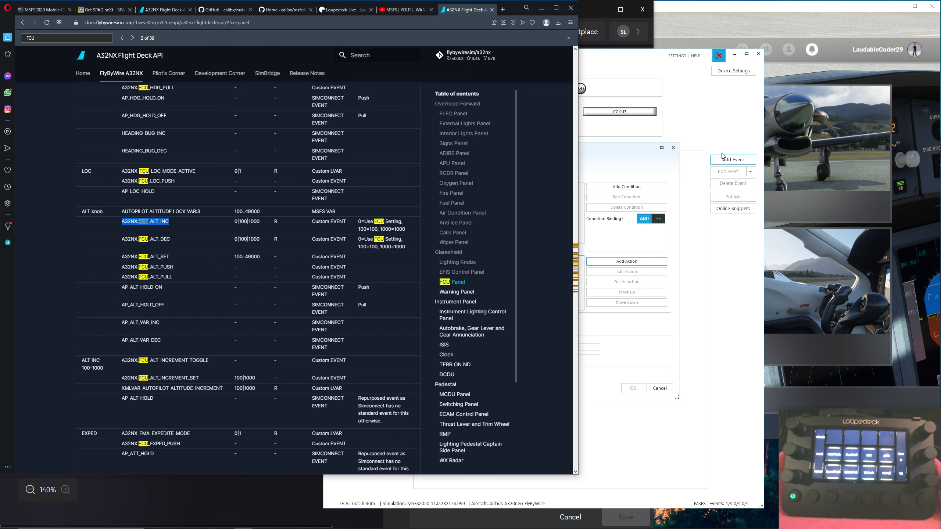
# Step: Back in SPAD.neXt, give the clockwise event a Send Simulation-Event action for A32NX.FCU_ALT_INC and save it with End Processing set to YES
pyautogui.click(619, 155)
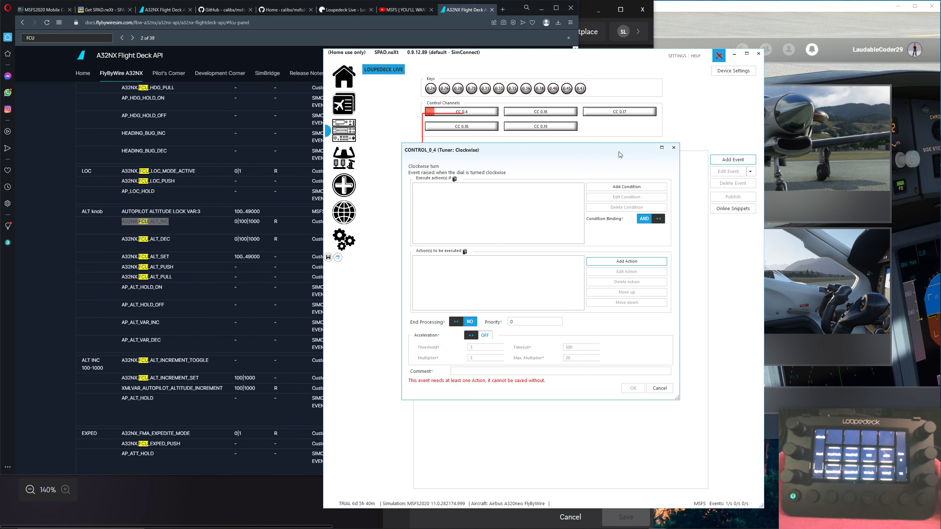
pyautogui.click(626, 261)
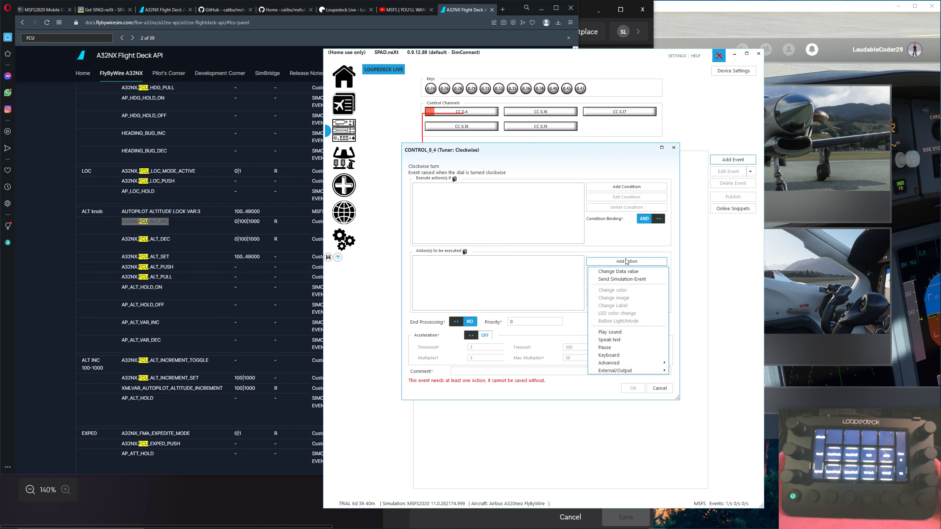
pyautogui.click(623, 279)
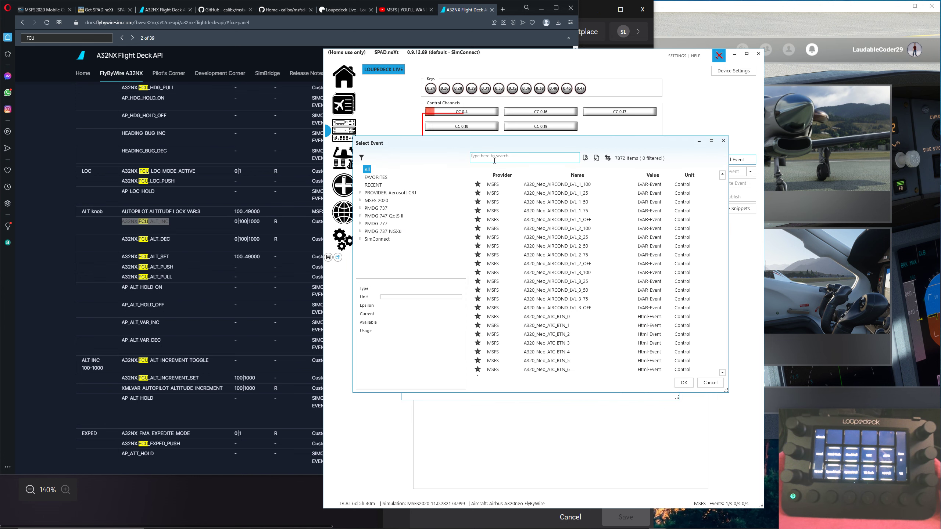
pyautogui.rightClick(495, 158)
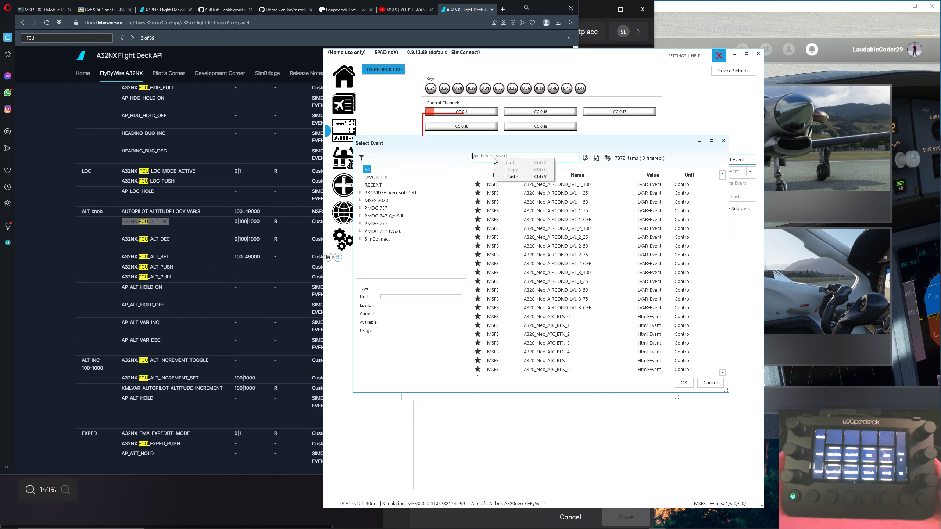
pyautogui.click(506, 179)
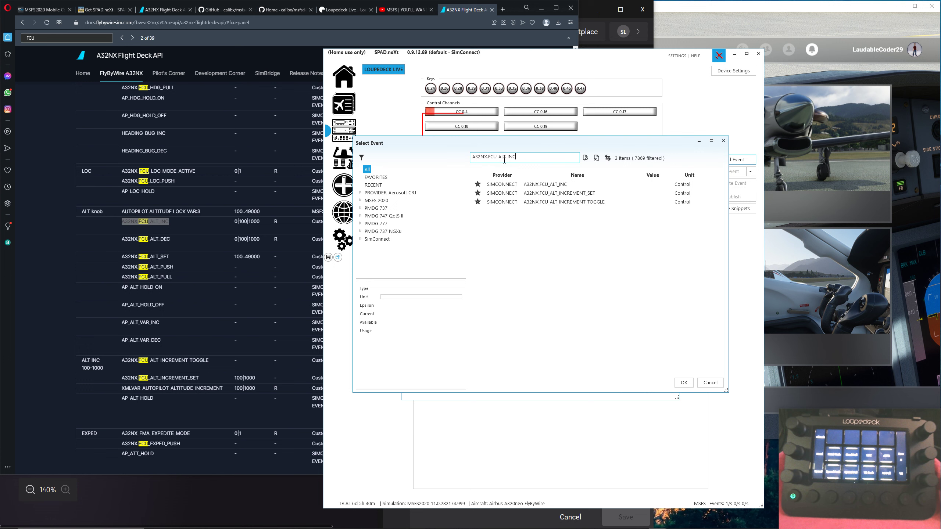
pyautogui.click(544, 188)
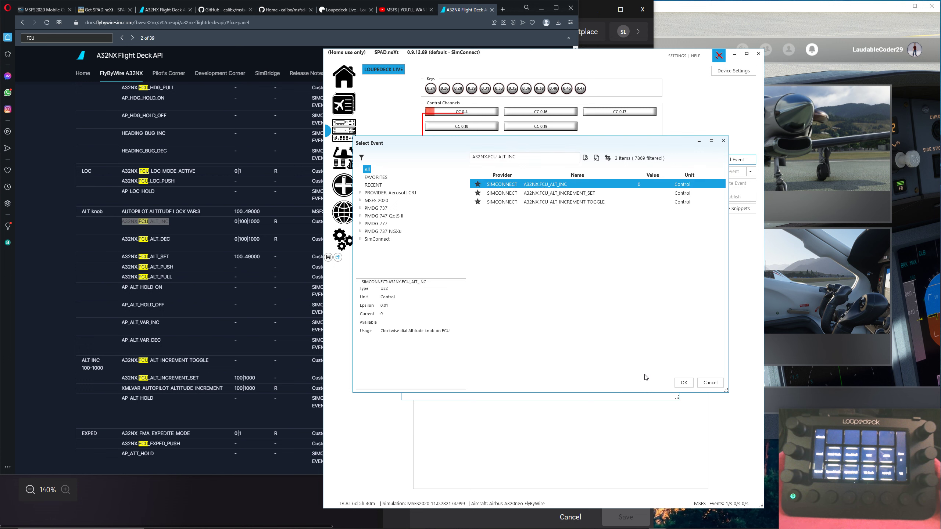
pyautogui.click(685, 383)
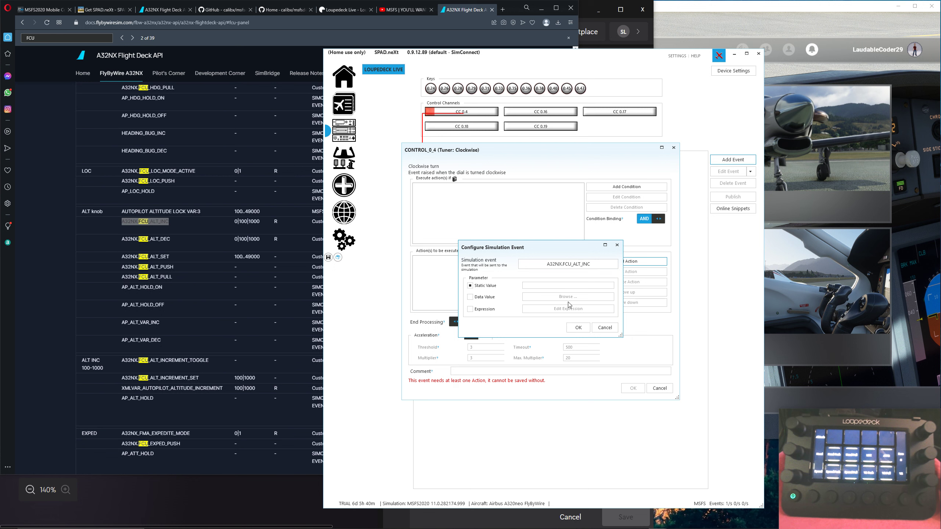
pyautogui.click(577, 327)
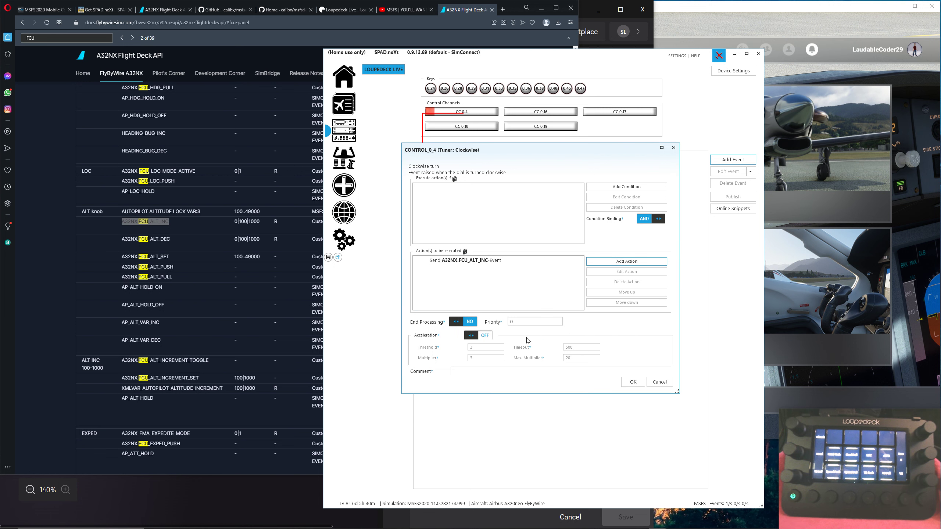
pyautogui.click(471, 325)
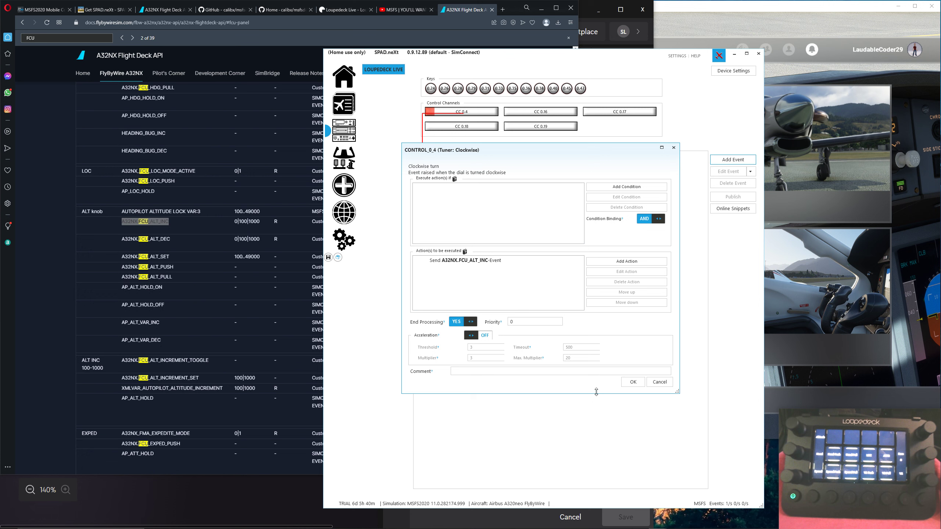
pyautogui.click(627, 383)
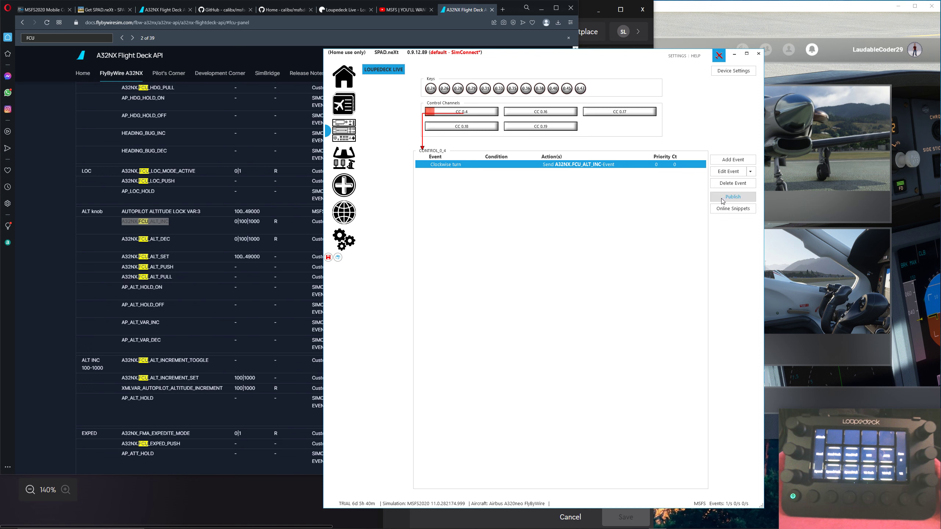
# Step: Start a Tuner: Counterclockwise event for CC 0.4 and copy the name A32NX.FCU_ALT_DEC from the browser's A32NX Flight Deck API page
pyautogui.click(732, 159)
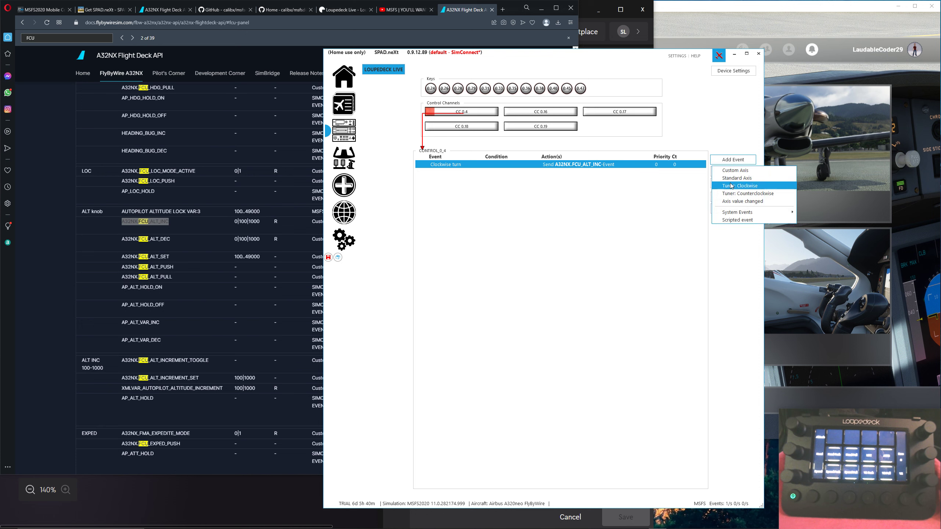
pyautogui.click(731, 194)
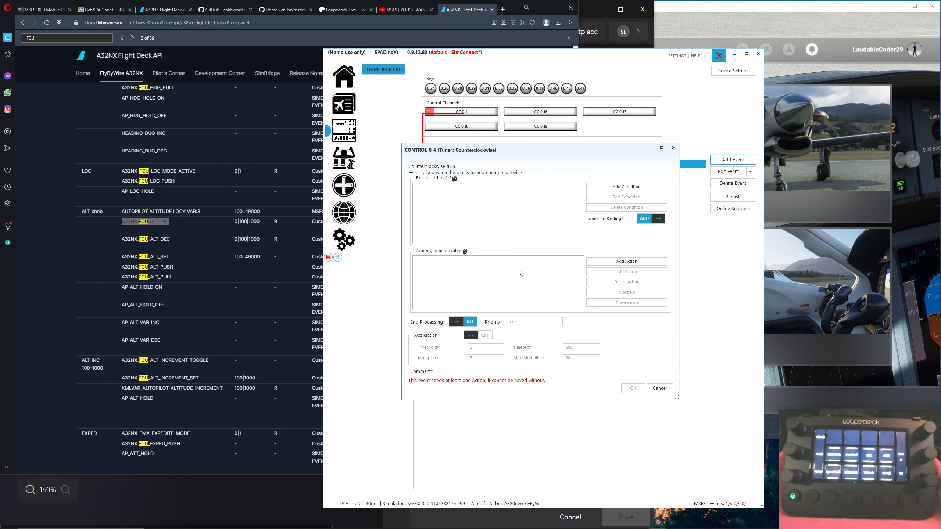
pyautogui.click(607, 261)
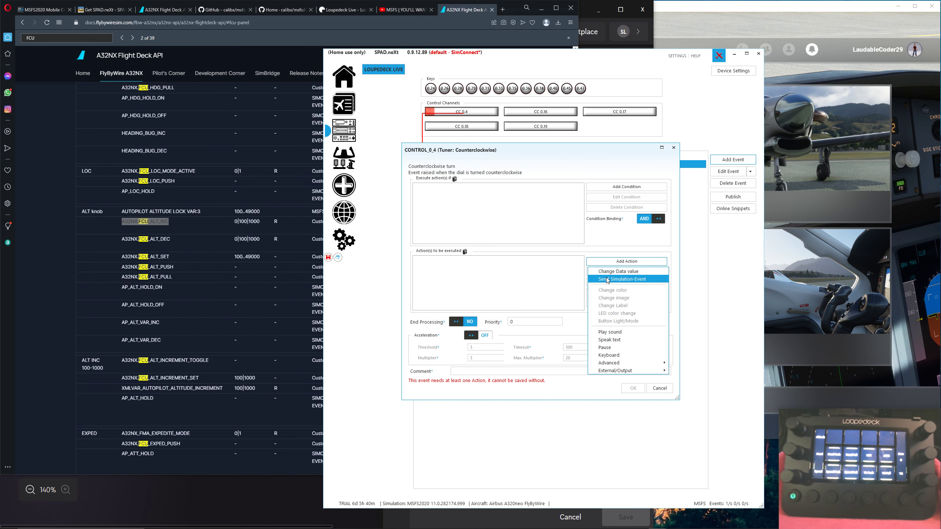
pyautogui.click(20, 140)
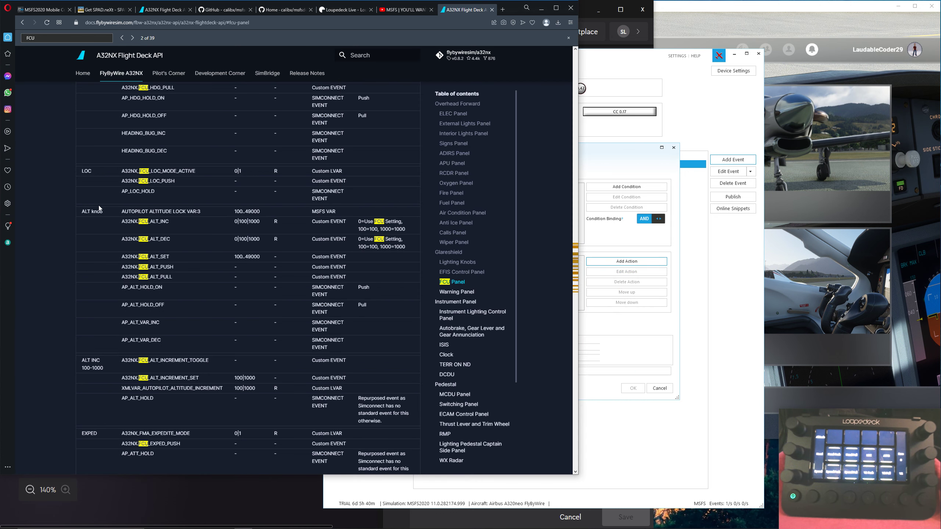
pyautogui.moveTo(119, 239); pyautogui.dragTo(172, 239)
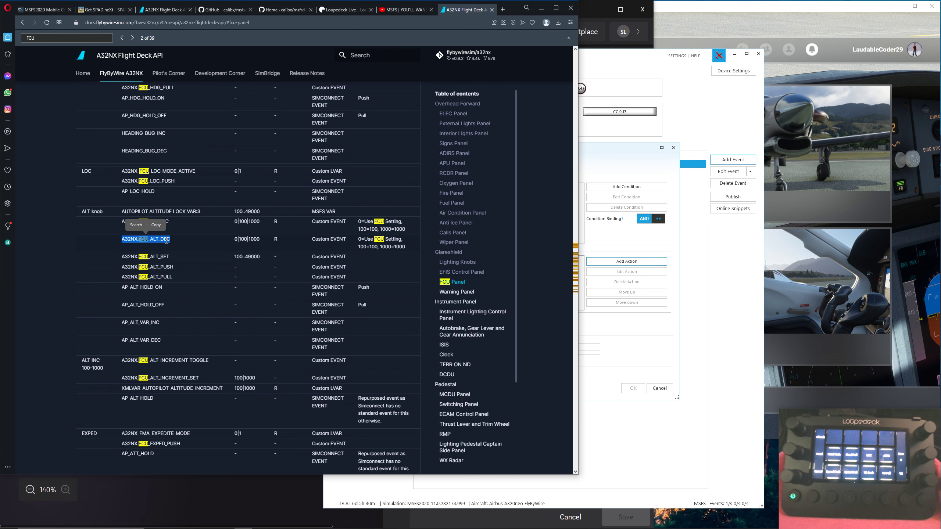
pyautogui.rightClick(166, 242)
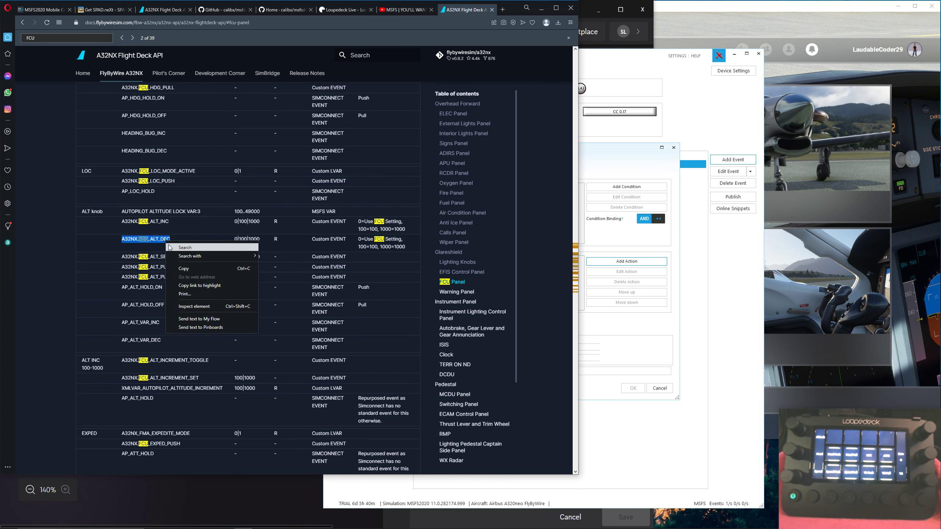
pyautogui.click(181, 268)
# Step: Back in SPAD.neXt, give the counterclockwise event a Send Simulation-Event action for A32NX.FCU_ALT_DEC, toggle End Processing on and save the event
pyautogui.click(694, 261)
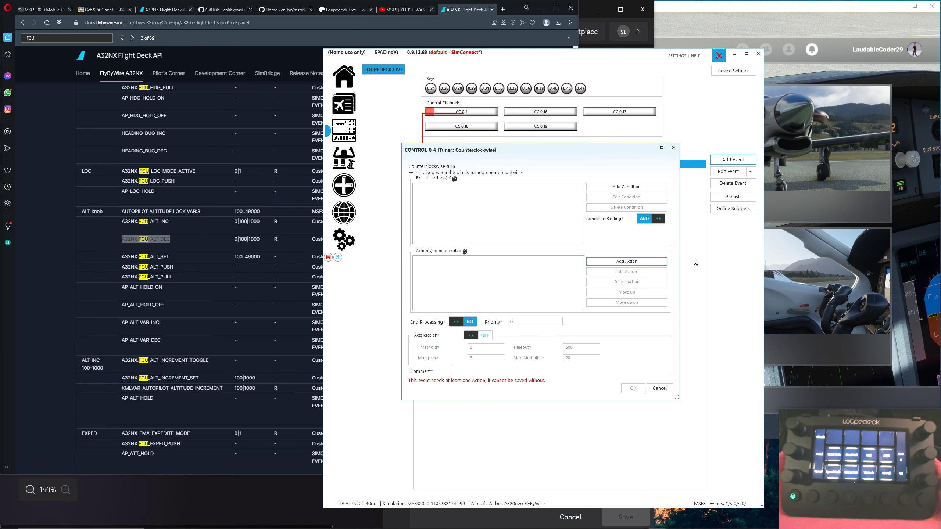
pyautogui.click(625, 261)
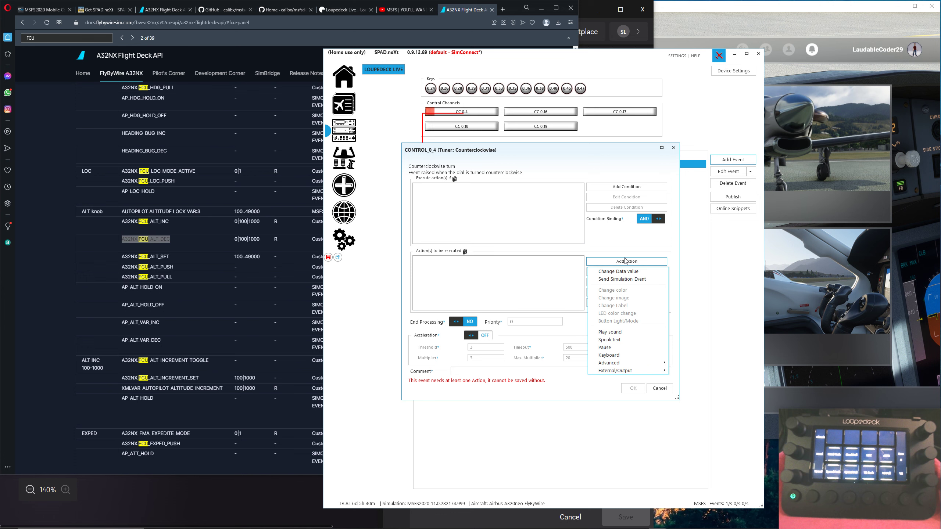
pyautogui.click(622, 280)
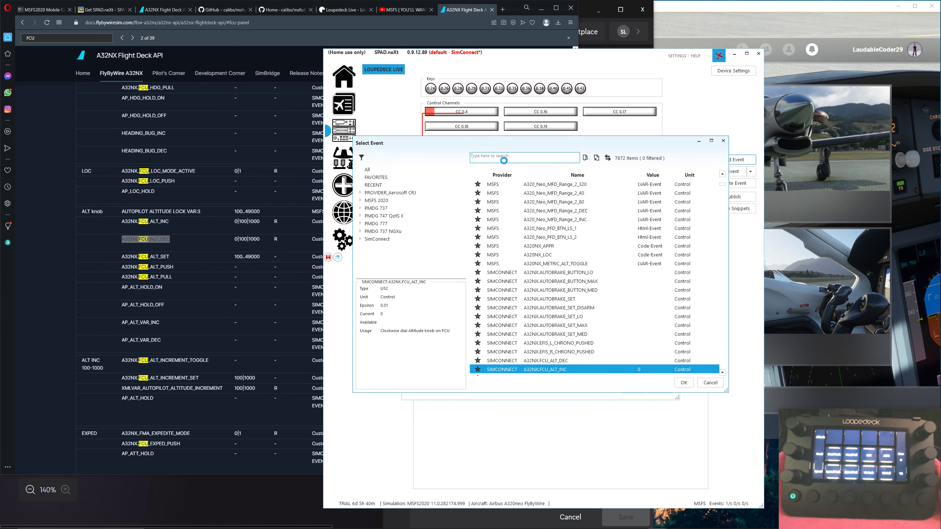
pyautogui.rightClick(505, 160)
pyautogui.click(513, 180)
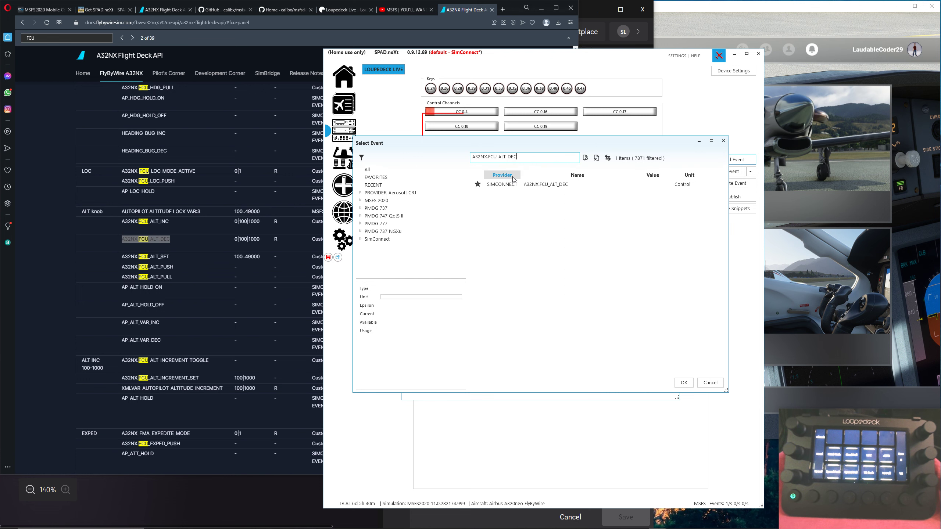
pyautogui.click(555, 188)
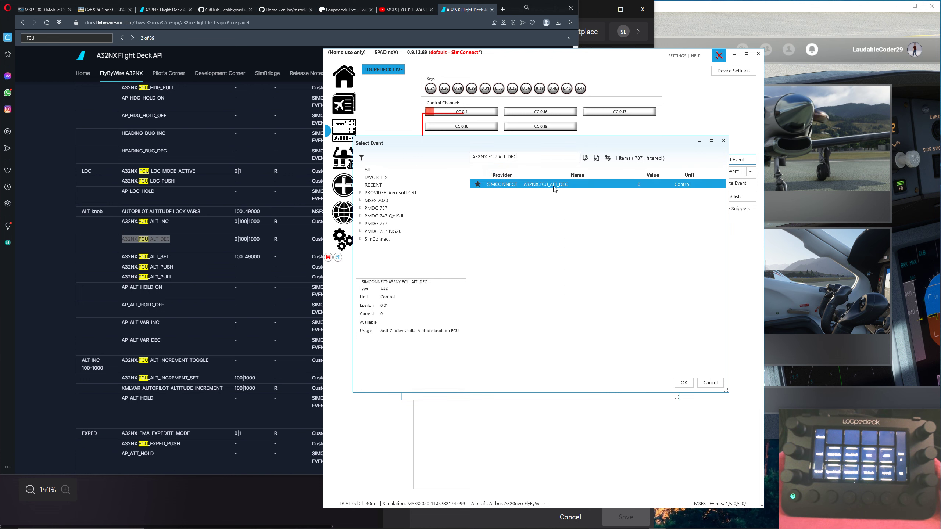
pyautogui.click(684, 383)
pyautogui.click(579, 327)
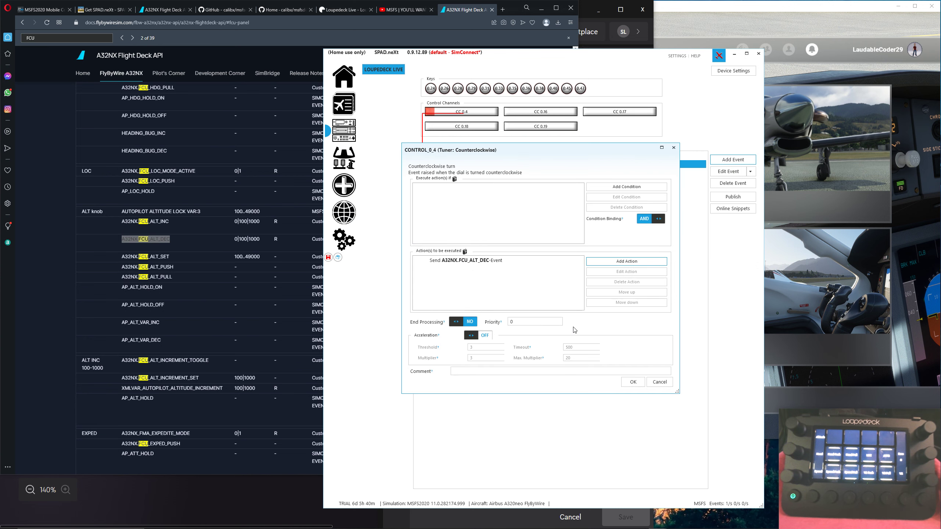
pyautogui.click(462, 321)
pyautogui.click(633, 382)
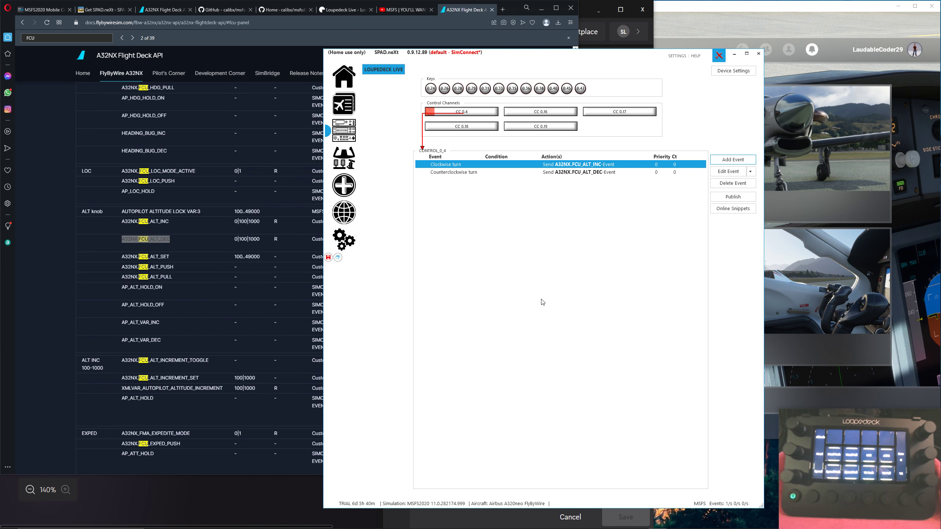
# Step: Switch to Microsoft Flight Simulator, resume the flight to check the dial's effect on the FCU altitude, and return to the pause menu
pyautogui.click(825, 25)
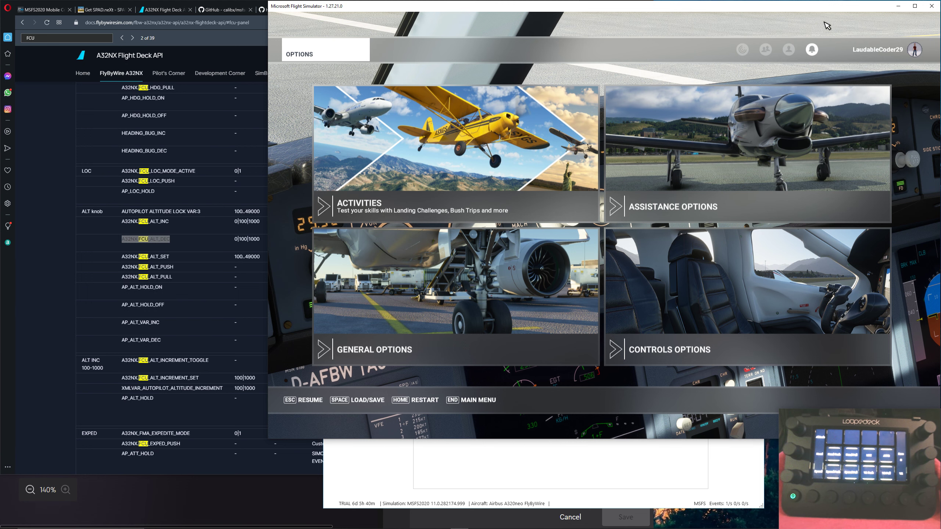
pyautogui.press('Escape')
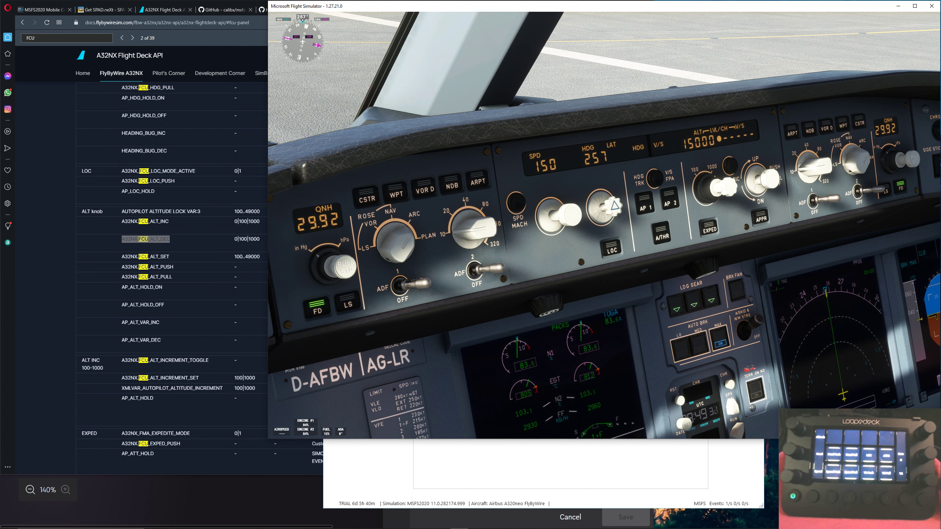
pyautogui.press('Escape')
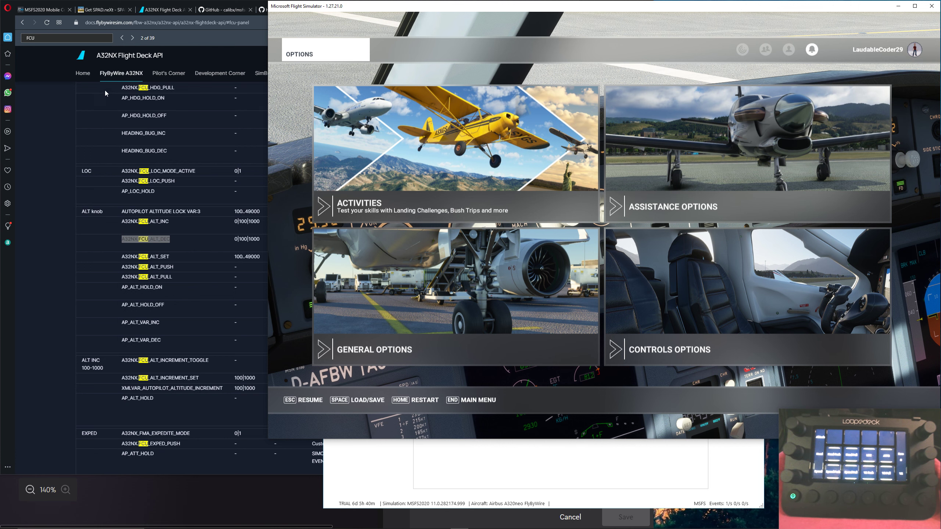
# Step: Switch to the browser and look up the A32NX.FCU_ALT_PUSH and A32NX.FCU_ALT_PULL events under the ALT knob entry
pyautogui.click(43, 118)
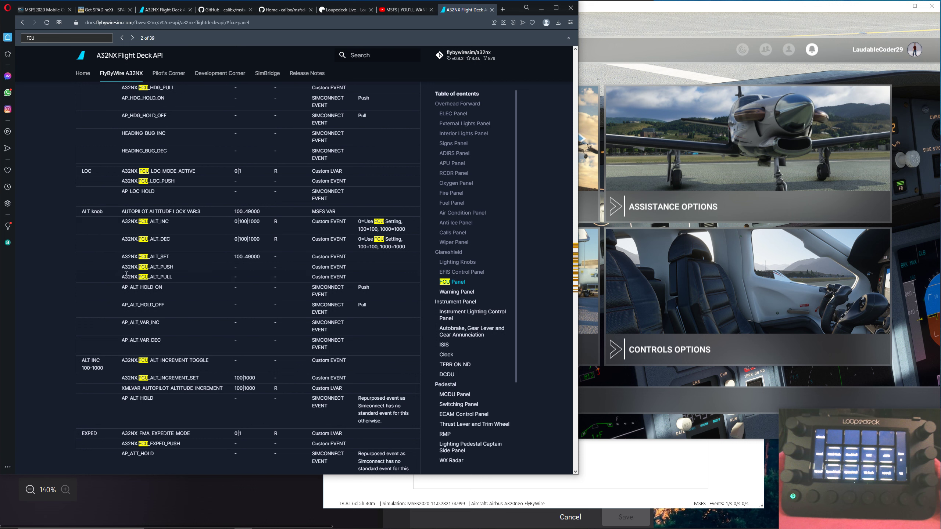
pyautogui.moveTo(123, 267); pyautogui.dragTo(173, 268)
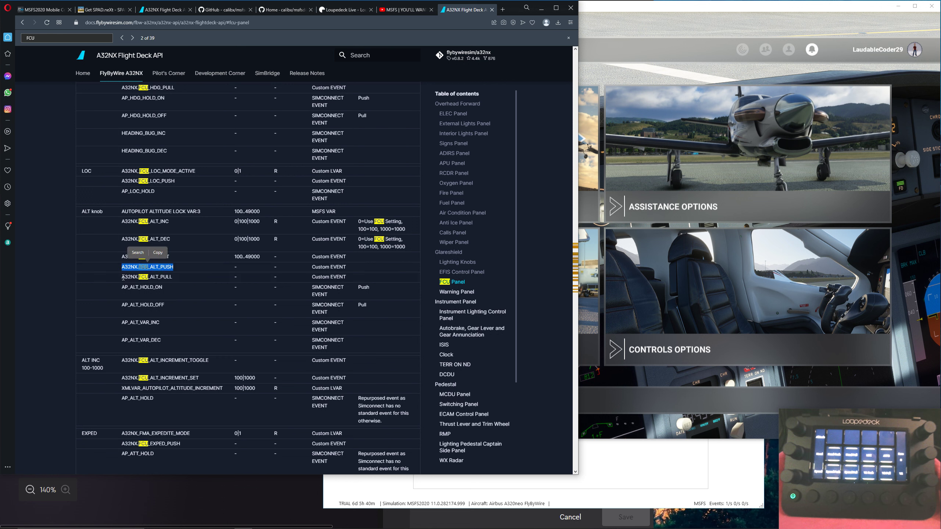
pyautogui.moveTo(123, 277); pyautogui.dragTo(172, 277)
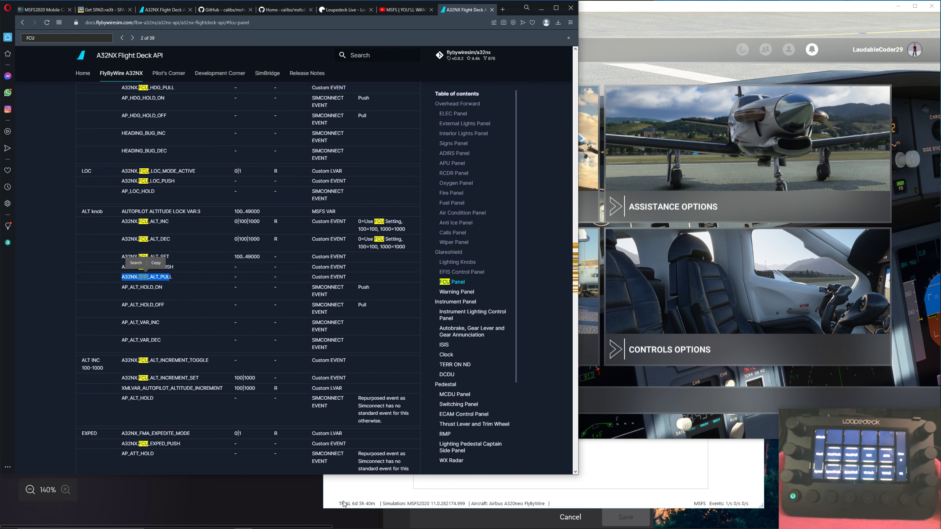
# Step: Switch to the Loupedeck software and bring up the MIDI Action entry above the stored MIDI actions
pyautogui.click(305, 490)
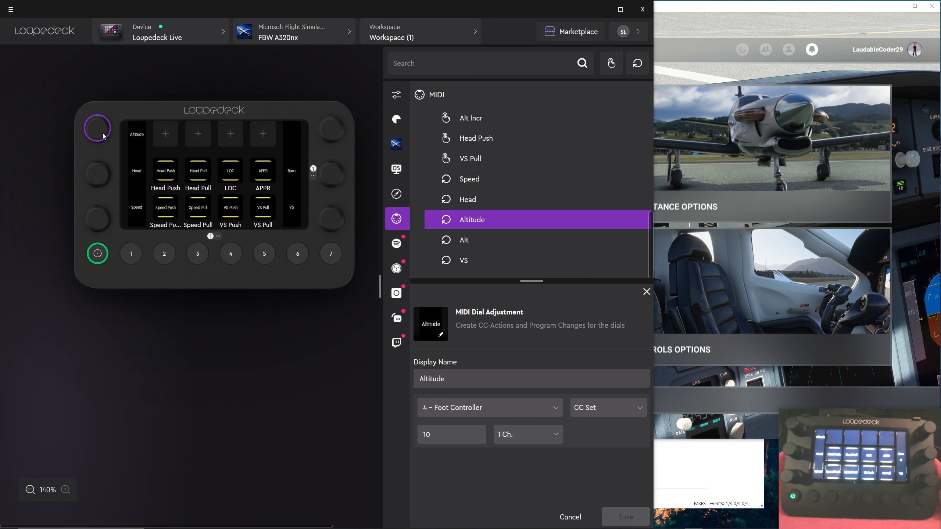
pyautogui.moveTo(138, 132)
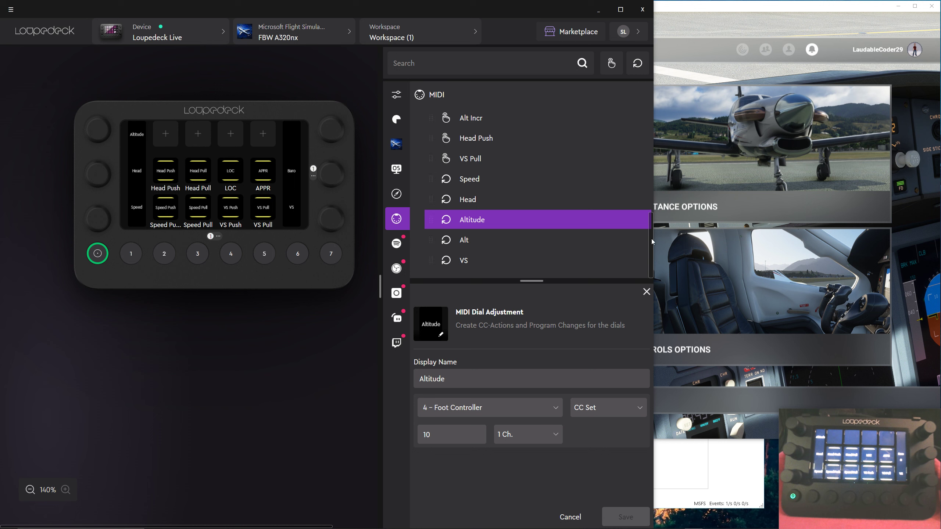
pyautogui.scroll(5, 645, 159)
pyautogui.scroll(2, 646, 159)
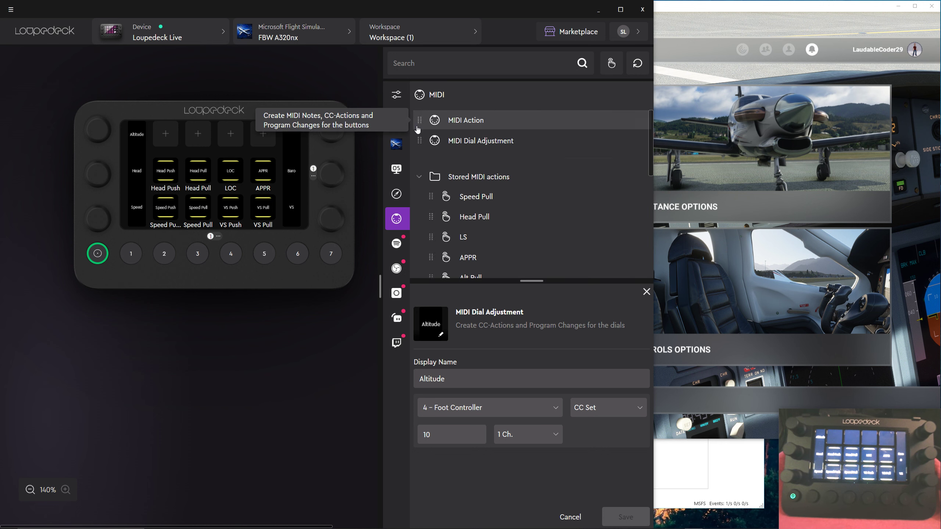
pyautogui.click(474, 123)
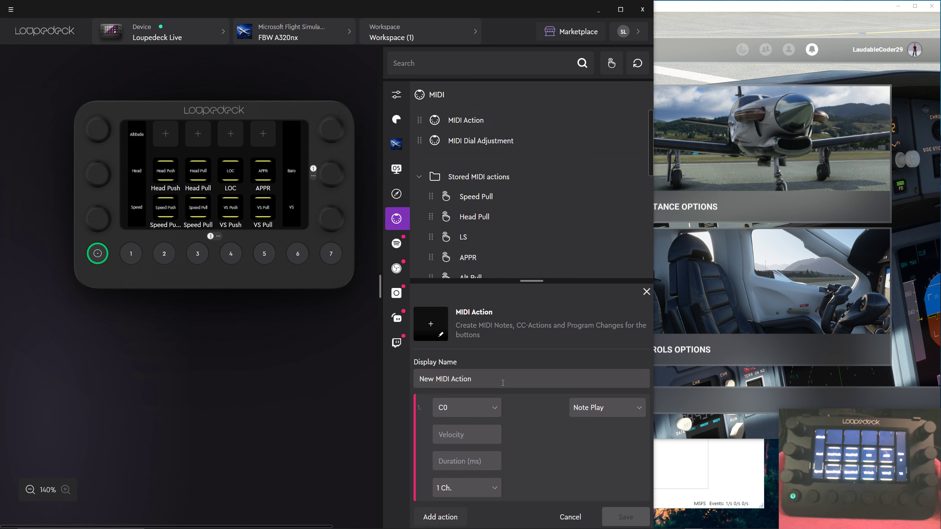
pyautogui.moveTo(513, 383); pyautogui.dragTo(421, 380)
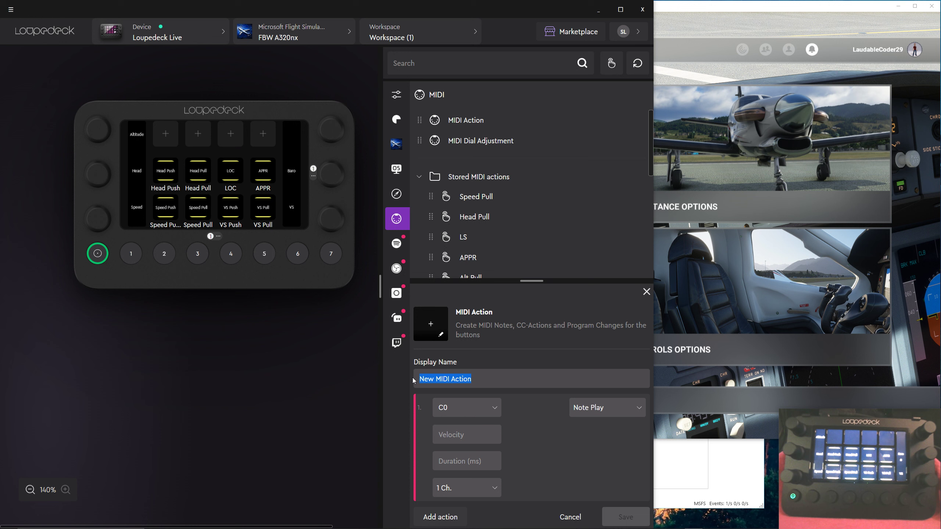
pyautogui.write('Alt')
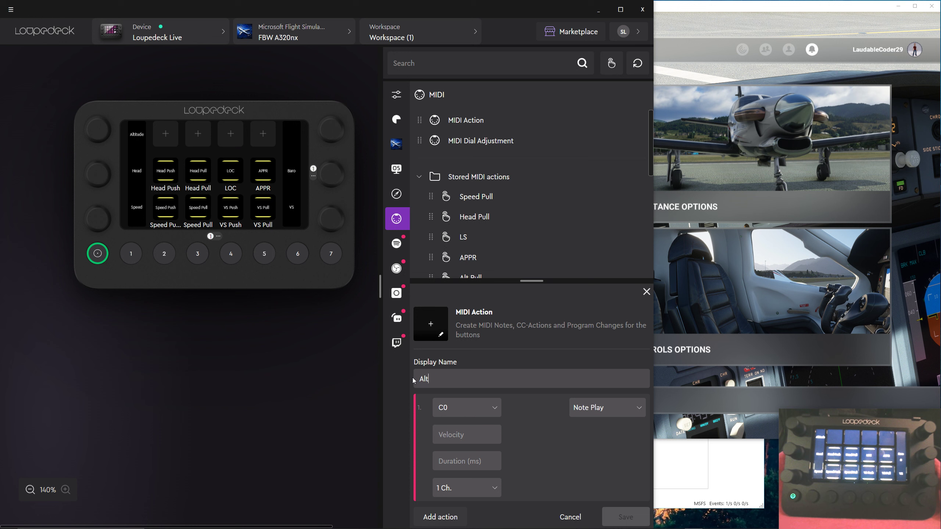
pyautogui.write('itude Push')
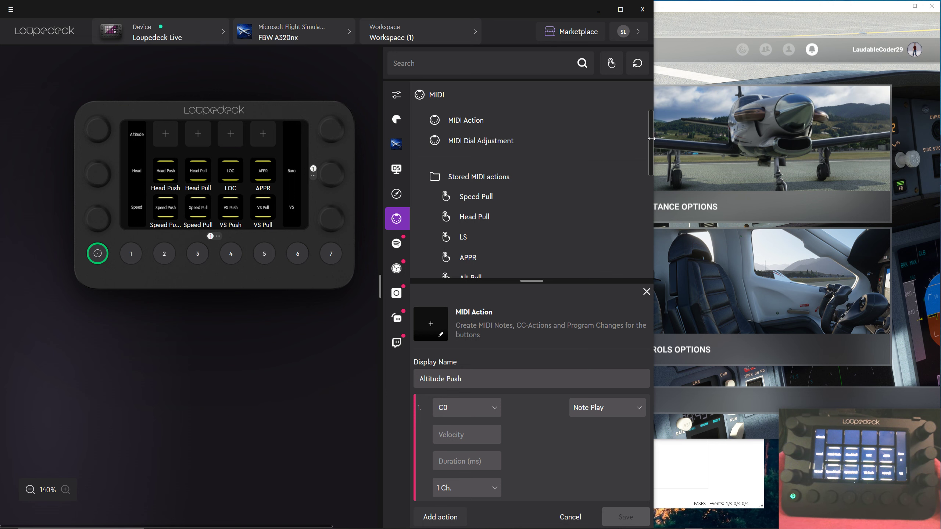
pyautogui.moveTo(651, 140)
pyautogui.mouseDown()
pyautogui.moveTo(645, 212)
pyautogui.moveTo(645, 154)
pyautogui.mouseUp()
pyautogui.click(479, 155)
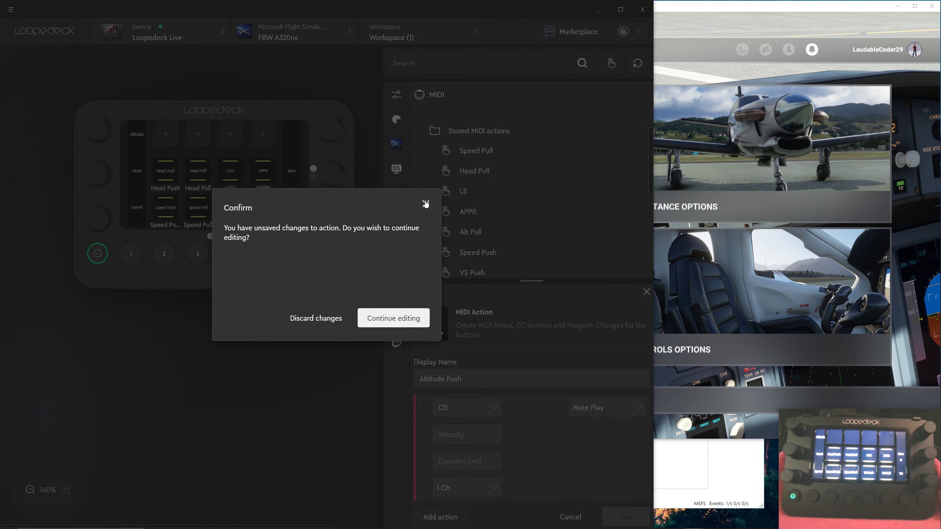
pyautogui.click(316, 321)
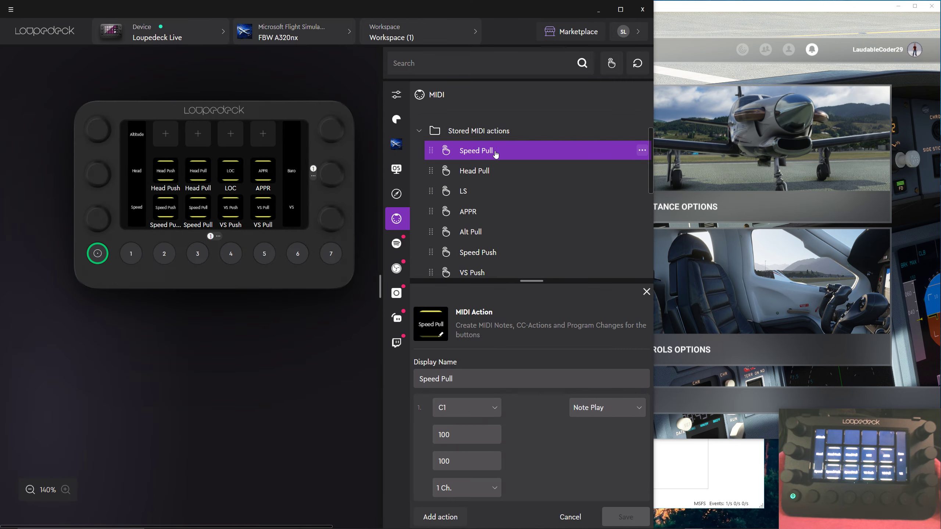
# Step: Go through the stored MIDI button actions from Head Pull to VS Pull and check which note each one uses
pyautogui.click(485, 173)
pyautogui.click(477, 191)
pyautogui.click(476, 212)
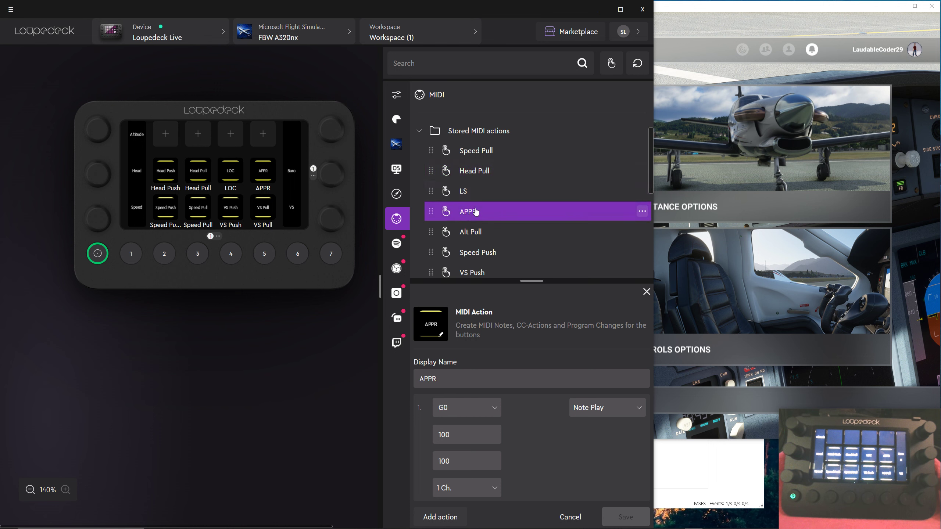
pyautogui.click(476, 232)
pyautogui.click(476, 253)
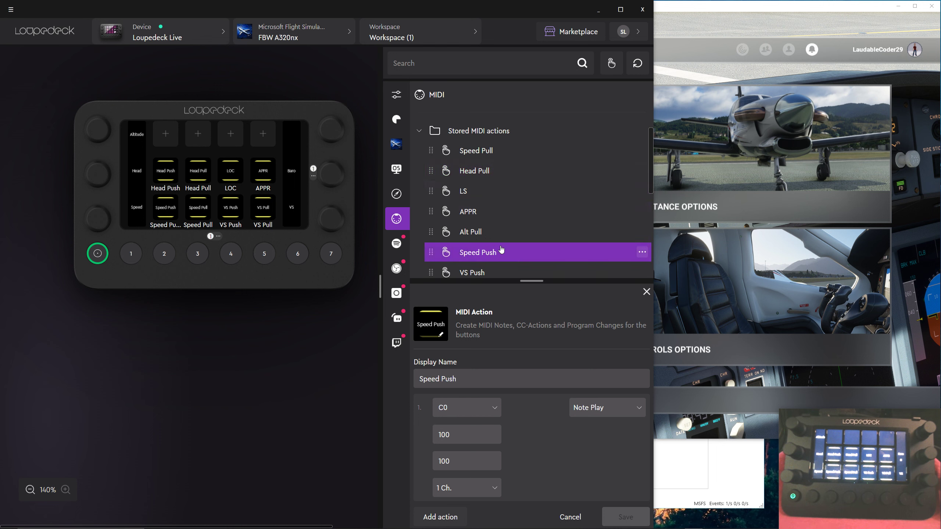
pyautogui.moveTo(649, 170); pyautogui.dragTo(648, 205)
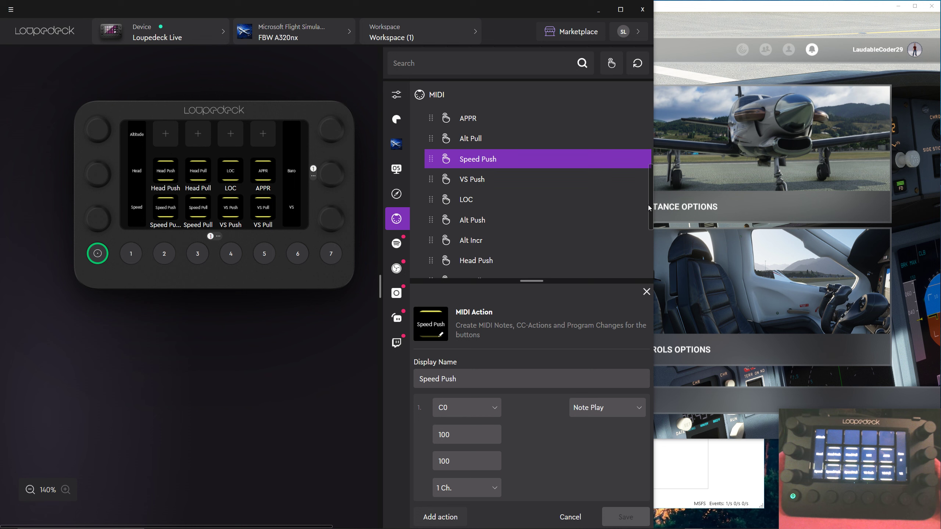
pyautogui.click(478, 179)
pyautogui.click(470, 204)
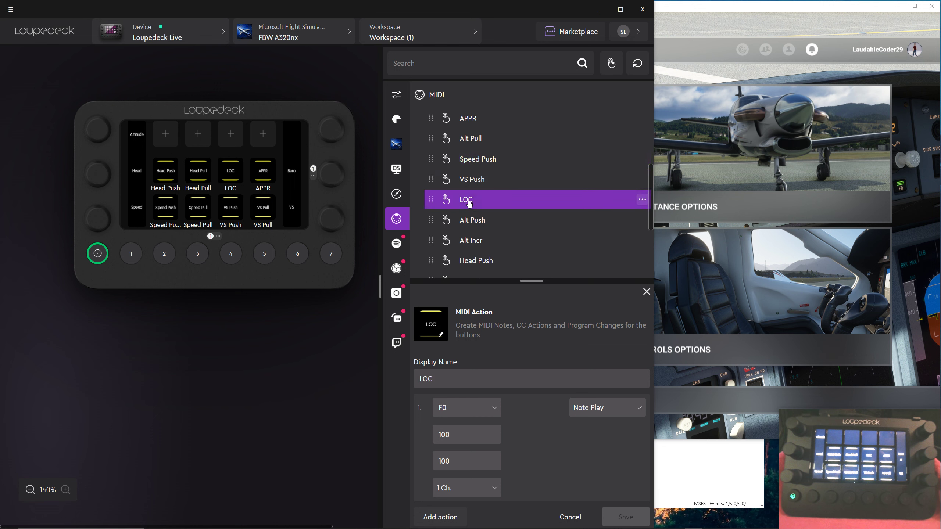
pyautogui.click(472, 223)
pyautogui.click(471, 245)
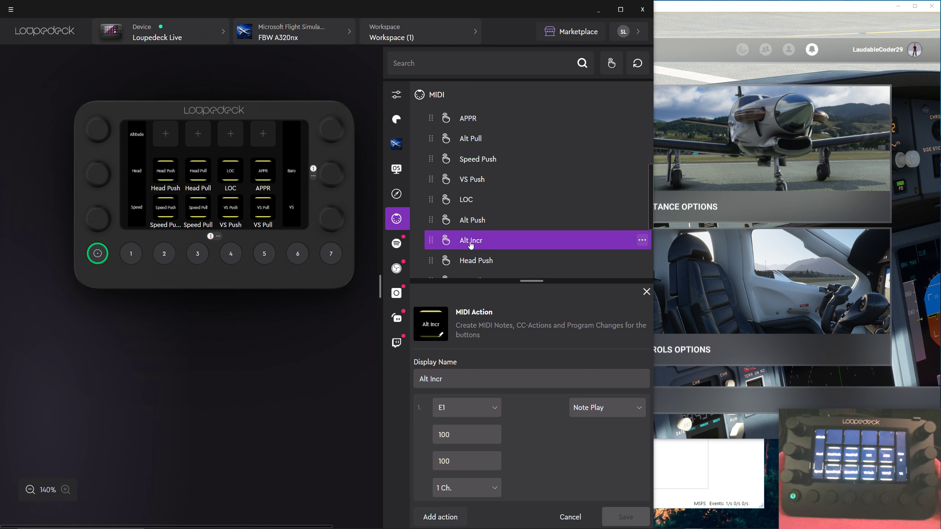
pyautogui.click(483, 262)
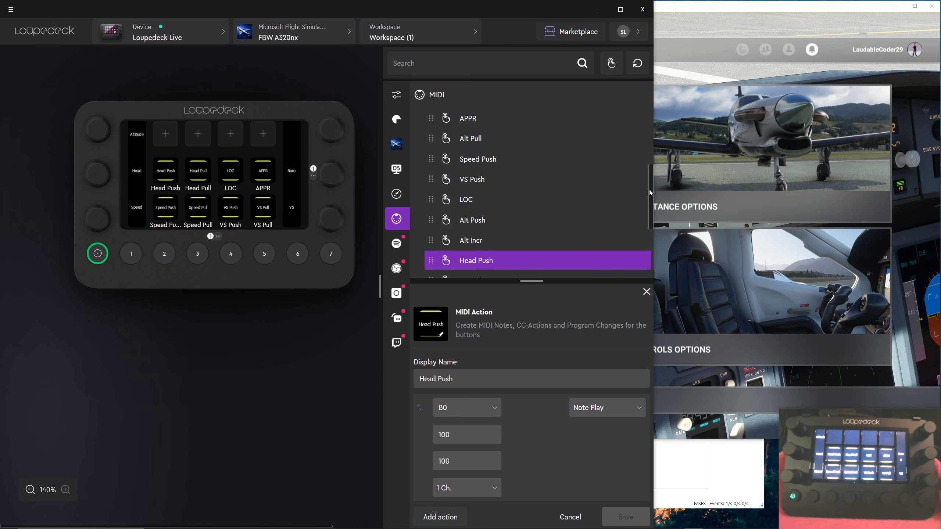
pyautogui.scroll(-2, 534, 201)
pyautogui.click(481, 214)
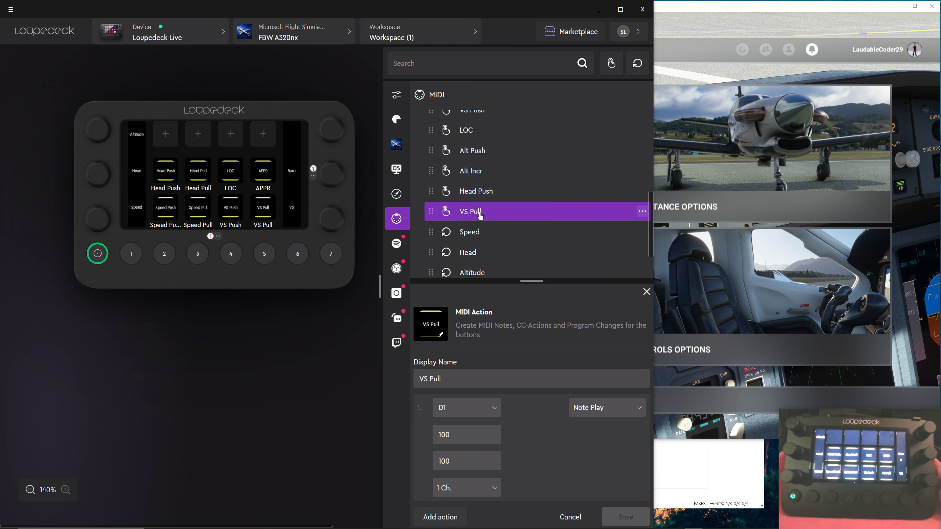
pyautogui.moveTo(651, 230); pyautogui.dragTo(654, 148)
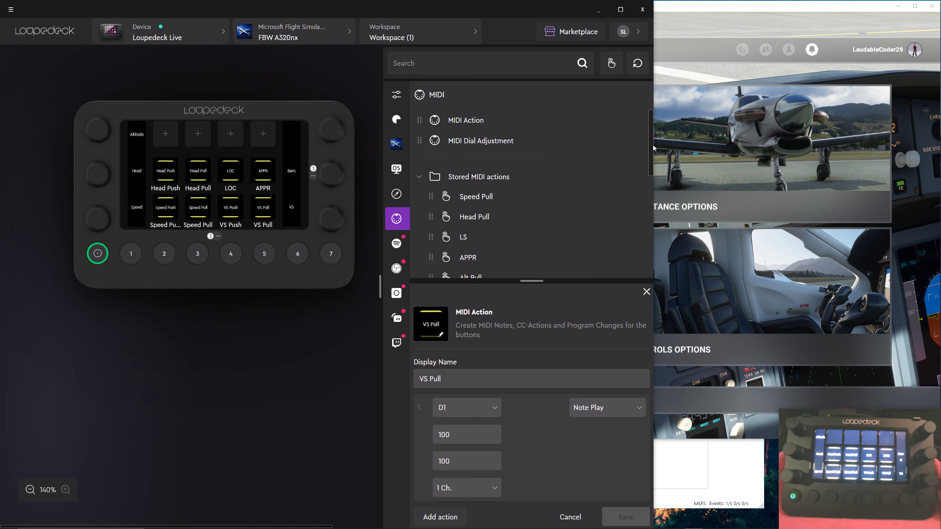
# Step: Start a new MIDI Action with the display name Altitude Push and set its note to A2
pyautogui.click(491, 123)
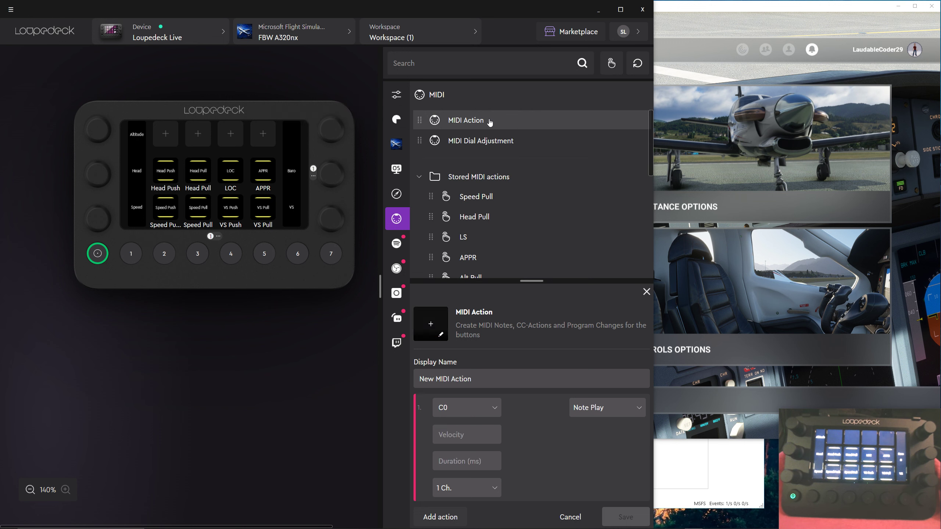
pyautogui.tripleClick(481, 383)
pyautogui.write('A')
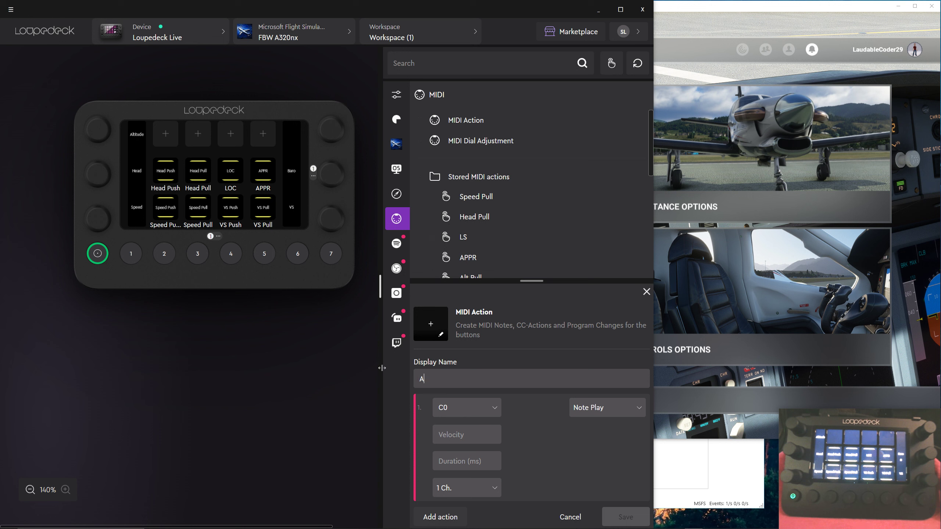
pyautogui.write('ltitude Push')
pyautogui.click(495, 407)
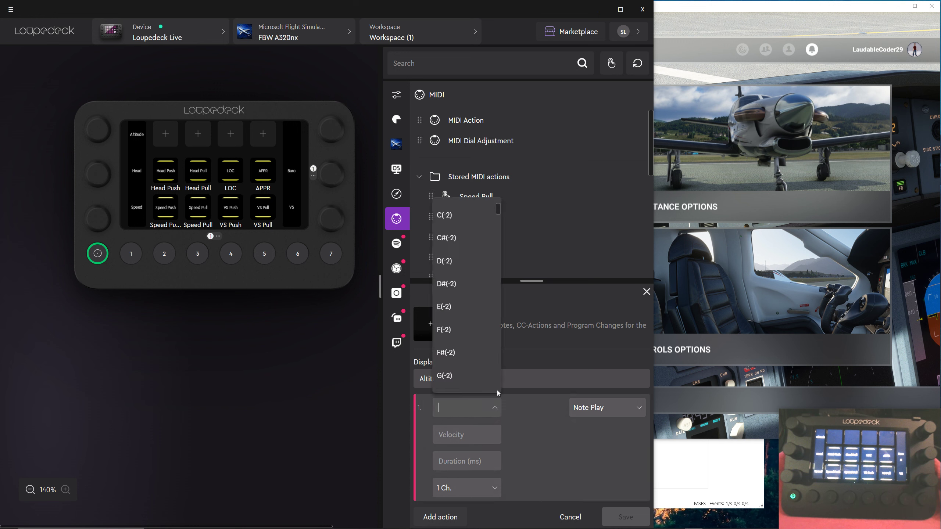
pyautogui.moveTo(495, 218); pyautogui.dragTo(499, 286)
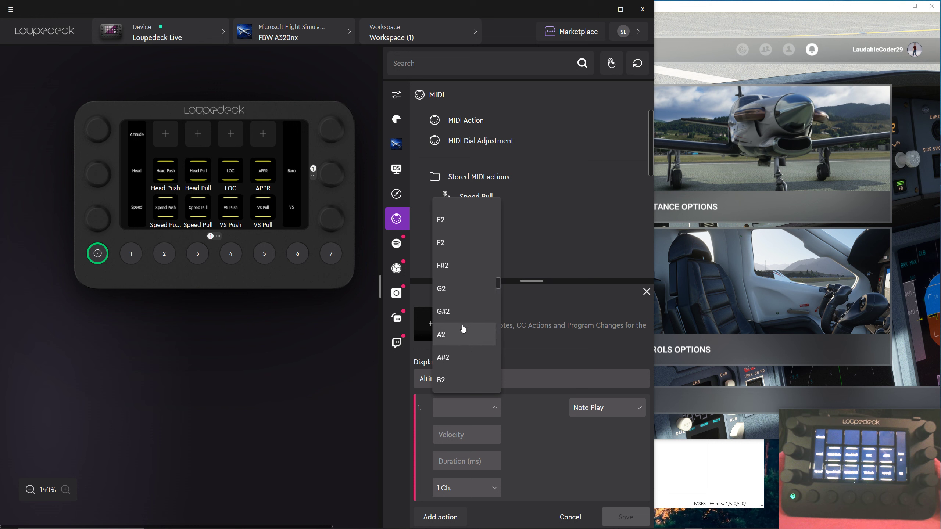
pyautogui.click(452, 335)
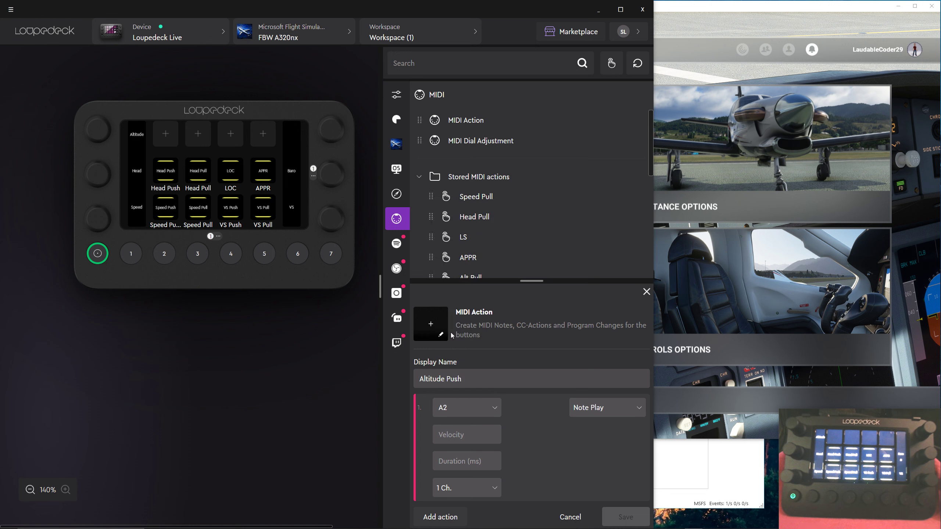
# Step: Set the Altitude Push action's velocity to 100 and duration to 100 ms, and save it
pyautogui.click(463, 435)
pyautogui.write('100')
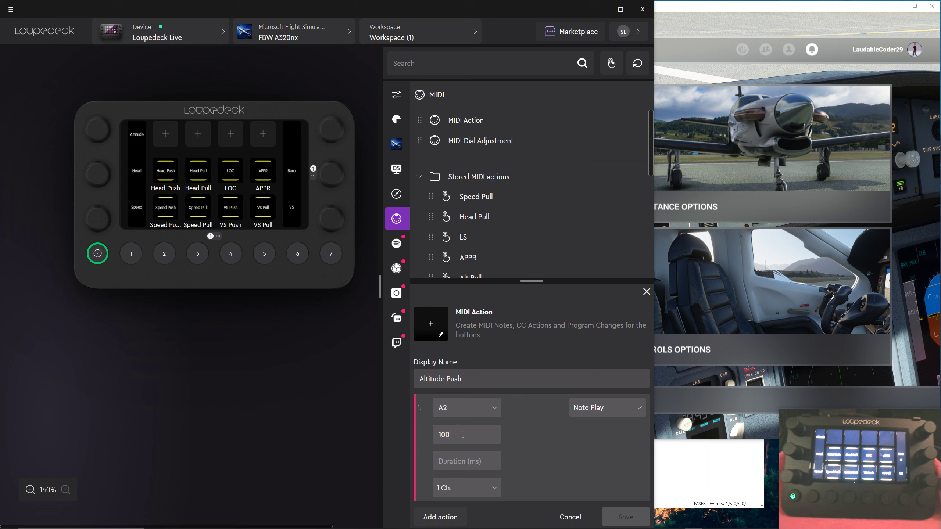
pyautogui.write('100')
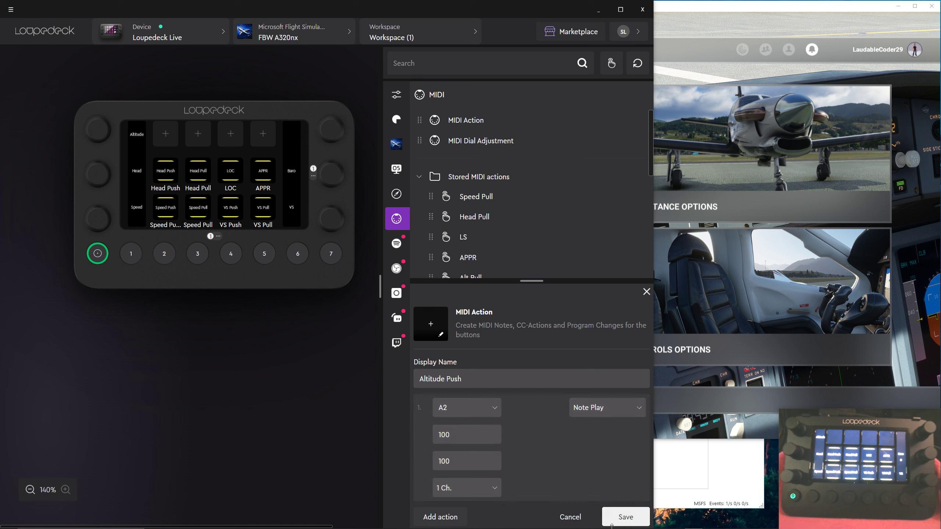
pyautogui.click(621, 515)
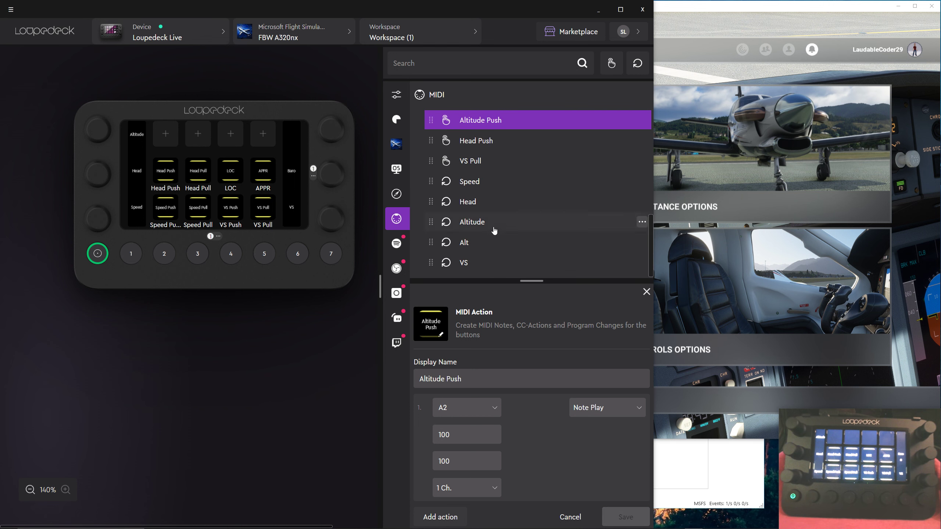
# Step: Create another MIDI Action with the display name Altitude Pull and set its note to B2
pyautogui.moveTo(651, 235); pyautogui.dragTo(651, 130)
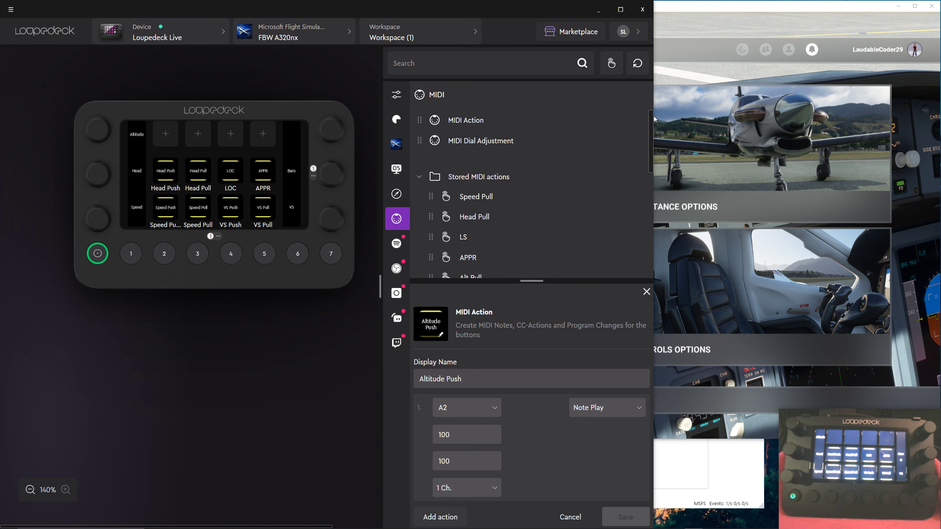
pyautogui.click(480, 120)
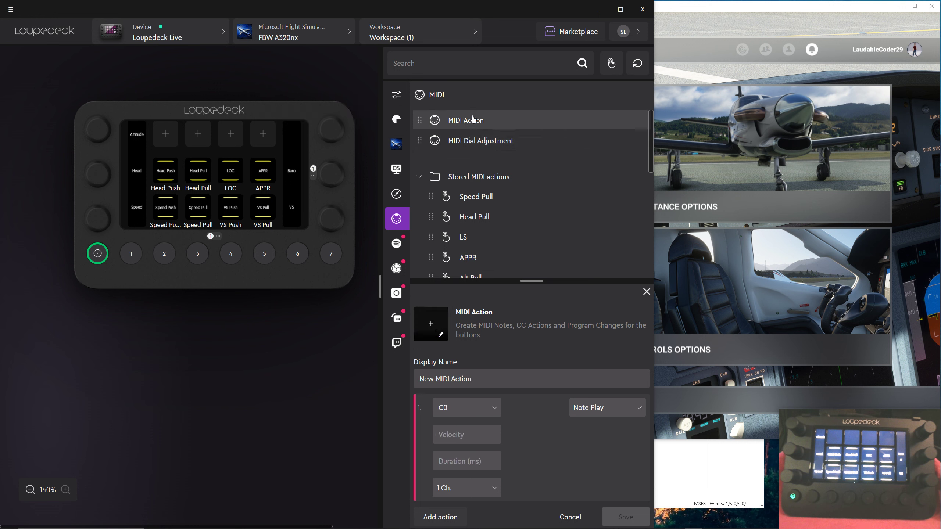
pyautogui.hotkey('ctrl', 'a')
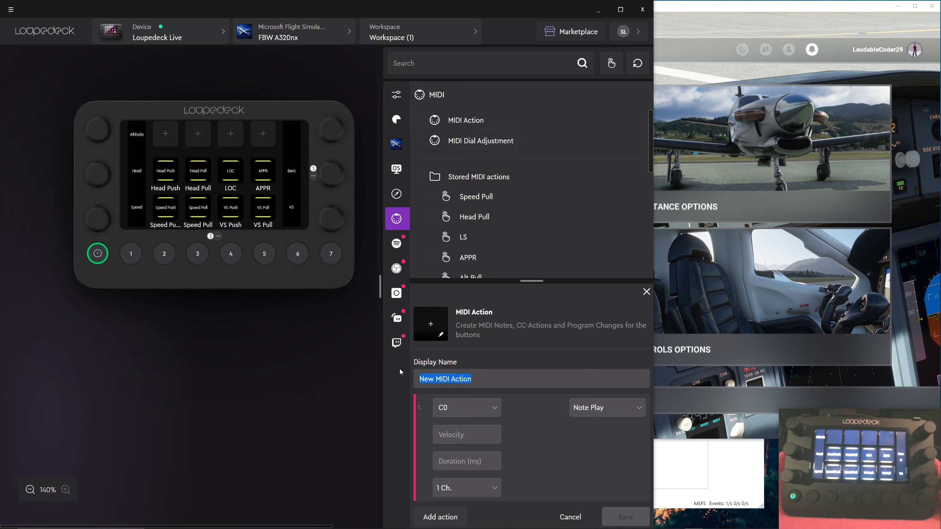
pyautogui.write('Altitu')
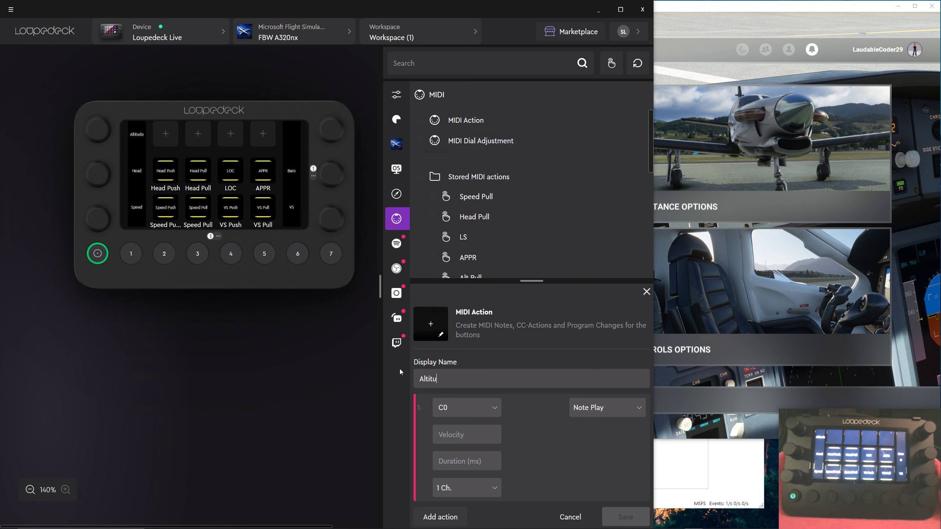
pyautogui.write('de Pull')
pyautogui.click(495, 413)
pyautogui.moveTo(498, 213); pyautogui.dragTo(503, 294)
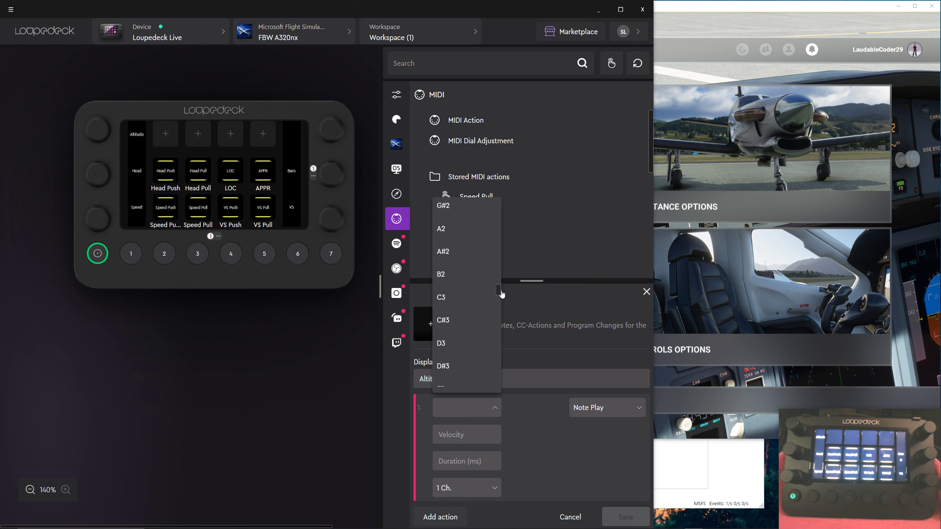
pyautogui.click(451, 275)
# Step: Give the Altitude Pull action a velocity of 100 and a duration of 100 ms, and save it
pyautogui.click(448, 434)
pyautogui.write('100')
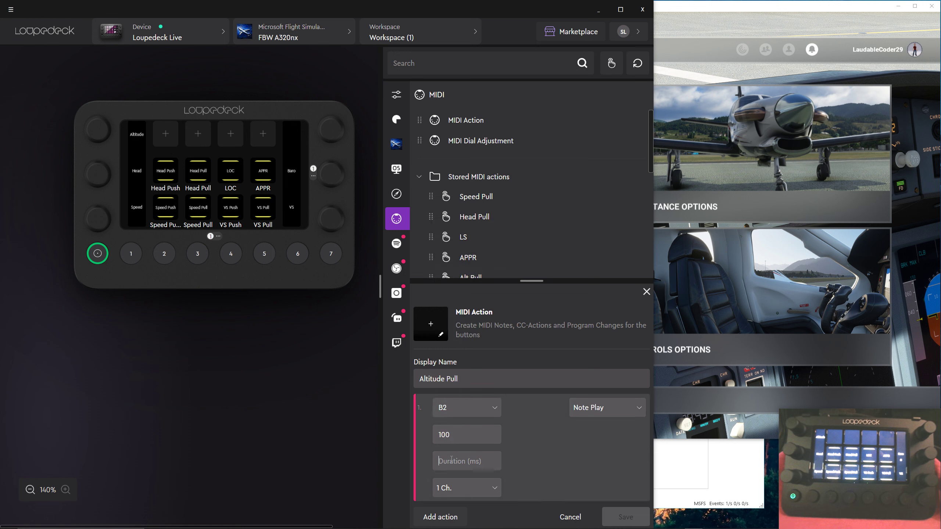
pyautogui.write('100')
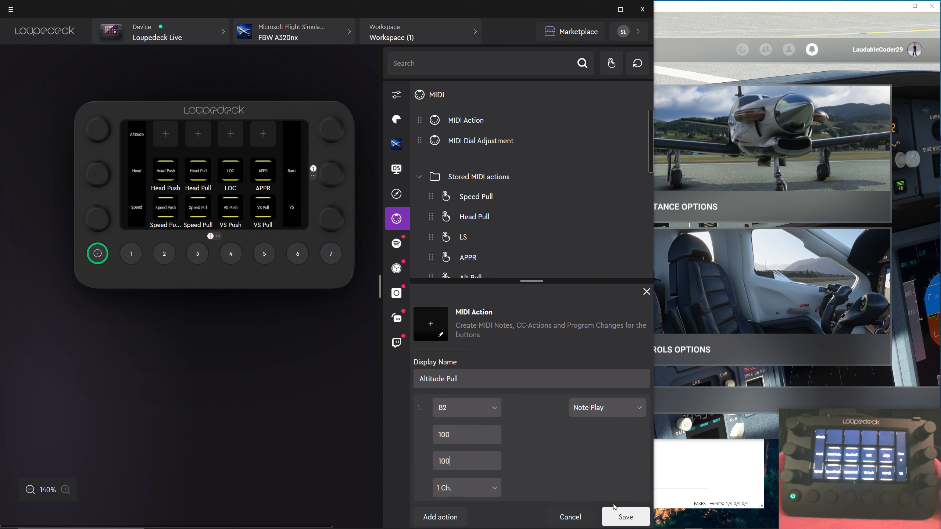
pyautogui.click(621, 520)
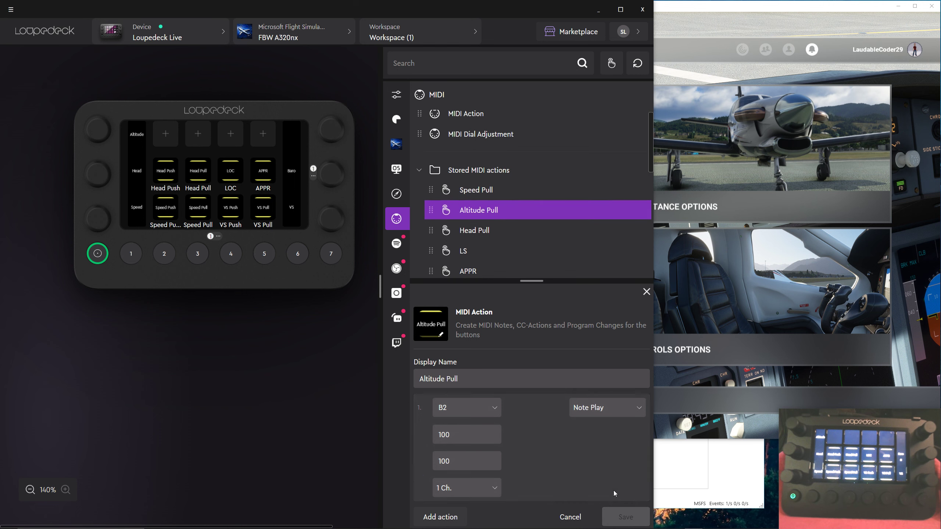
# Step: Assign the stored Altitude Push and Altitude Pull actions to the first two empty touch buttons in the device's upper row
pyautogui.scroll(3, 550, 215)
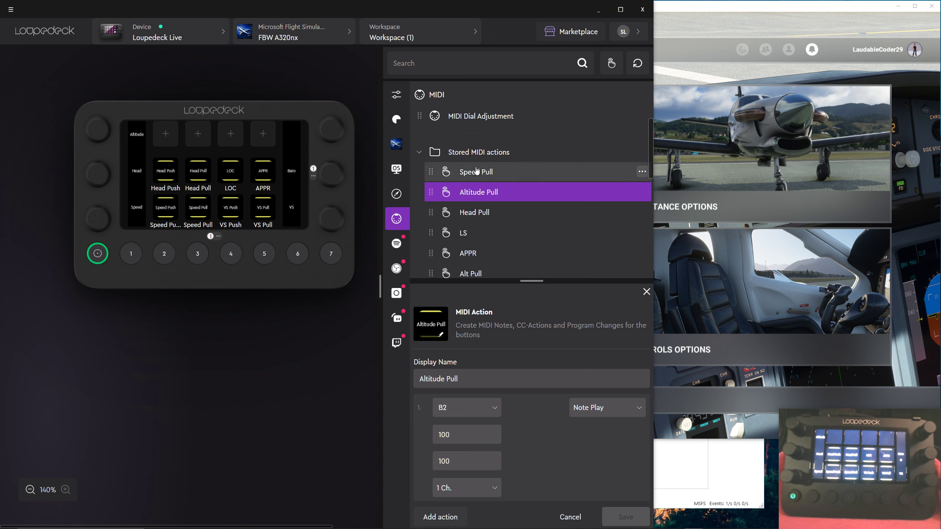
pyautogui.scroll(-3, 499, 205)
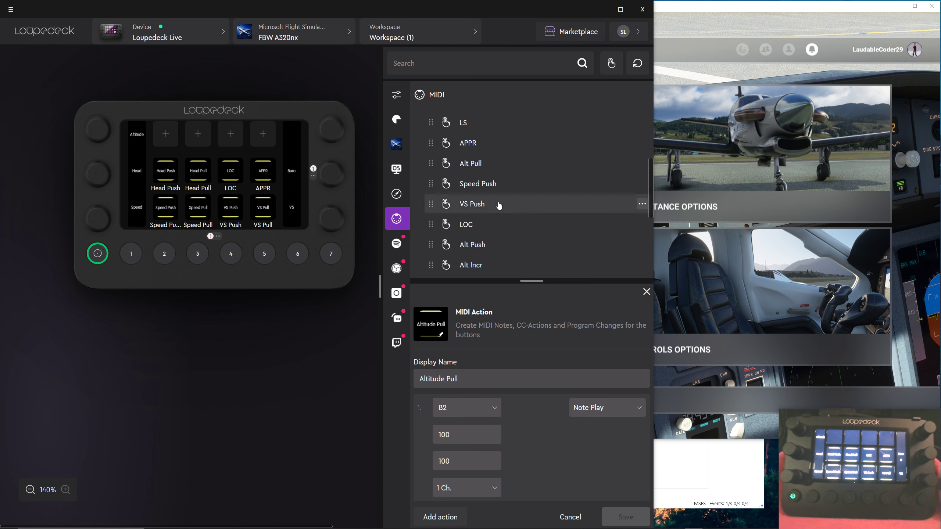
pyautogui.scroll(-3, 498, 208)
pyautogui.moveTo(499, 212); pyautogui.dragTo(166, 134)
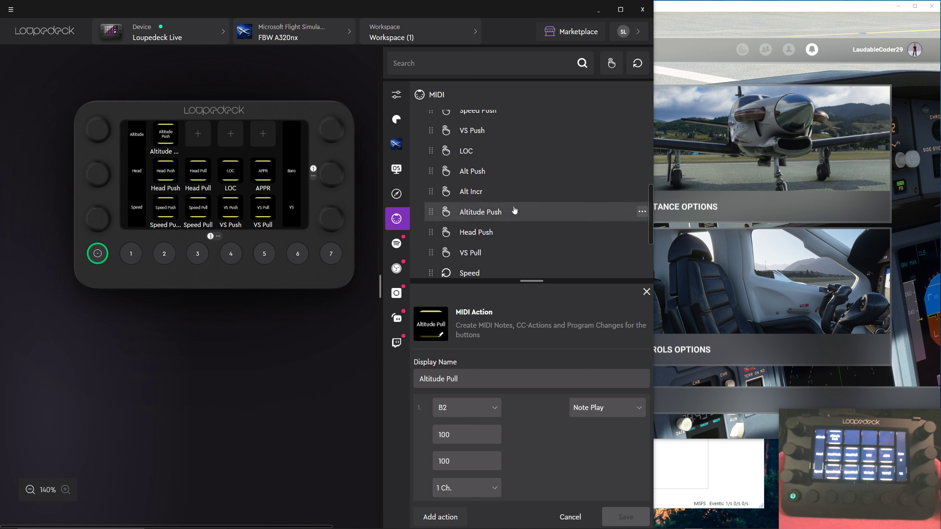
pyautogui.scroll(5, 514, 210)
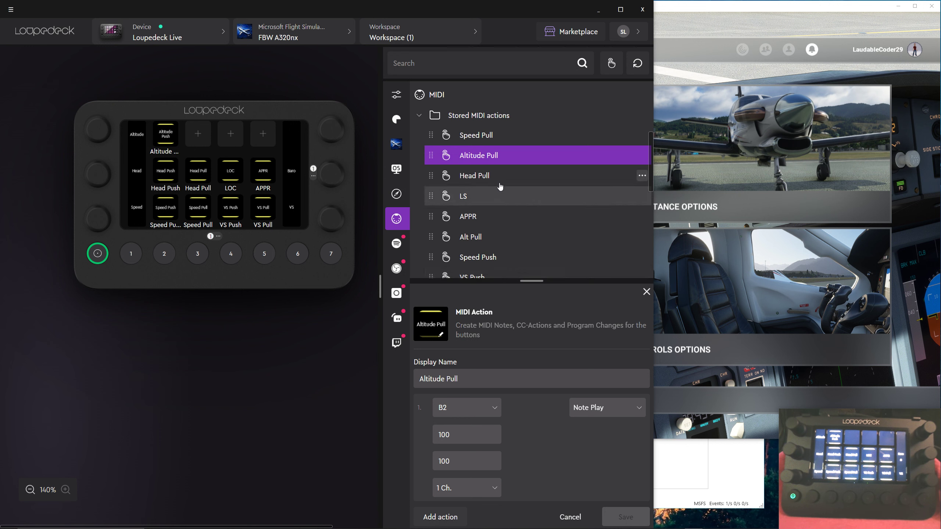
pyautogui.moveTo(485, 158); pyautogui.dragTo(209, 142)
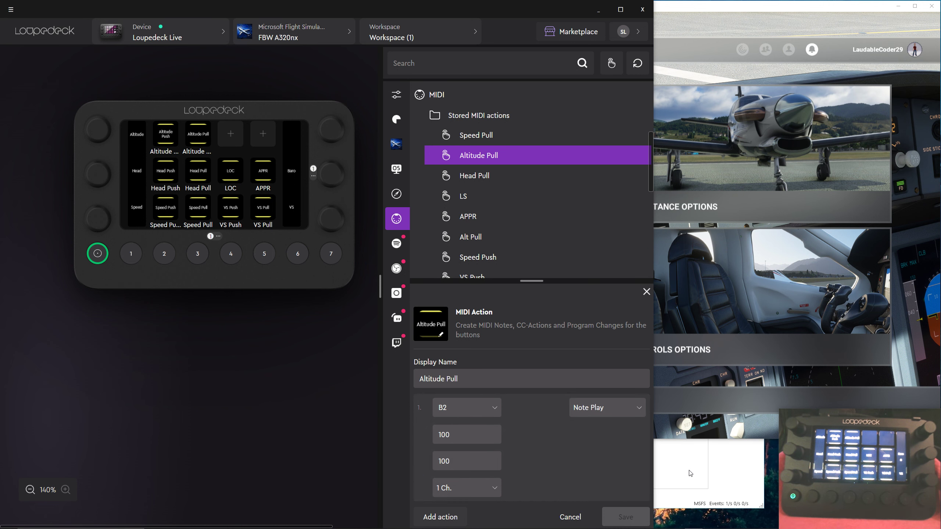
# Step: Switch to SPAD.neXt, save the profile, and start a Button pressed event for BUTTON_0_57
pyautogui.click(732, 471)
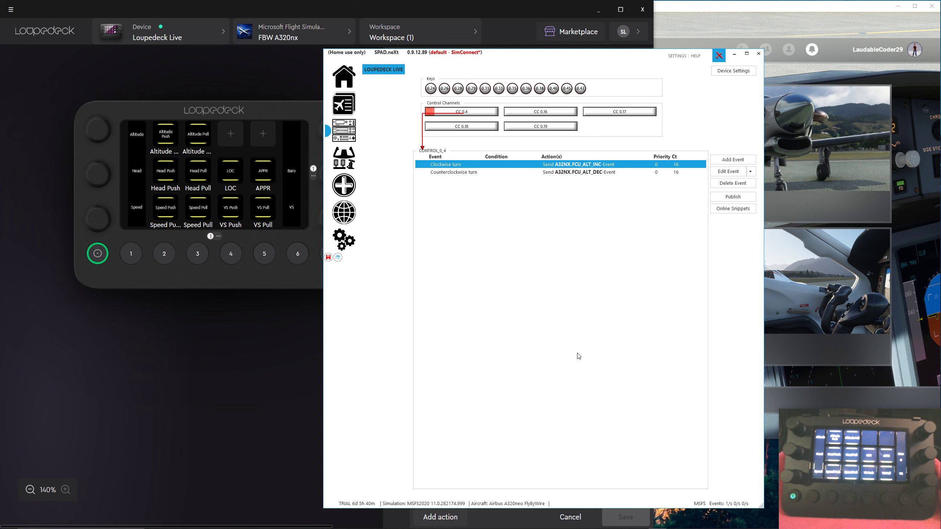
pyautogui.click(329, 259)
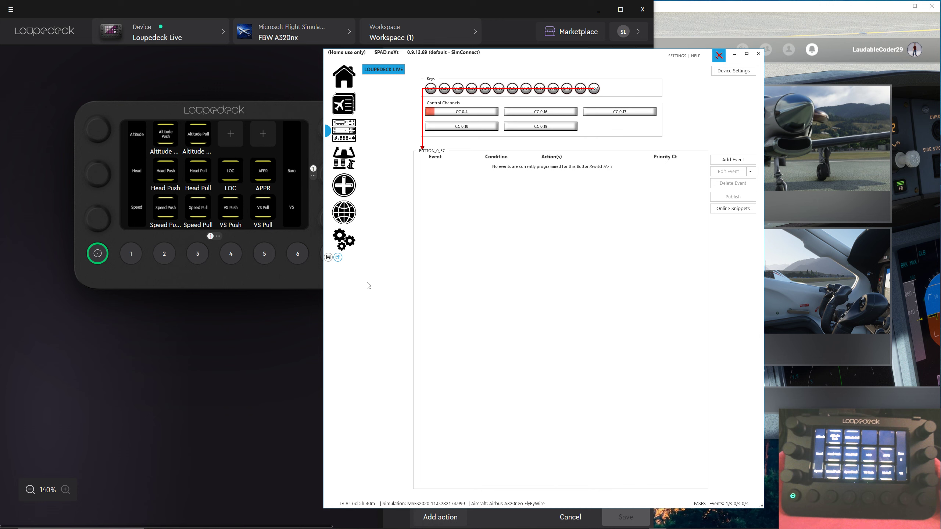
pyautogui.click(339, 260)
pyautogui.click(722, 160)
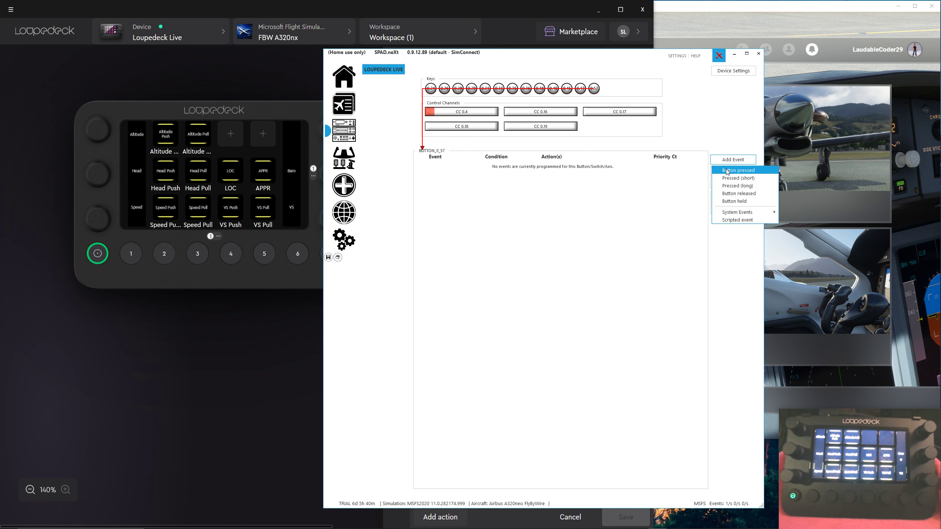
pyautogui.click(727, 171)
pyautogui.click(618, 280)
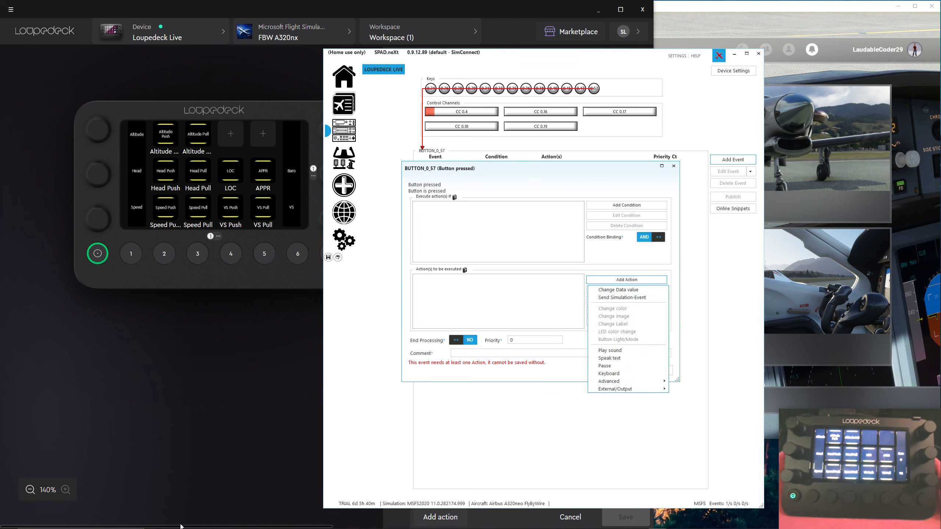
# Step: Switch to the browser and copy the event name A32NX.FCU_ALT_PUSH from the ALT knob entry
pyautogui.click(243, 523)
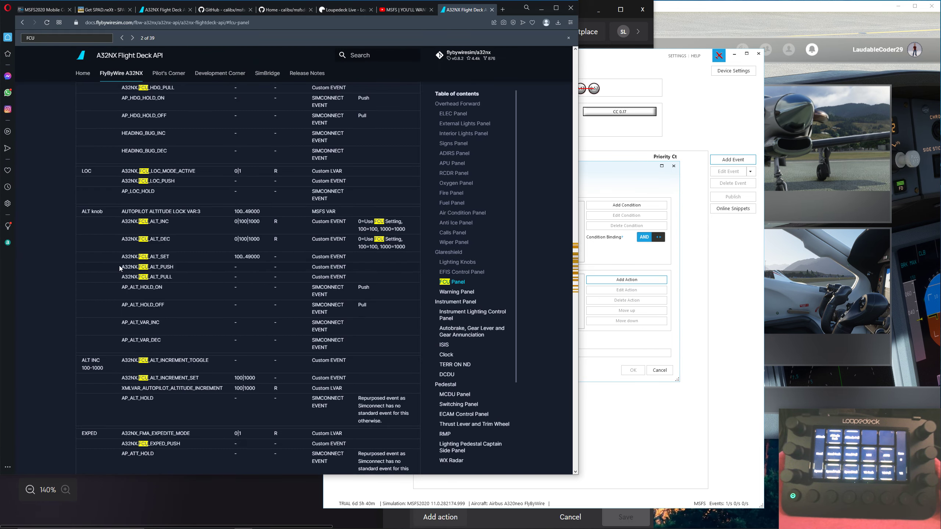
pyautogui.moveTo(119, 266); pyautogui.dragTo(174, 267)
pyautogui.rightClick(160, 269)
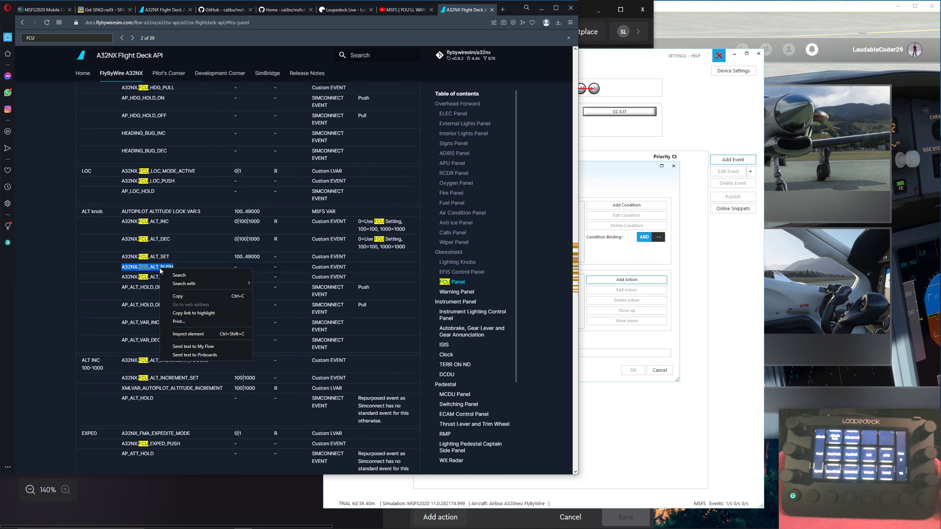
pyautogui.click(193, 293)
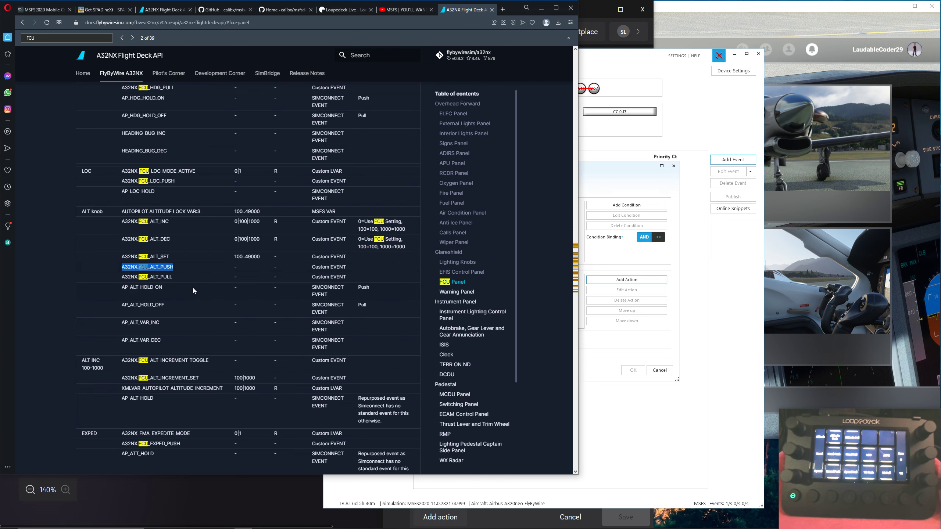
# Step: Back in SPAD.neXt, make the BUTTON_0_57 event send the simulation event A32NX.FCU_ALT_PUSH without a parameter value, and confirm it
pyautogui.click(629, 177)
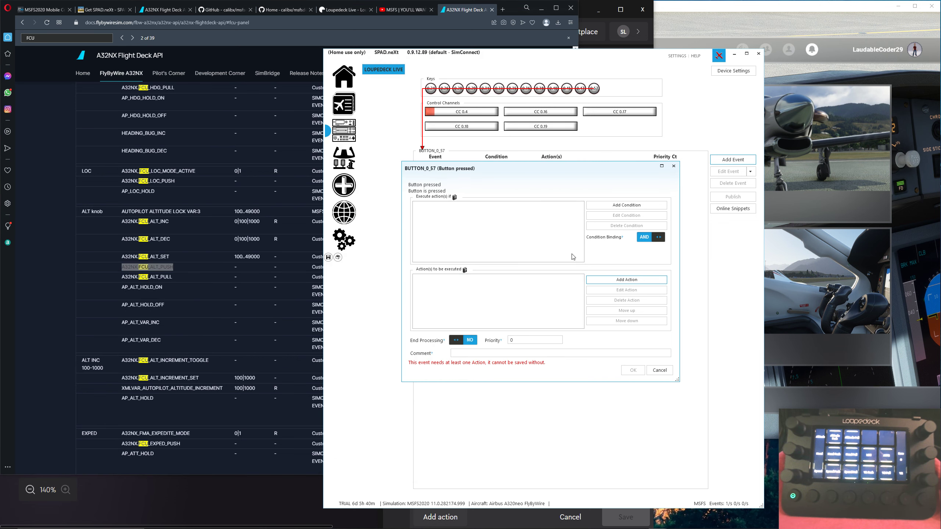
pyautogui.click(606, 281)
pyautogui.click(604, 298)
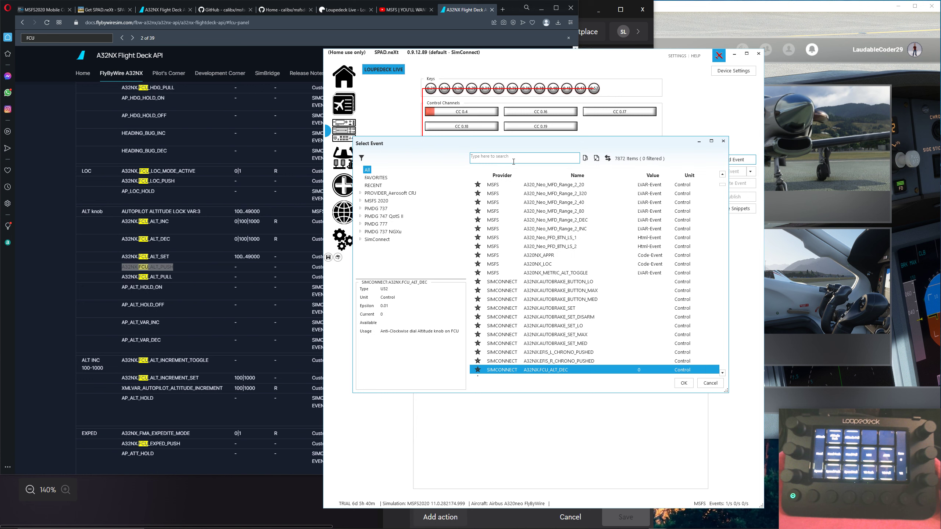
pyautogui.click(514, 160)
pyautogui.hotkey('ctrl', 'v')
pyautogui.click(528, 185)
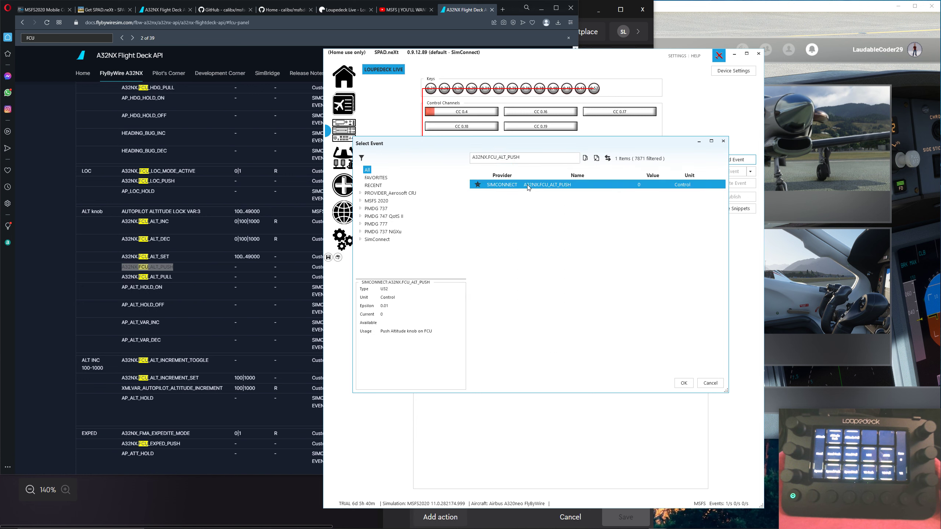
pyautogui.click(681, 385)
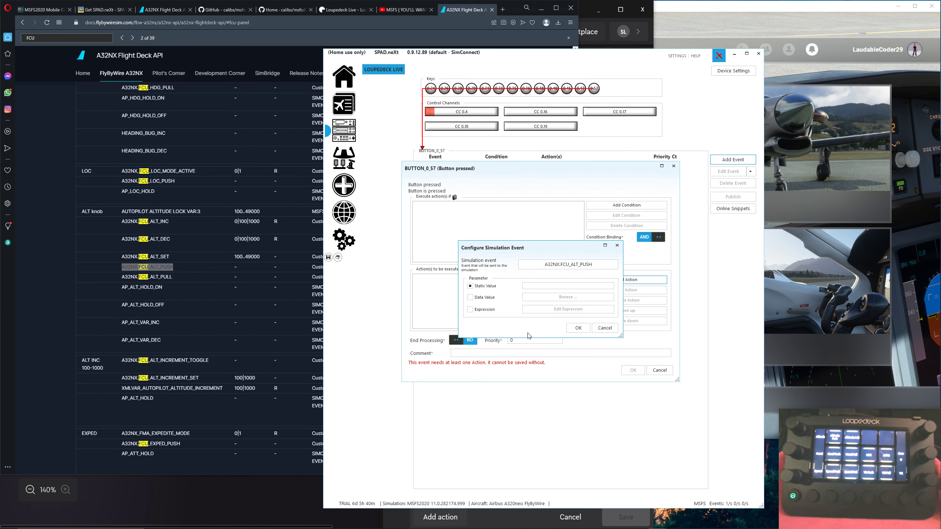
pyautogui.click(574, 331)
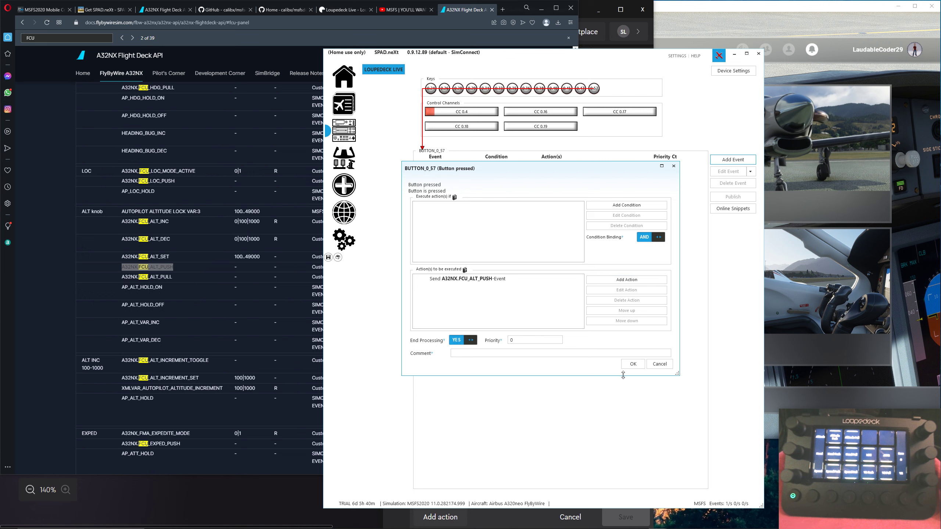
pyautogui.click(632, 364)
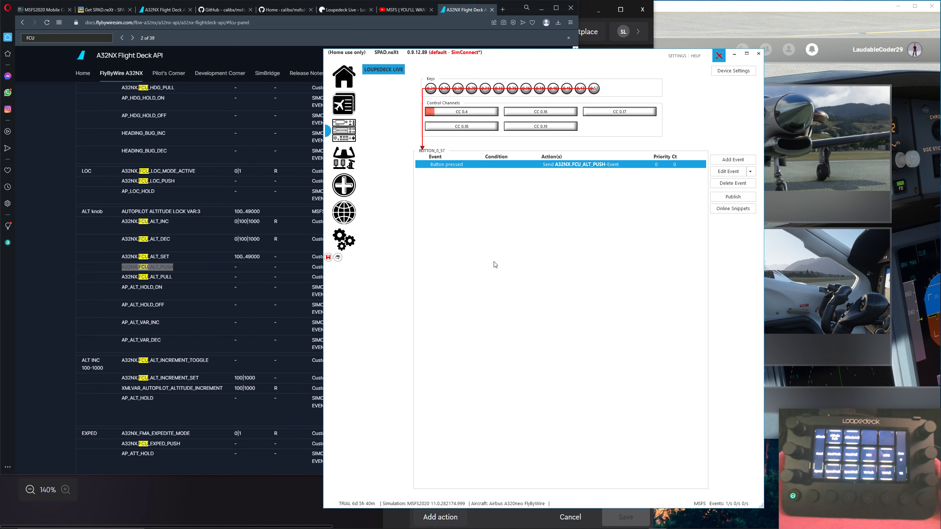
# Step: Save the profile and start a Button pressed event for BUTTON_0_59
pyautogui.click(328, 258)
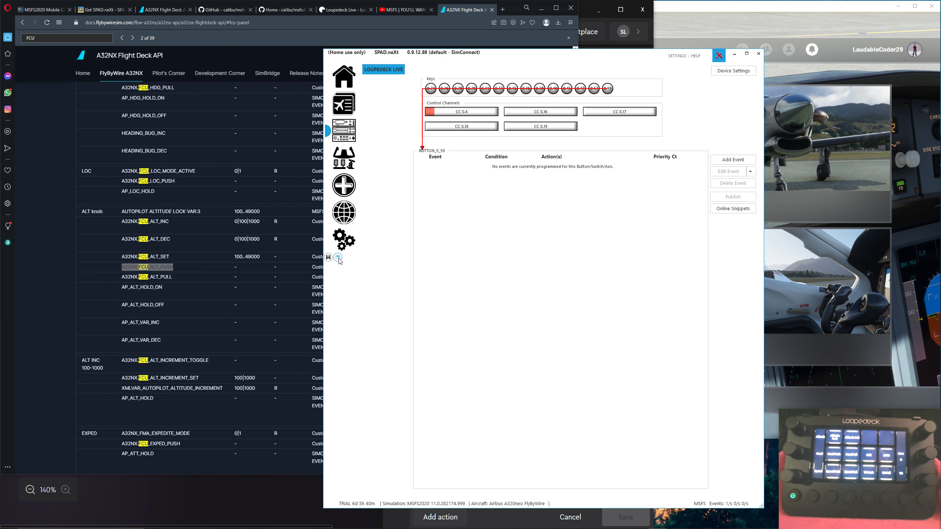
pyautogui.click(737, 160)
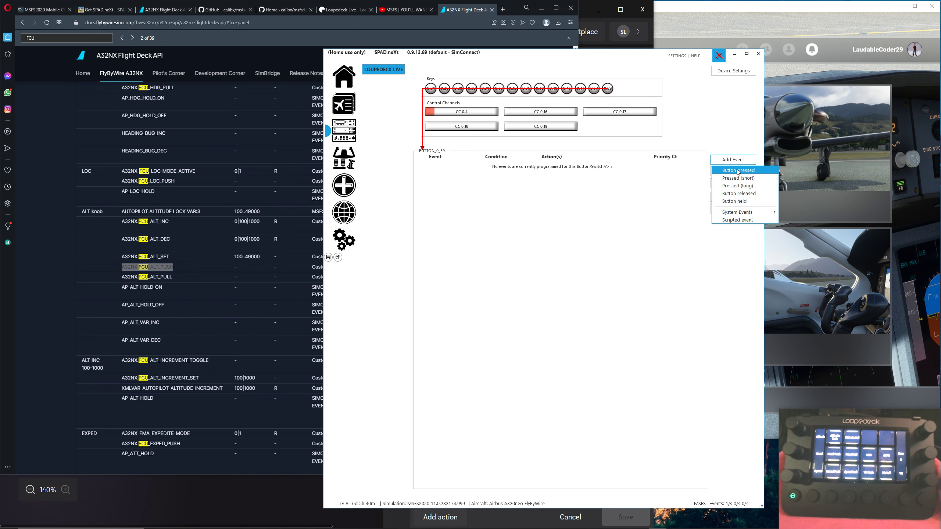
pyautogui.click(738, 171)
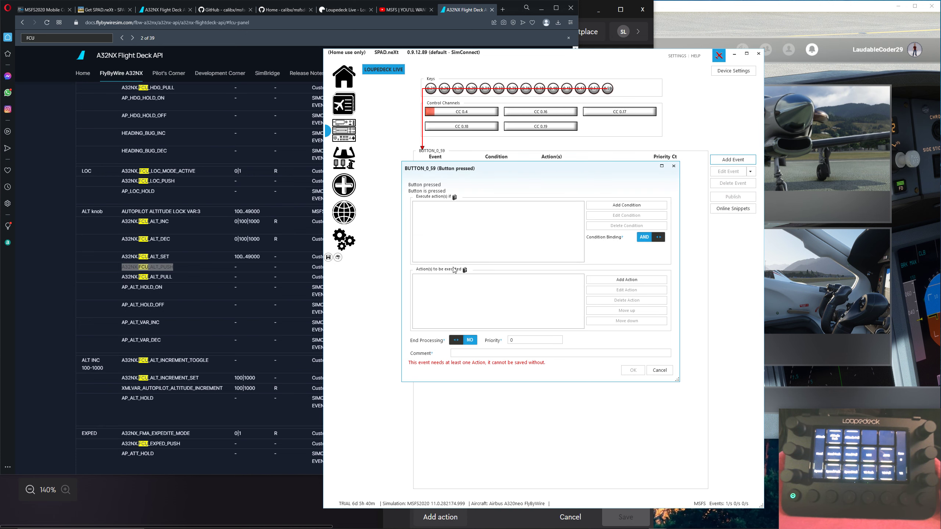
# Step: Switch to the browser and copy the event name A32NX.FCU_ALT_PULL from the ALT knob entry
pyautogui.click(86, 279)
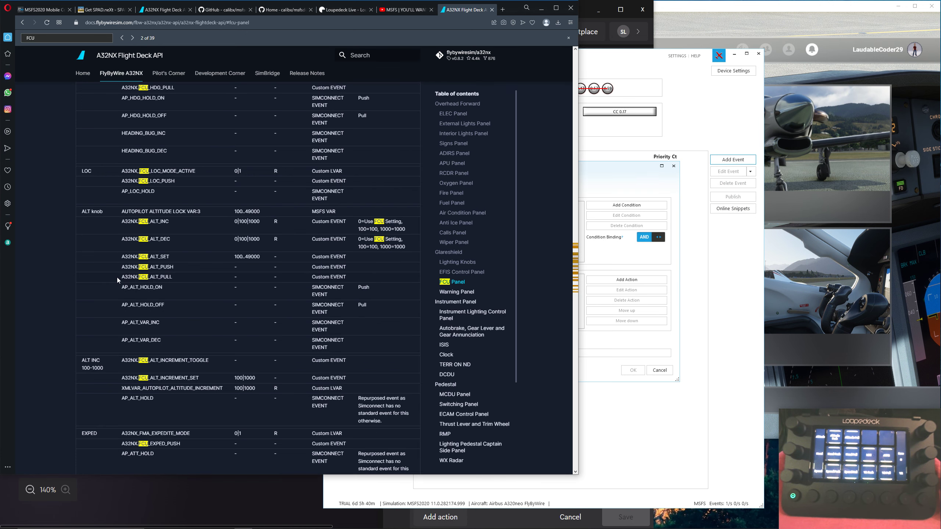
pyautogui.moveTo(119, 277); pyautogui.dragTo(159, 280)
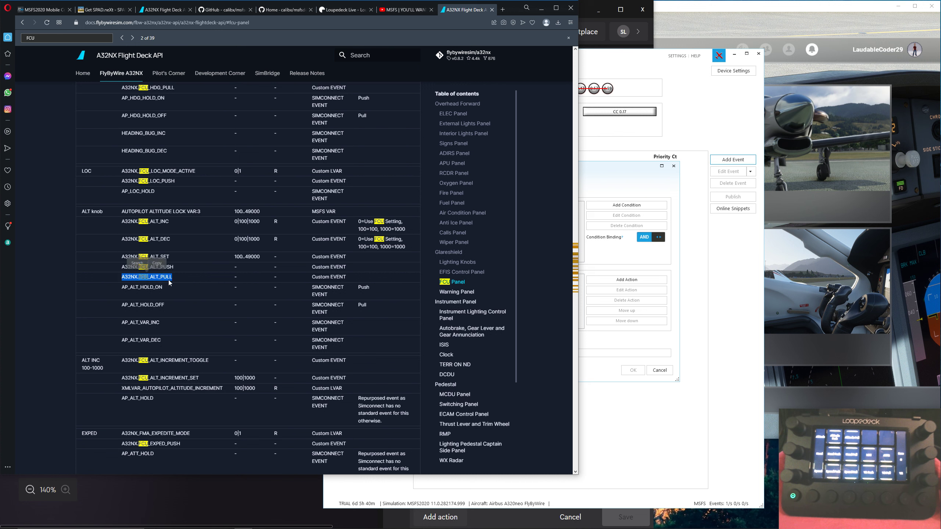
pyautogui.rightClick(164, 281)
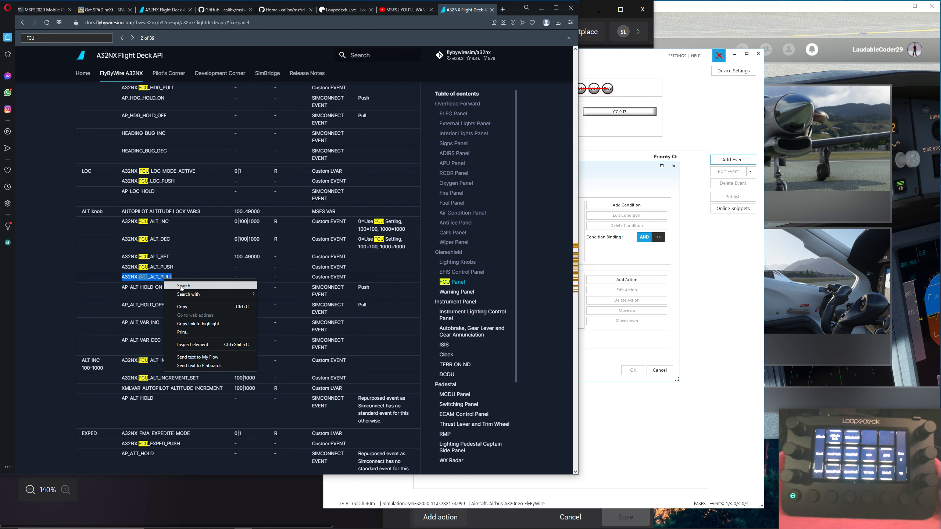
pyautogui.click(182, 286)
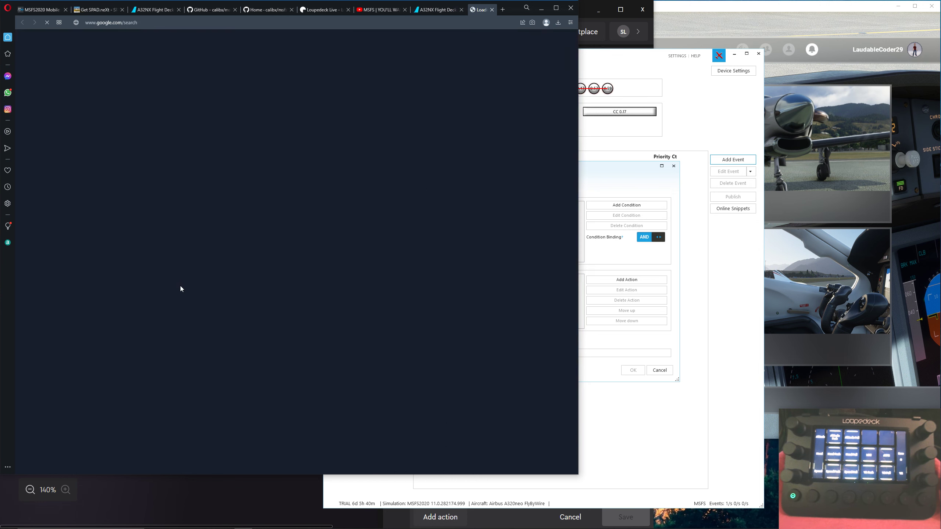
pyautogui.click(492, 10)
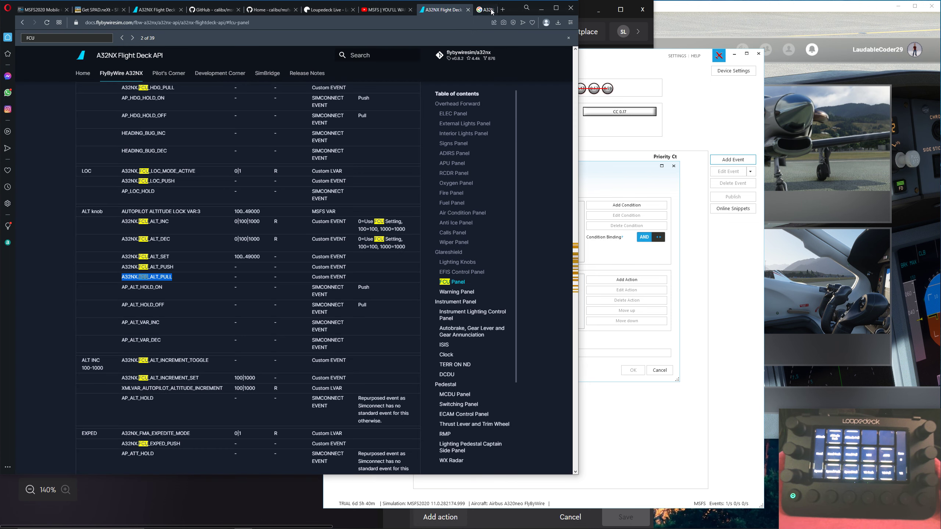
pyautogui.rightClick(148, 277)
pyautogui.click(163, 307)
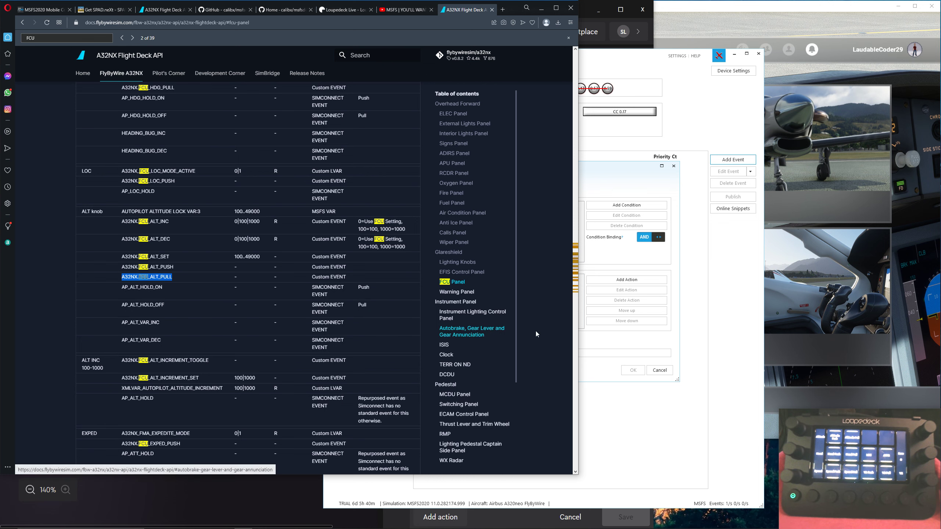
# Step: Back in SPAD.neXt, make the BUTTON_0_59 event send A32NX.FCU_ALT_PULL without a parameter value, enable End Processing, and confirm it
pyautogui.click(629, 169)
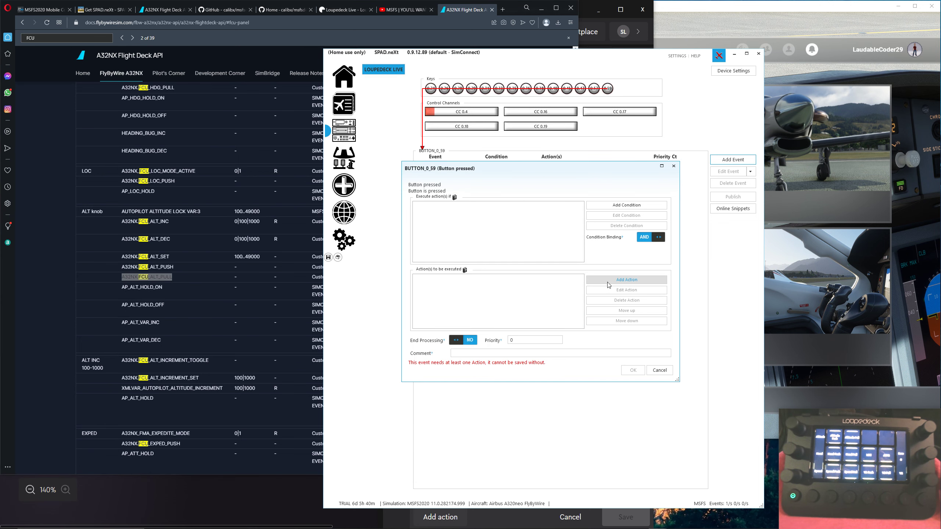
pyautogui.click(608, 285)
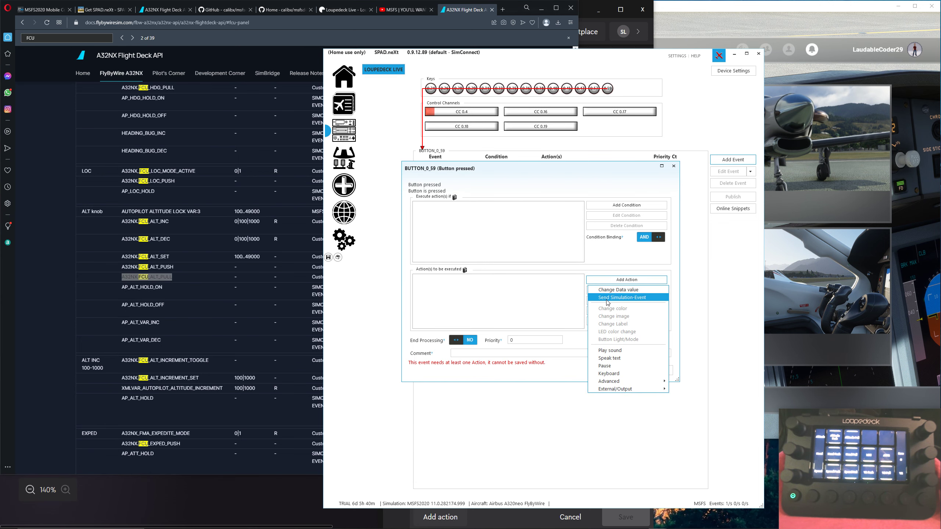
pyautogui.click(608, 298)
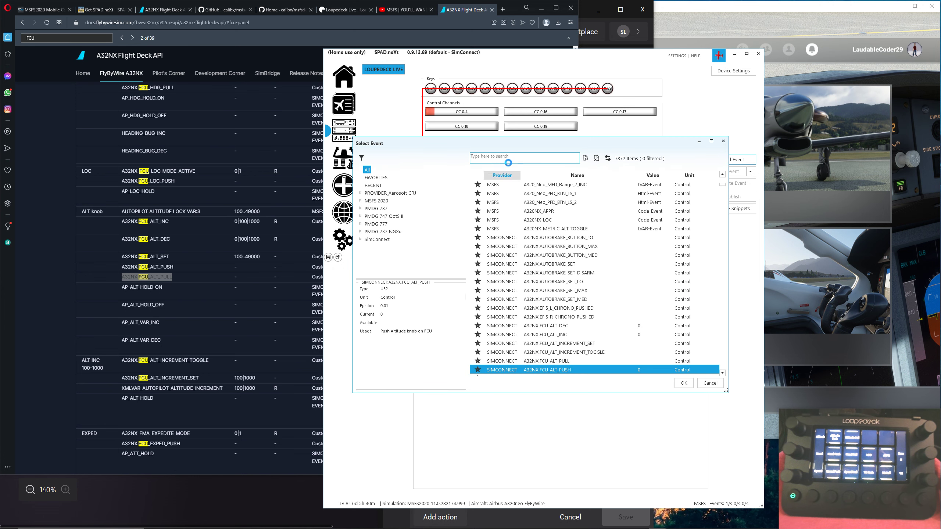
pyautogui.rightClick(489, 160)
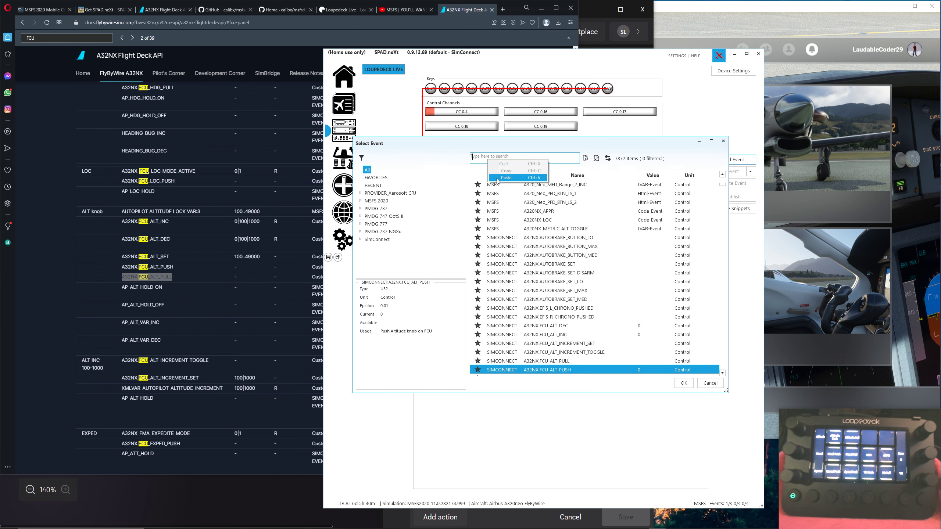
pyautogui.click(499, 181)
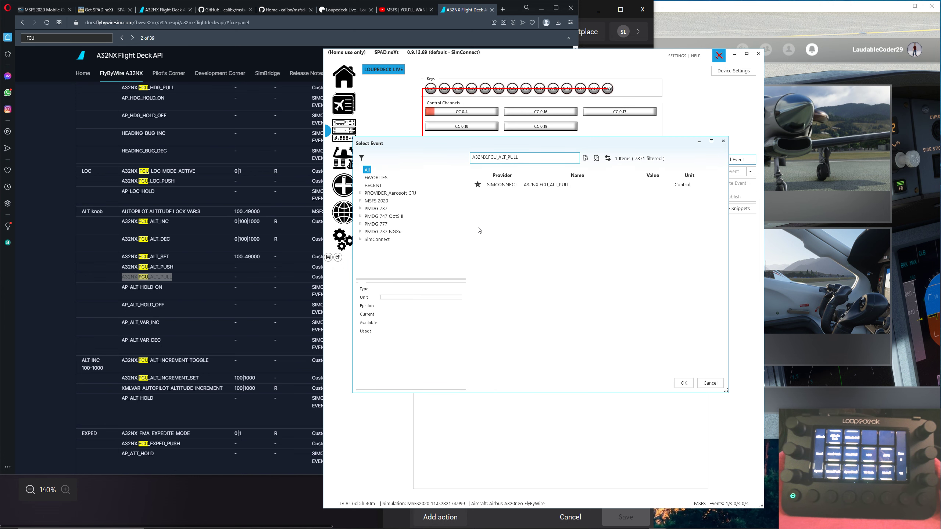
pyautogui.click(555, 185)
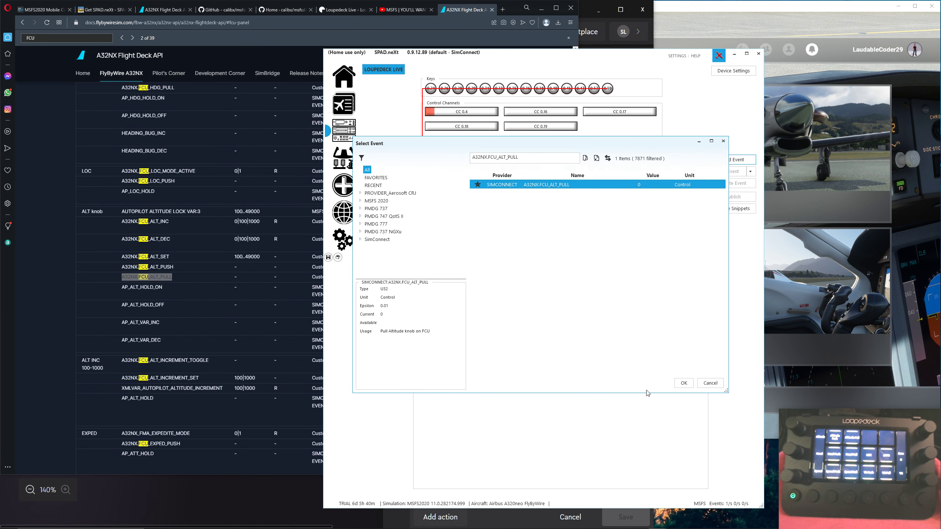
pyautogui.click(684, 384)
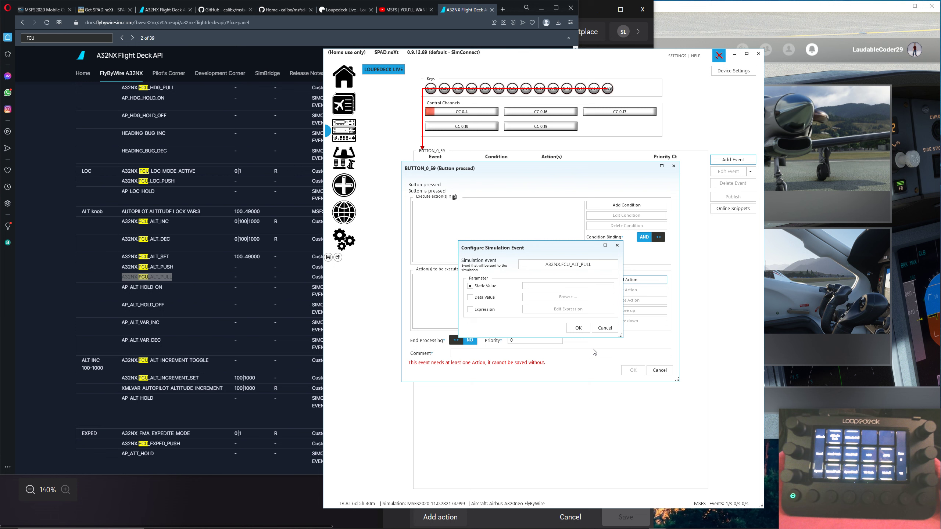
pyautogui.click(578, 328)
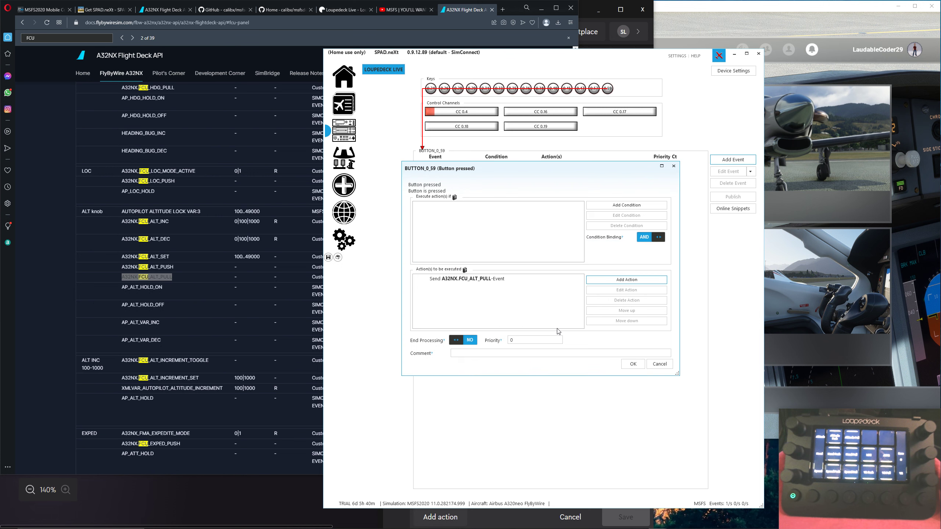
pyautogui.click(469, 342)
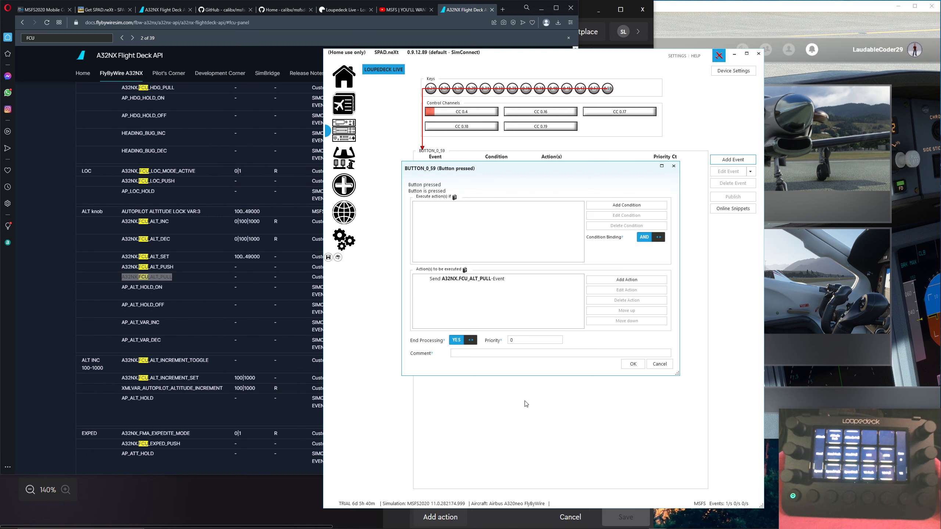
pyautogui.click(633, 364)
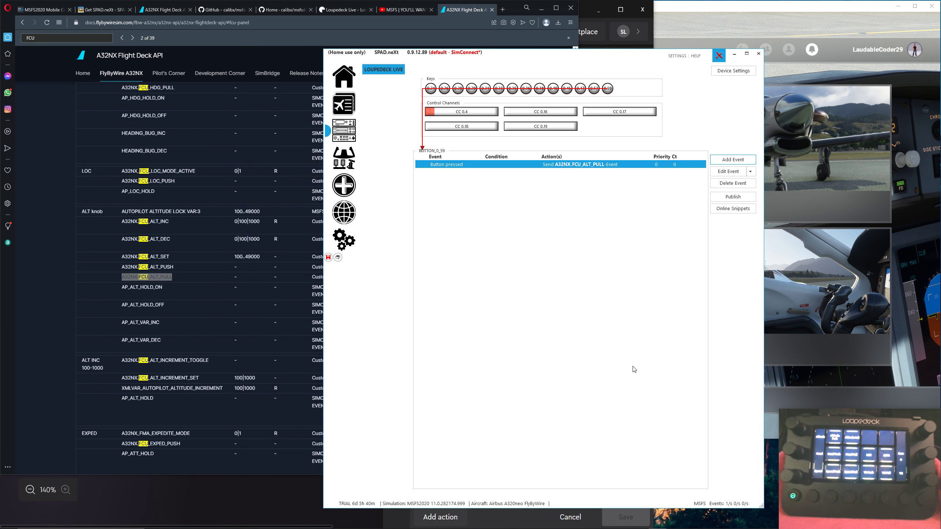
# Step: Resume the flight in Microsoft Flight Simulator to test the altitude controls on the FCU, pause it again and return to SPAD.neXt
pyautogui.click(843, 28)
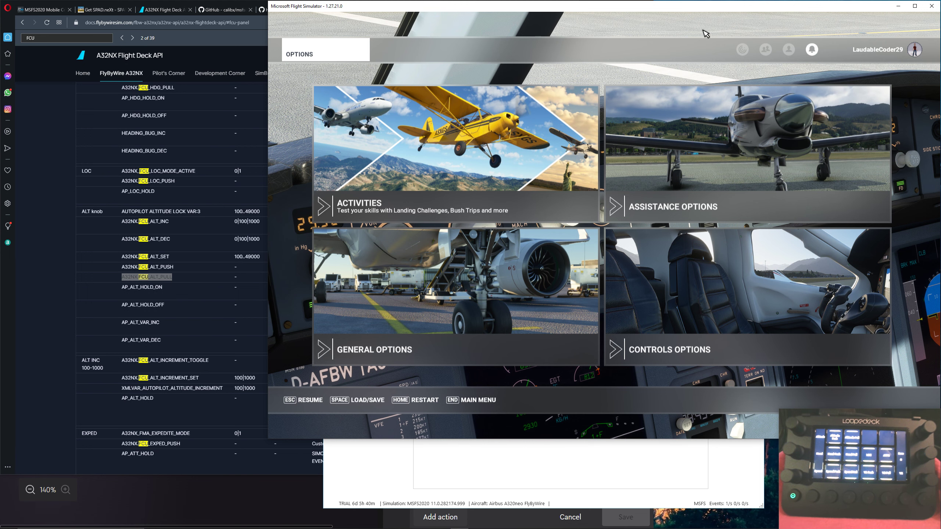
pyautogui.press('Escape')
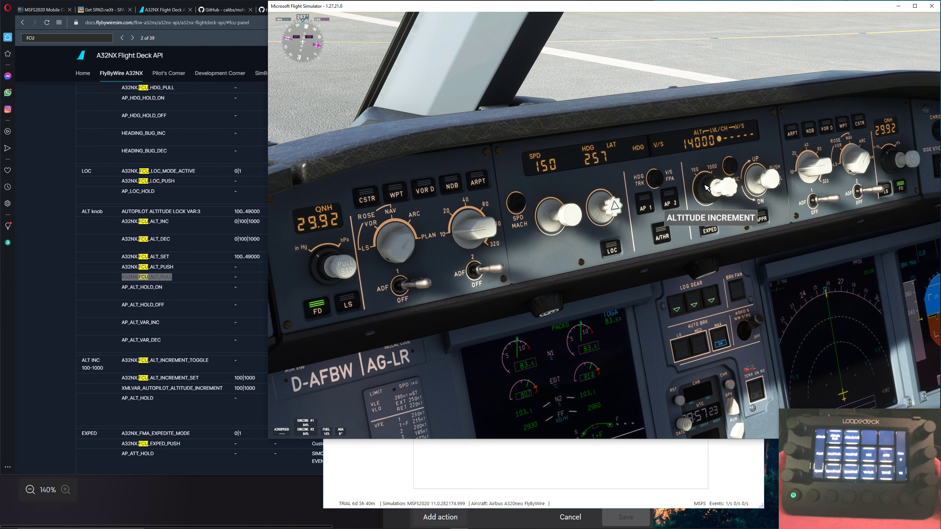
pyautogui.press('Escape')
pyautogui.click(378, 469)
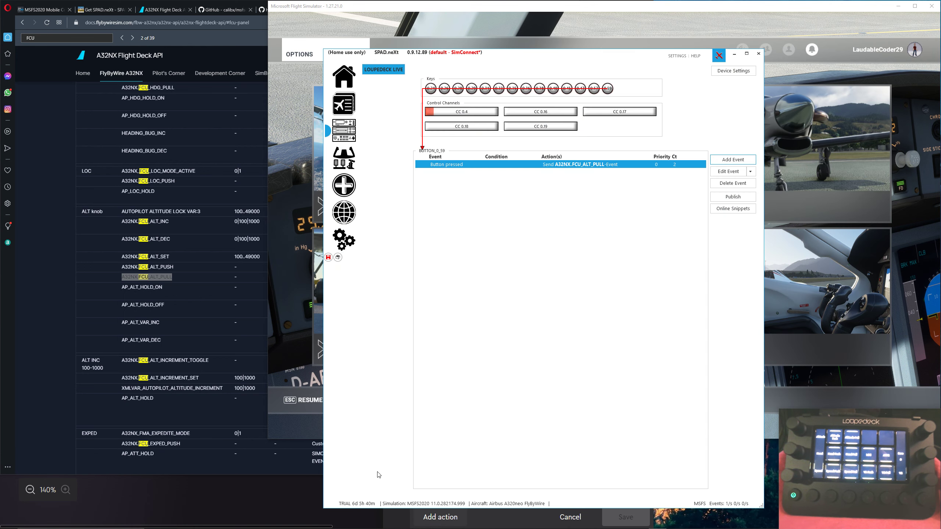
# Step: Switch to the Loupedeck software and start a new MIDI Action with the display name Altitude Increment
pyautogui.click(297, 526)
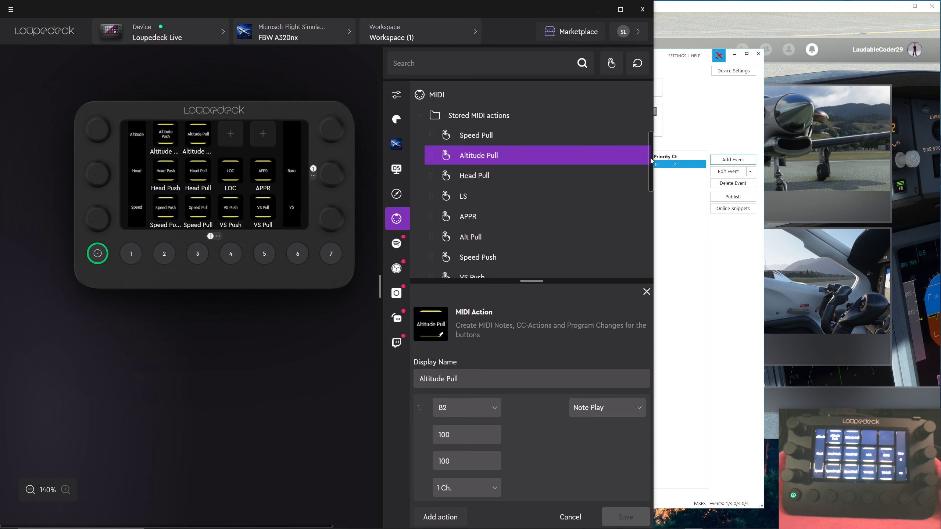
pyautogui.scroll(1, 651, 158)
pyautogui.scroll(3, 650, 159)
pyautogui.click(466, 120)
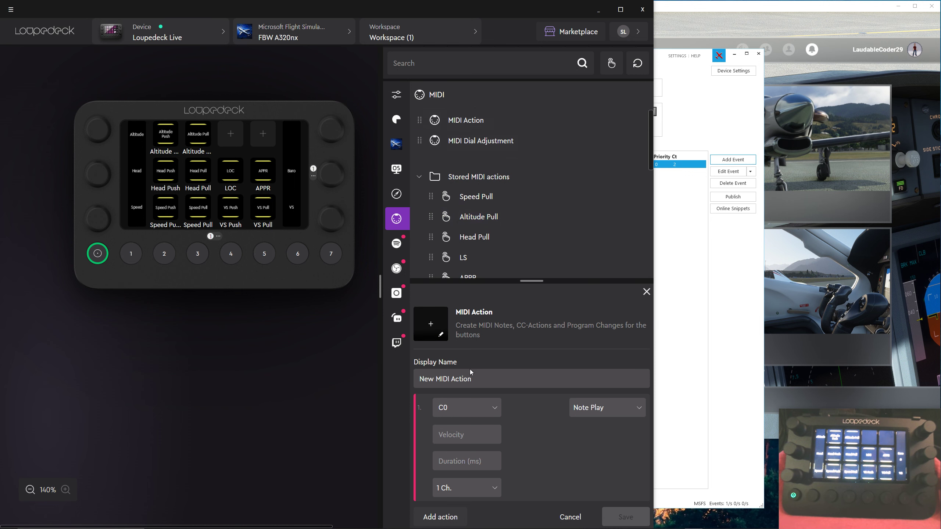
pyautogui.moveTo(473, 378); pyautogui.dragTo(391, 374)
pyautogui.write('Altitude Increment')
# Step: Set the note of the Altitude Increment action to C2
pyautogui.click(500, 412)
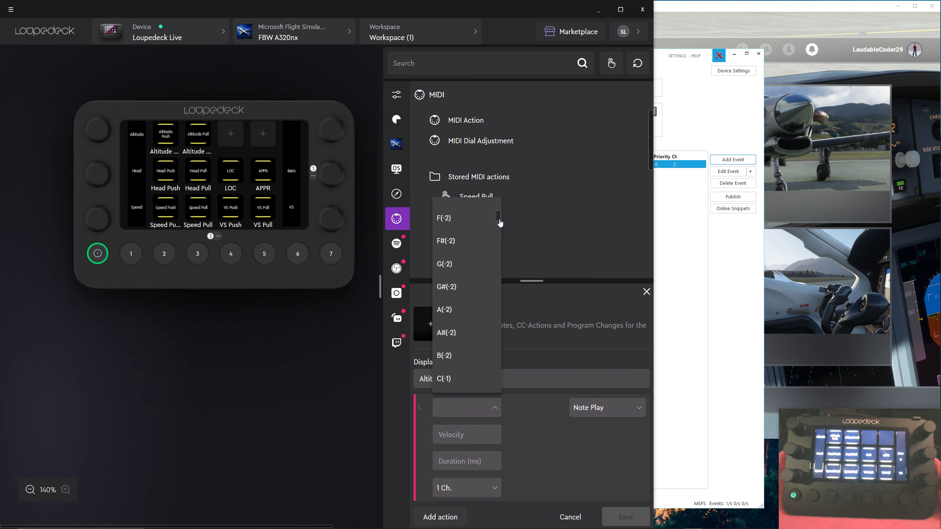
pyautogui.moveTo(500, 222); pyautogui.dragTo(499, 278)
pyautogui.click(461, 275)
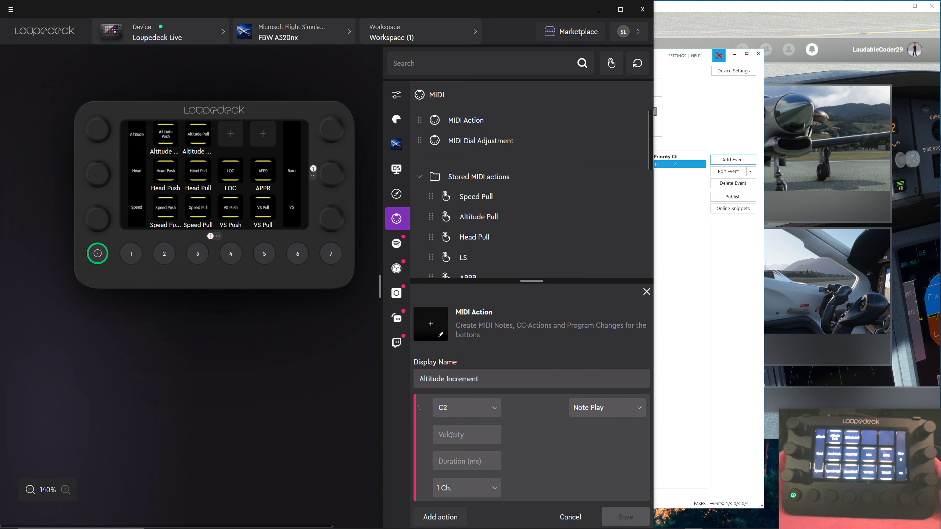
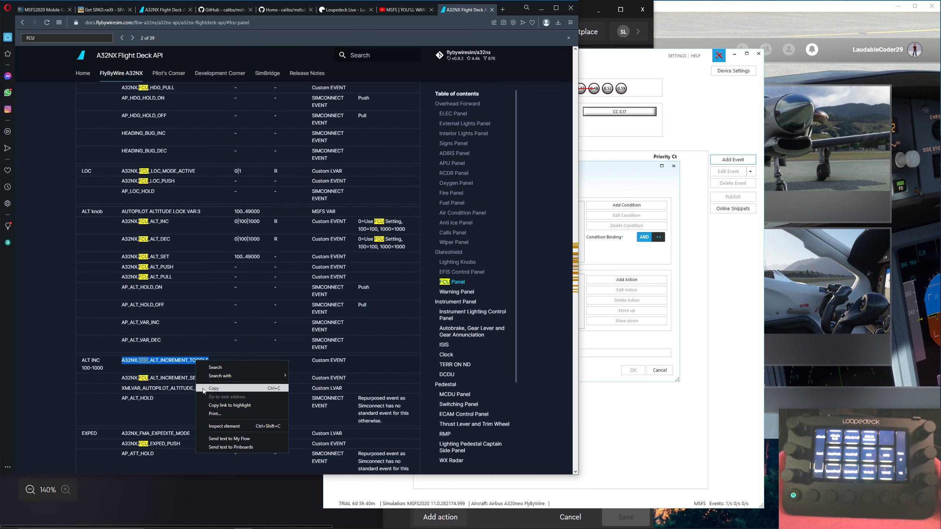
# Step: Copy A32NX.FCU_ALT_INCREMENT_TOGGLE and, in SPAD.neXt, make the BUTTON_0_48 event send it without a parameter value and with End Processing enabled
pyautogui.click(203, 389)
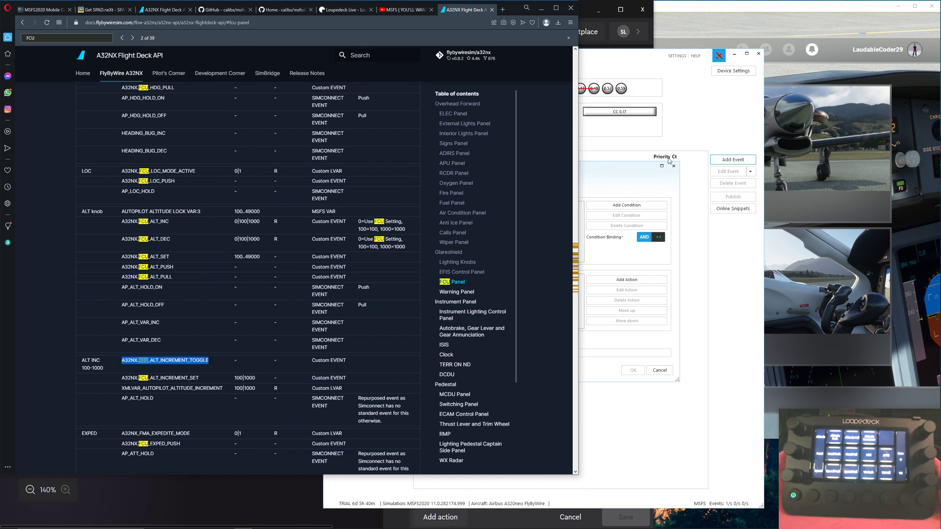
pyautogui.click(614, 174)
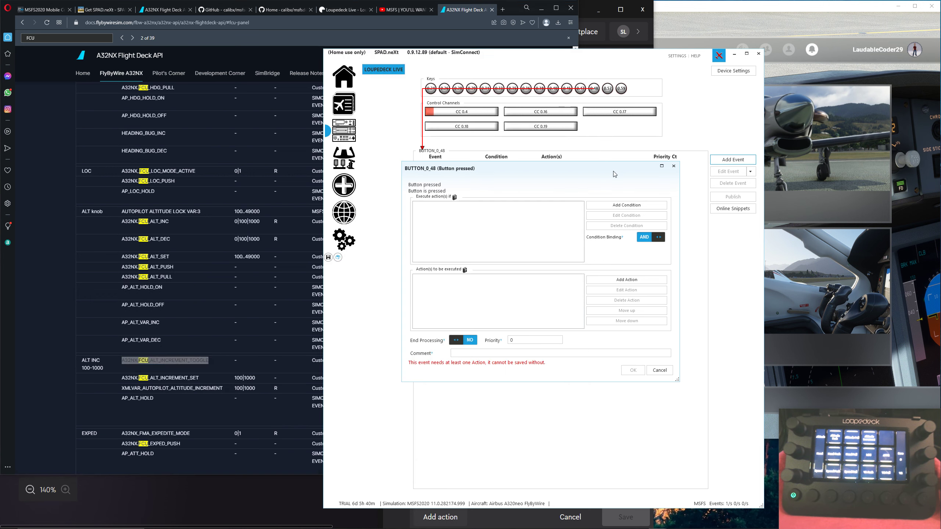
pyautogui.click(616, 280)
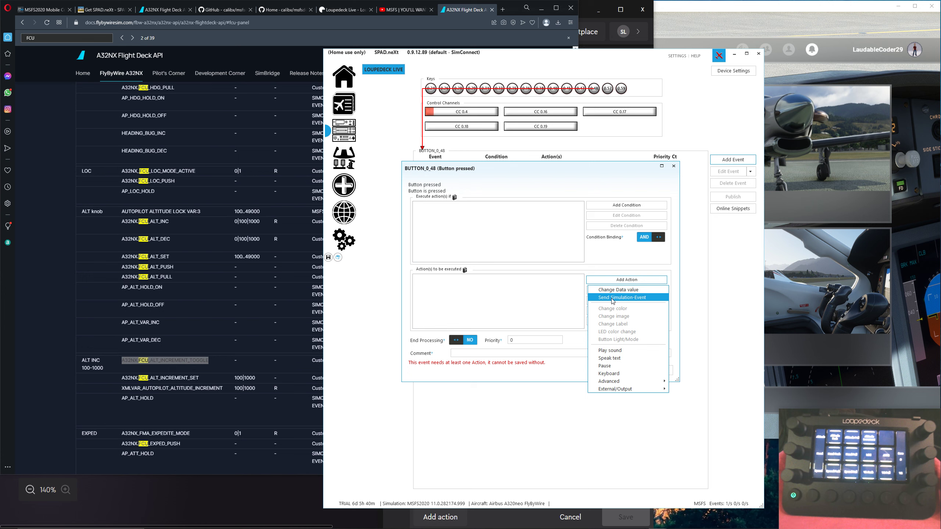
pyautogui.click(613, 299)
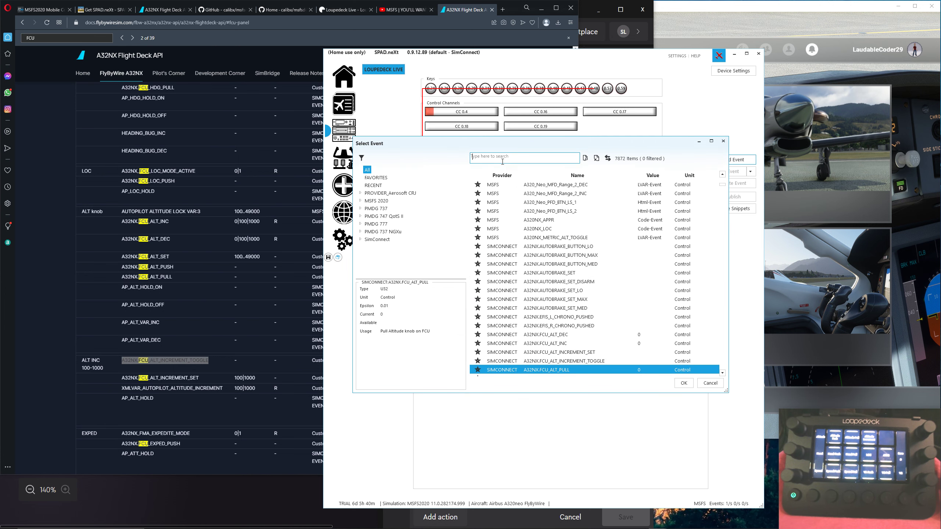
pyautogui.click(501, 162)
pyautogui.hotkey('ctrl', 'v')
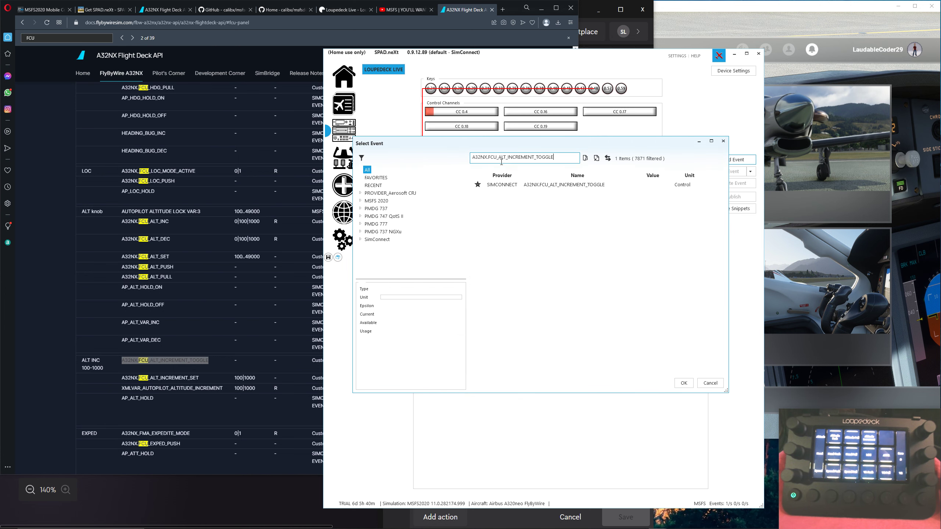
pyautogui.click(551, 186)
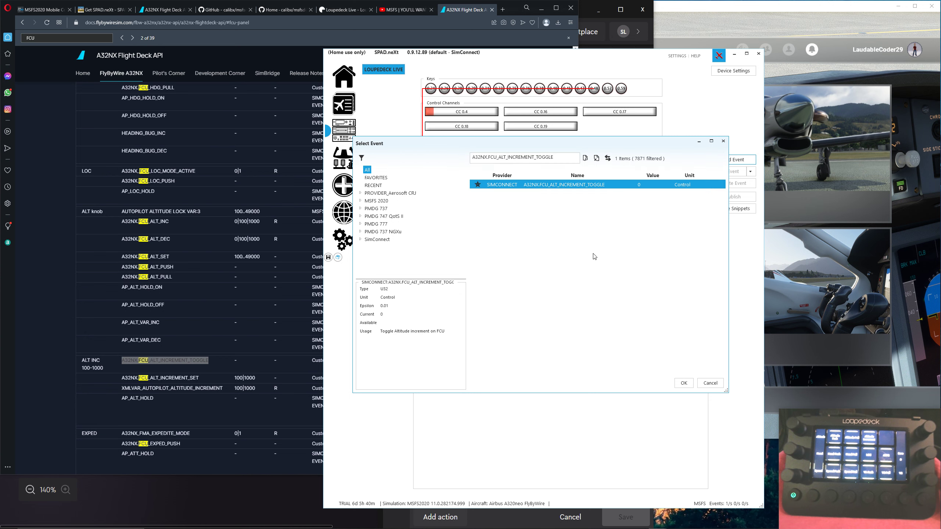
pyautogui.click(684, 383)
pyautogui.click(577, 328)
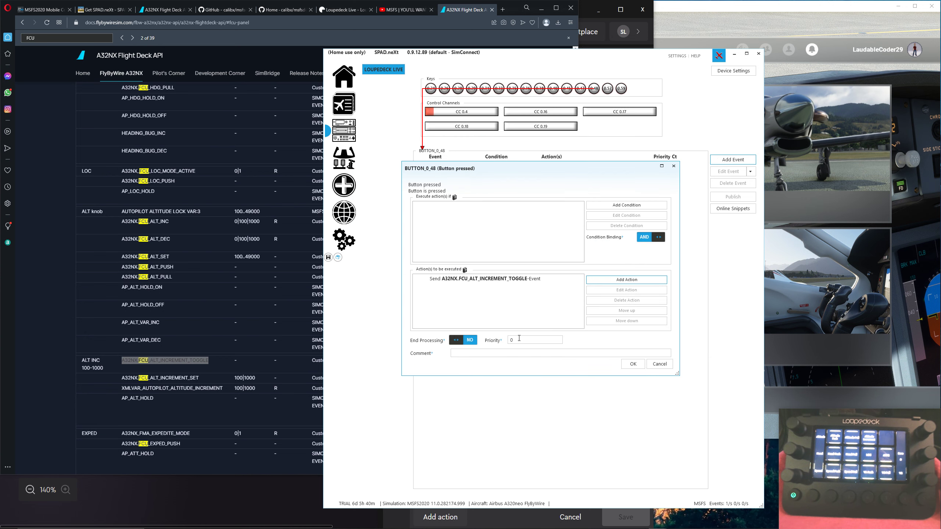
pyautogui.click(466, 340)
pyautogui.click(631, 365)
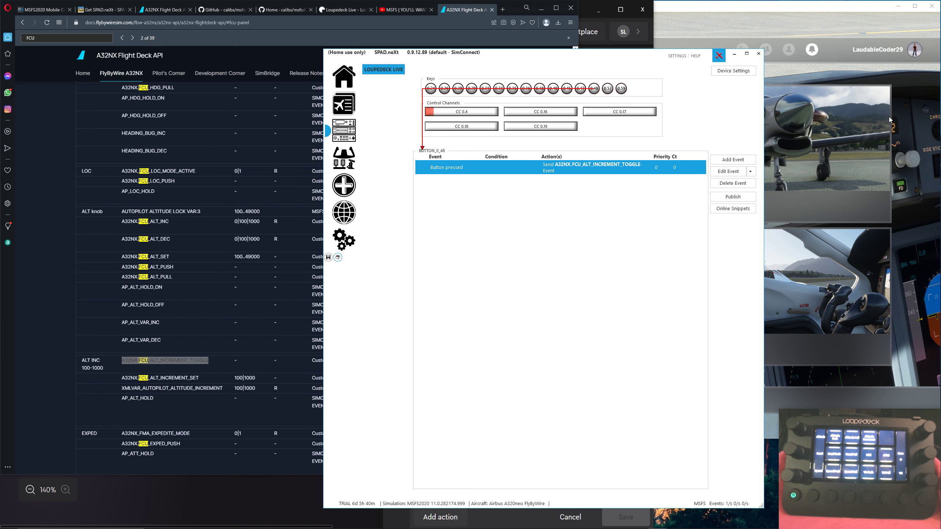
# Step: Resume the flight in Microsoft Flight Simulator to test the altitude increment toggle on the FCU, and pause it again
pyautogui.click(803, 19)
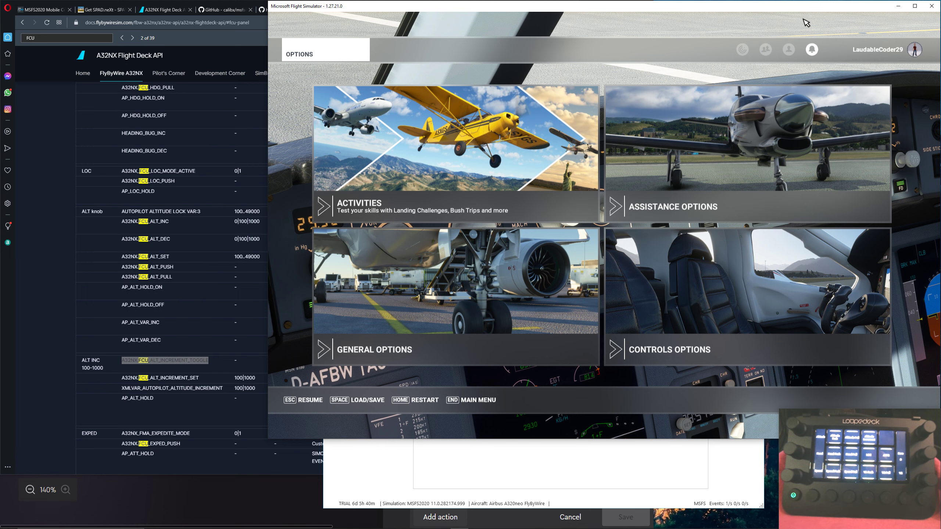
pyautogui.press('Escape')
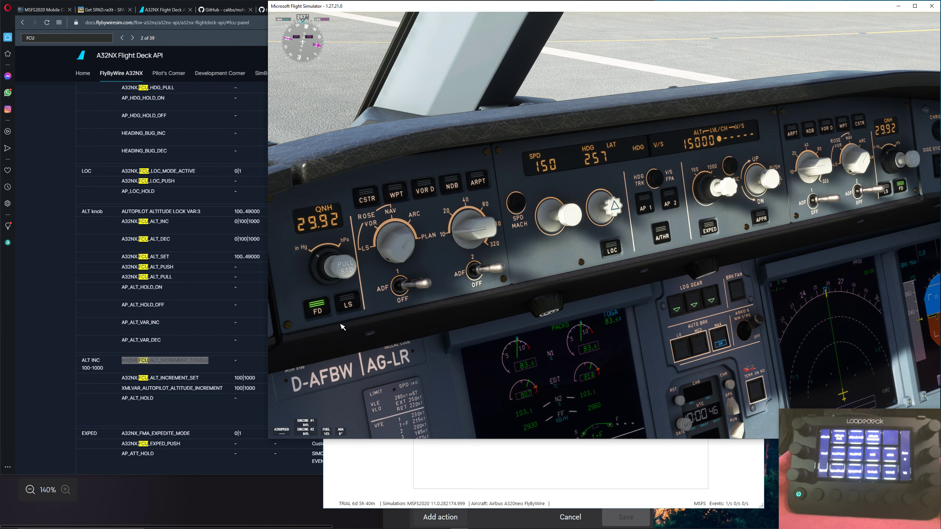
pyautogui.press('Escape')
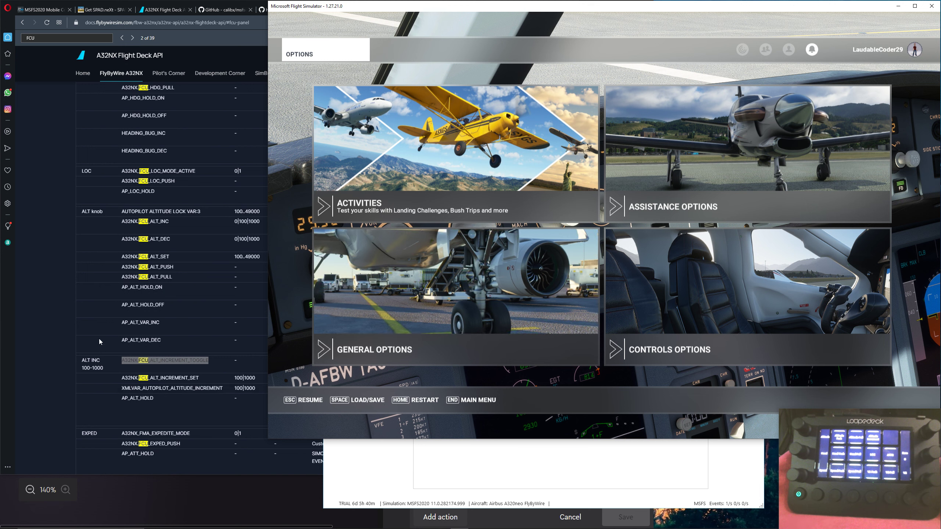
# Step: Switch to the Notepad notes and review the Custom Events and Custom Values (Variables) entries
pyautogui.click(43, 309)
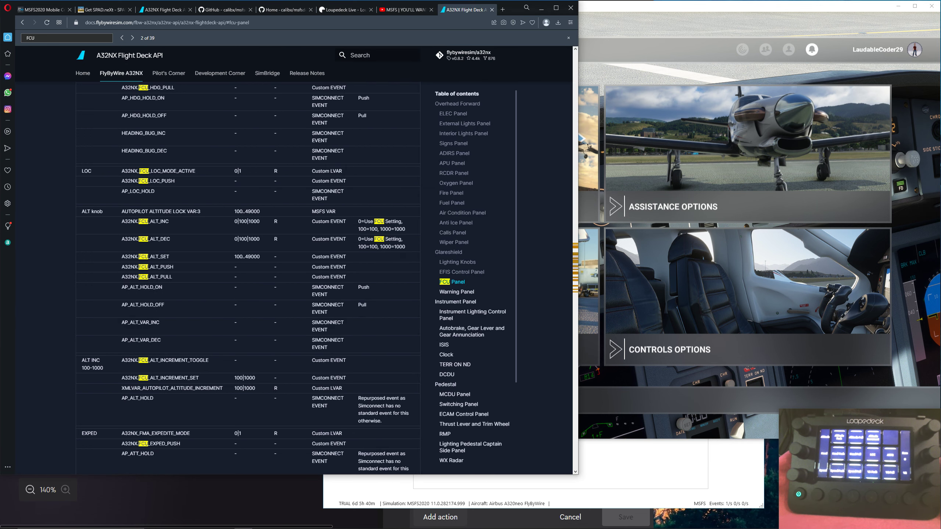
pyautogui.hotkey('alt', 'Tab')
pyautogui.moveTo(156, 132); pyautogui.dragTo(600, 130)
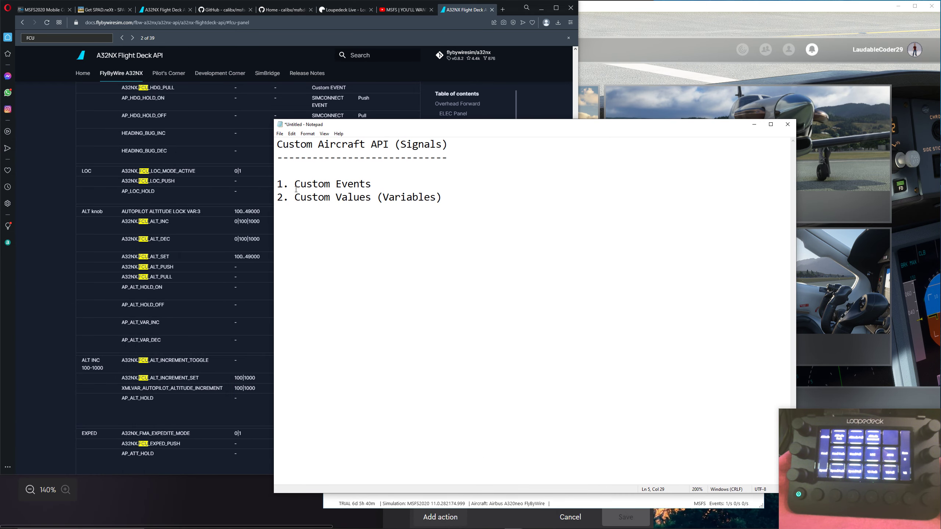
pyautogui.moveTo(292, 184); pyautogui.dragTo(372, 183)
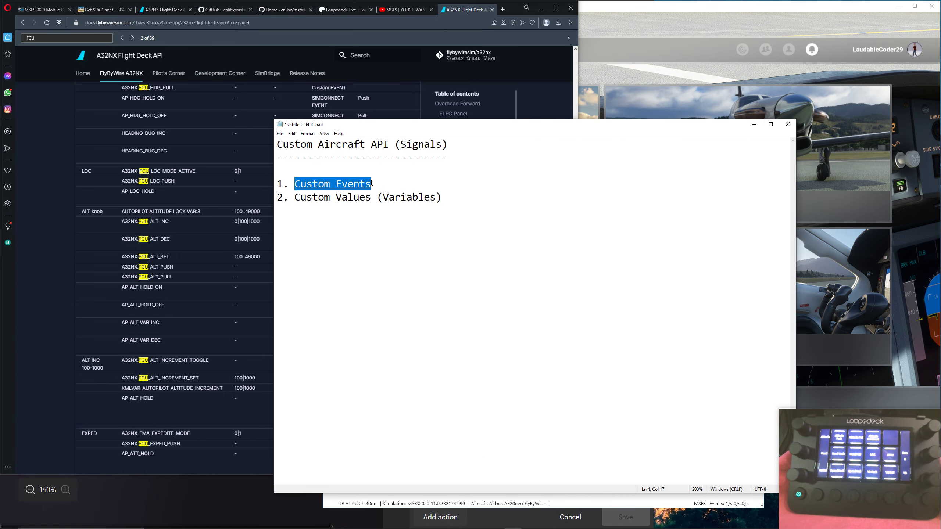
pyautogui.click(336, 212)
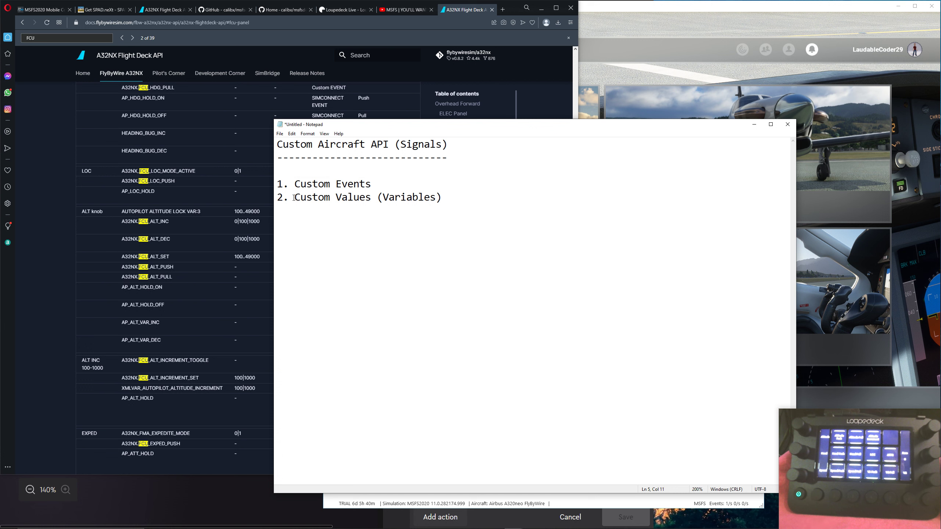
pyautogui.moveTo(294, 198); pyautogui.dragTo(443, 197)
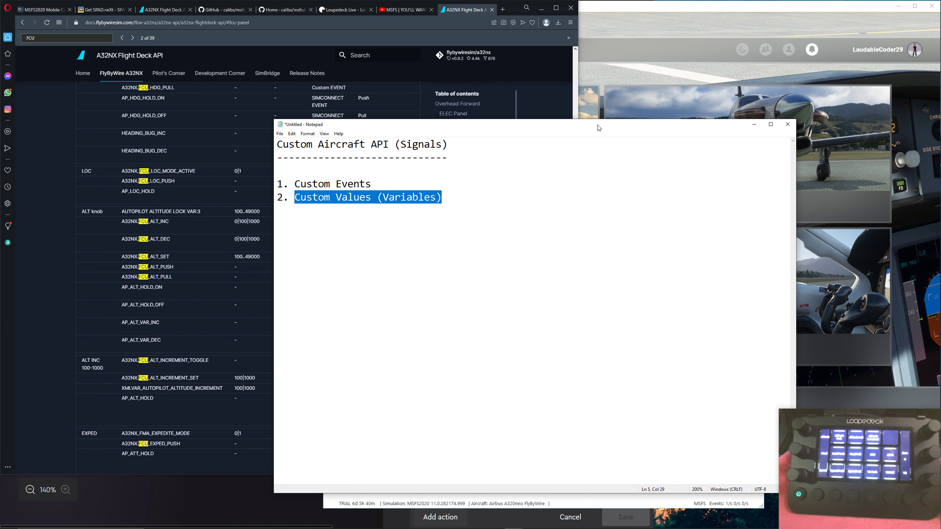
pyautogui.press('super+Down')
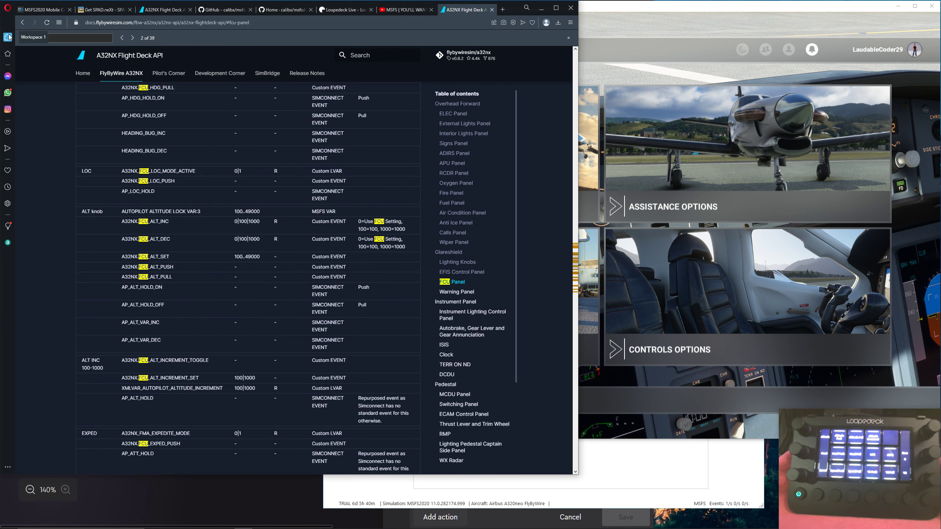
# Step: Search the A32NX Flight Deck API page for LS_ and examine the LS Capt. variable's name and type under EFIS Control Panel
pyautogui.write('LS_')
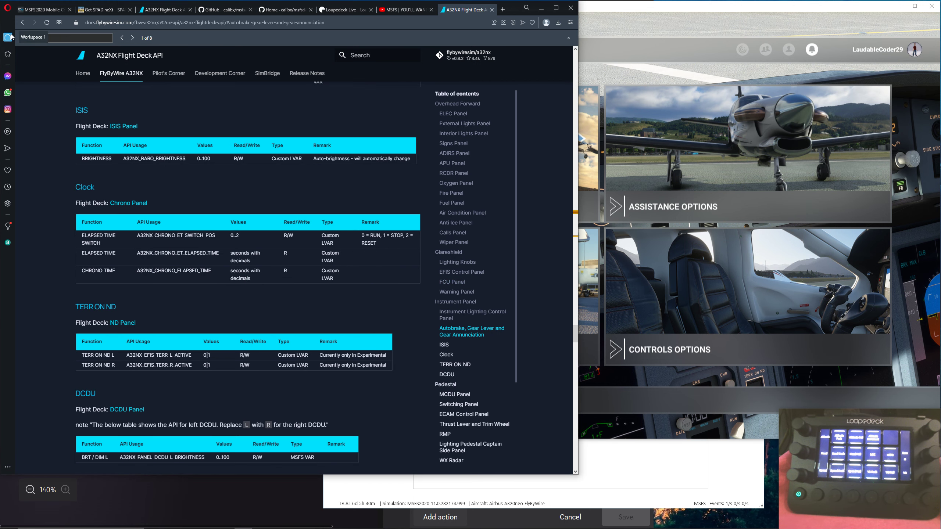
pyautogui.click(133, 38)
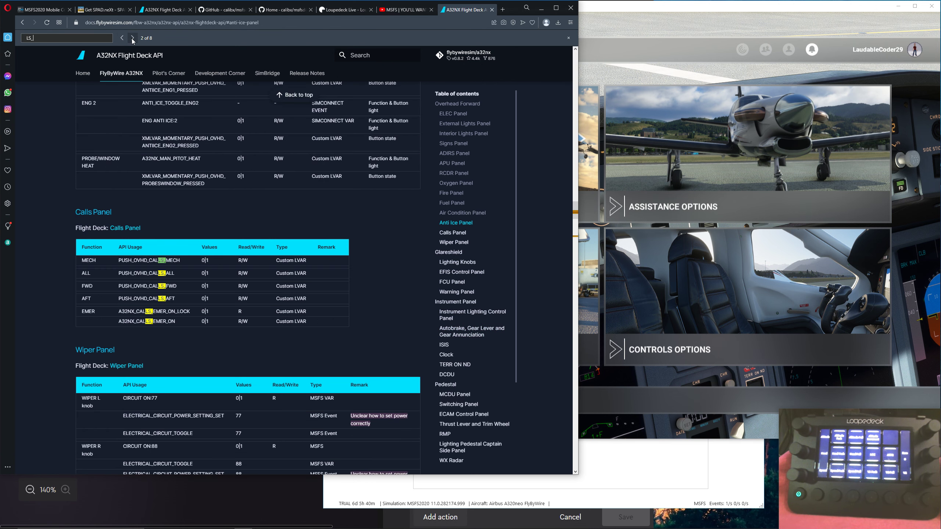
pyautogui.click(132, 37)
pyautogui.click(132, 38)
pyautogui.click(132, 38)
pyautogui.click(133, 38)
pyautogui.click(132, 38)
pyautogui.click(133, 38)
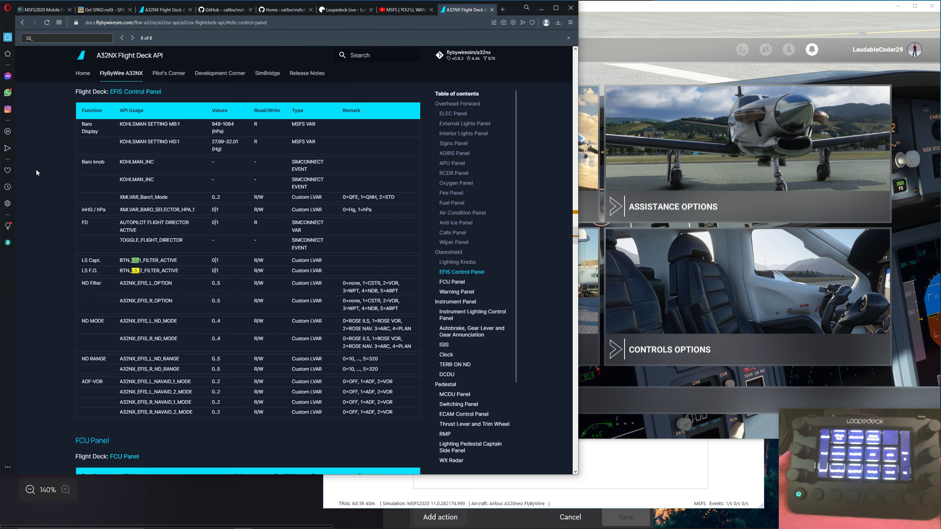
pyautogui.scroll(2, 37, 168)
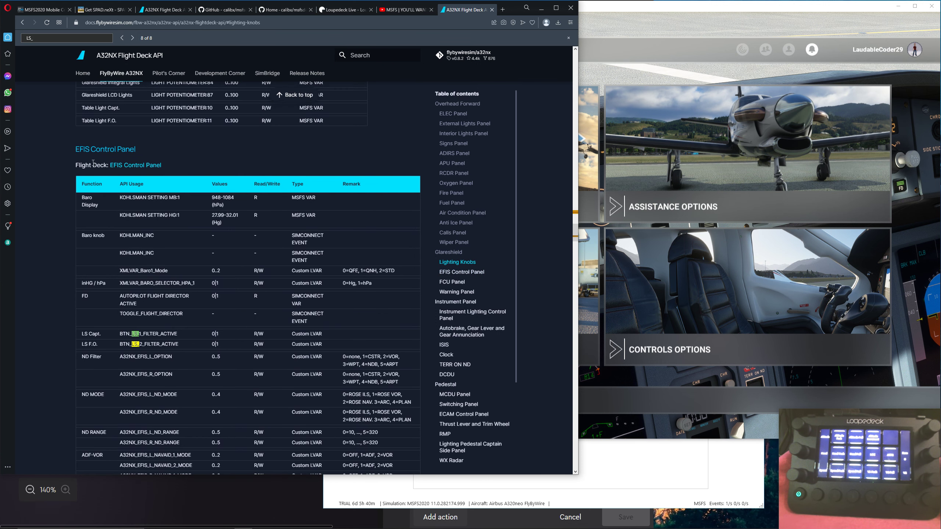
pyautogui.scroll(-2, 31, 222)
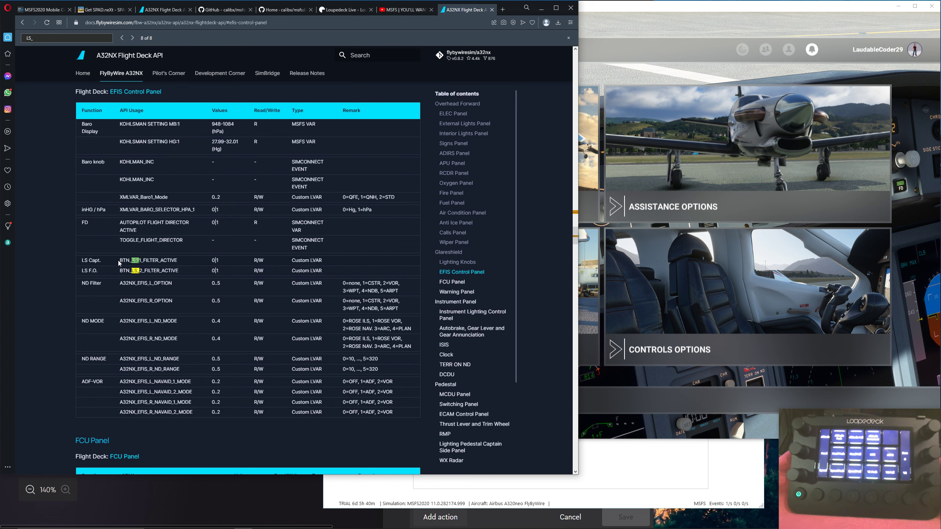
pyautogui.moveTo(119, 262); pyautogui.dragTo(180, 265)
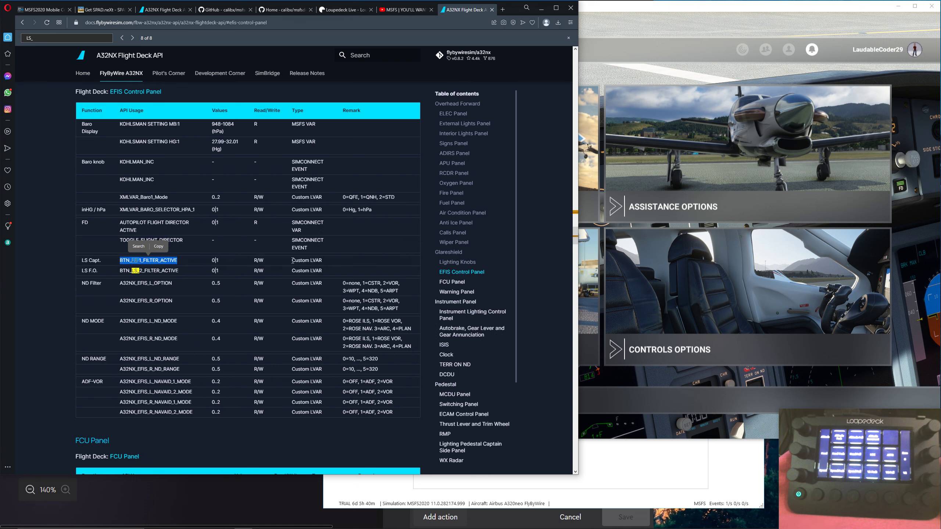
pyautogui.moveTo(292, 260); pyautogui.dragTo(322, 262)
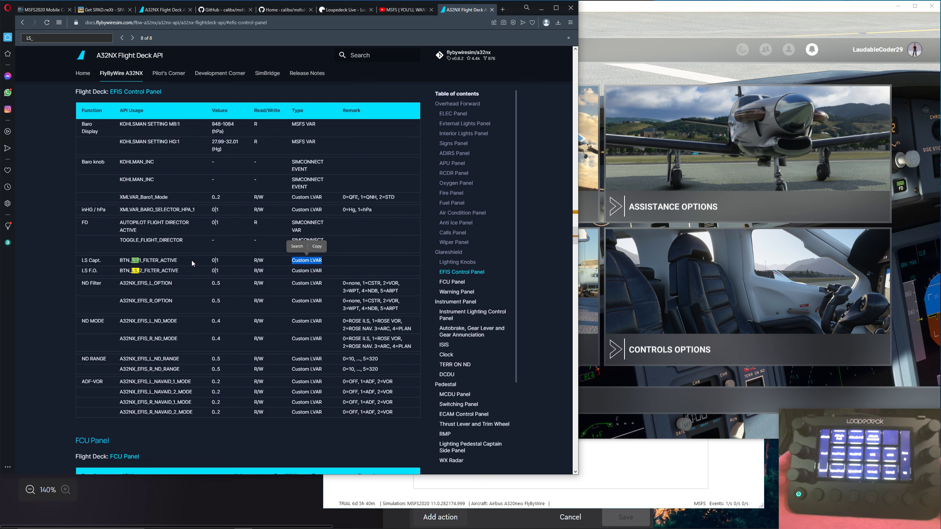
# Step: Switch to the Loupedeck software and start a new MIDI Action with the display name Capt LS
pyautogui.click(231, 498)
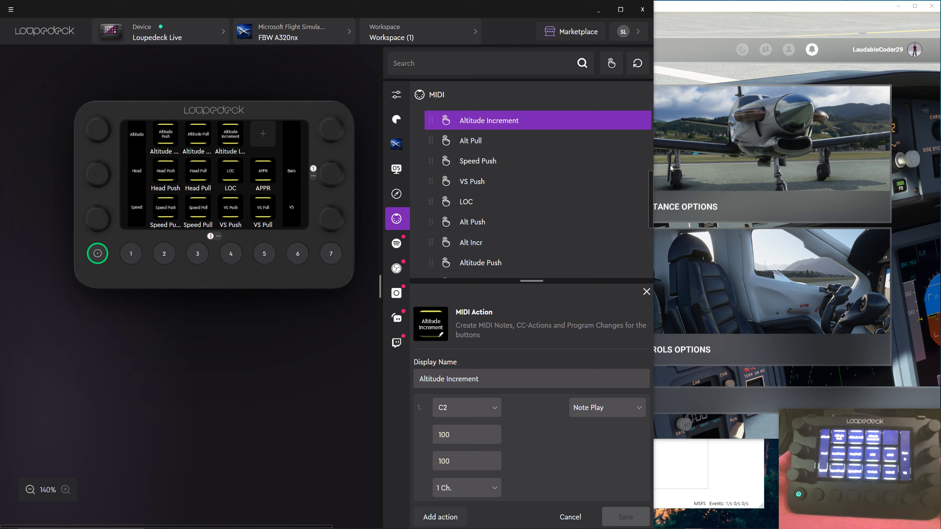
pyautogui.scroll(5, 653, 198)
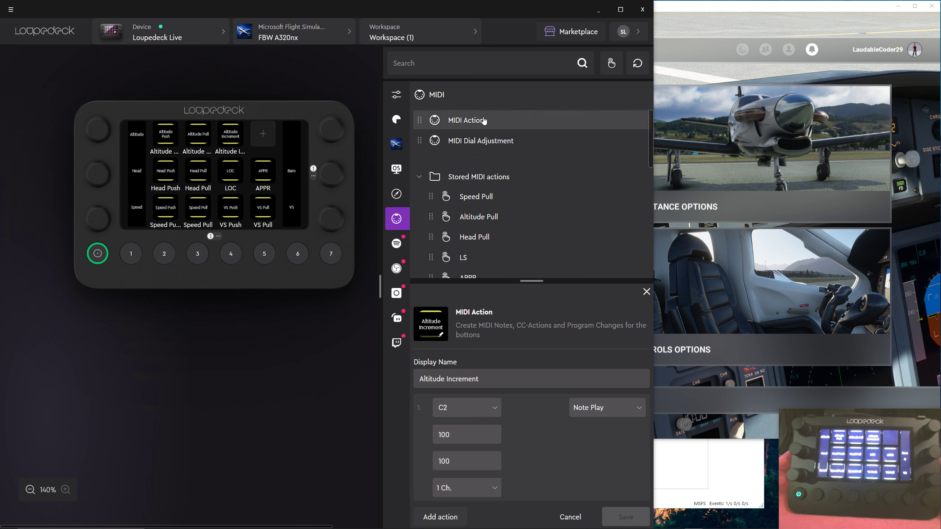
pyautogui.click(491, 119)
pyautogui.moveTo(471, 379); pyautogui.dragTo(418, 377)
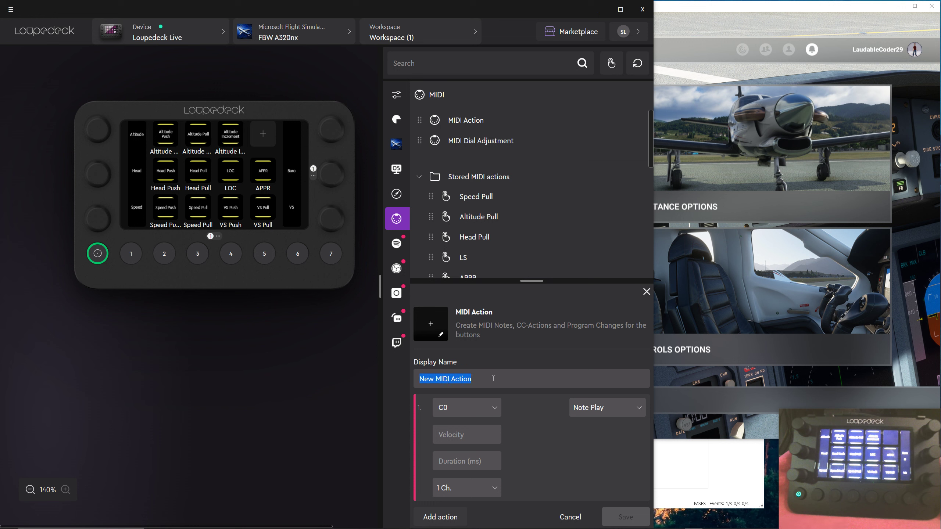
pyautogui.write('Capt LS')
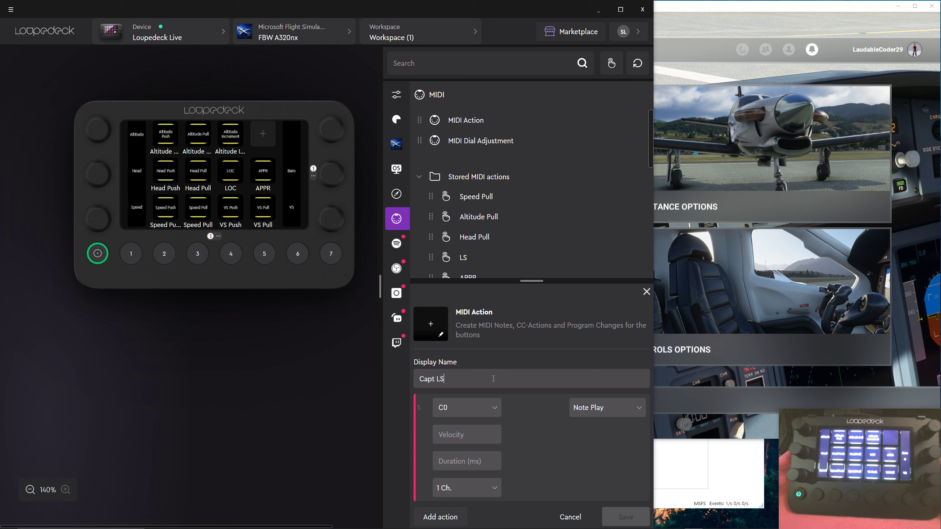
# Step: Save the Capt LS action with note D2, velocity 100 and duration 100 ms, and assign it to the empty touch button
pyautogui.click(494, 408)
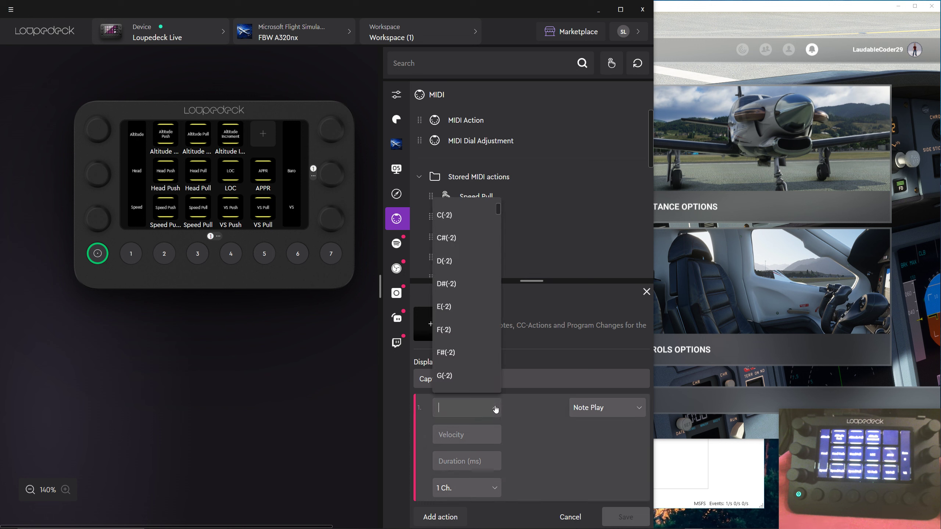
pyautogui.scroll(-5, 495, 271)
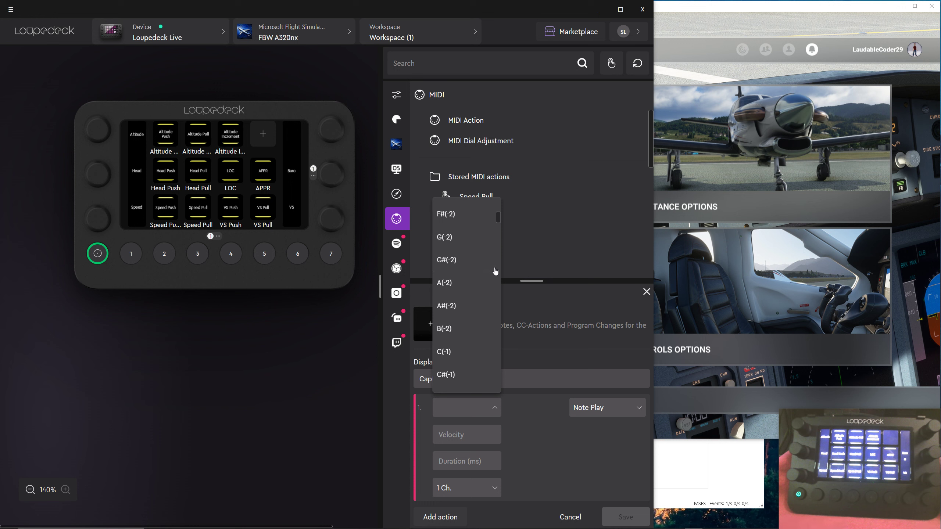
pyautogui.scroll(-5, 496, 272)
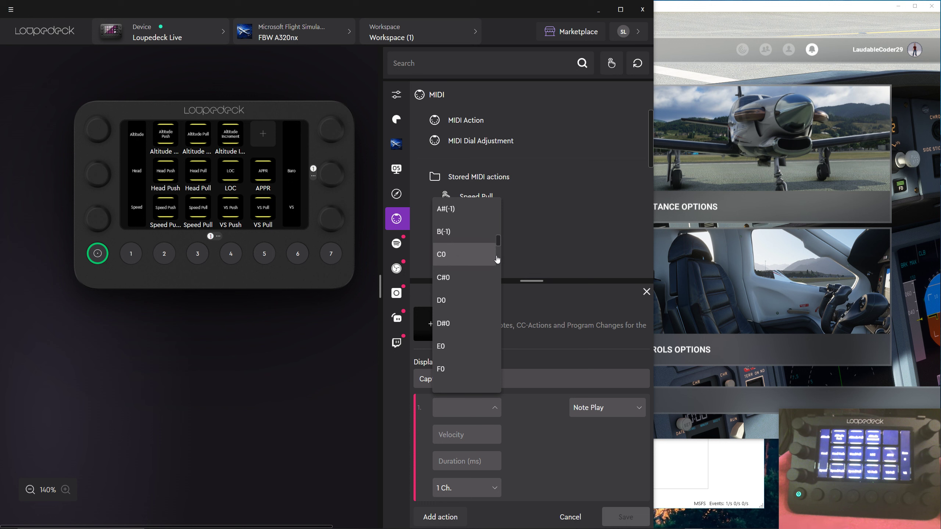
pyautogui.moveTo(499, 252); pyautogui.dragTo(502, 283)
pyautogui.click(471, 300)
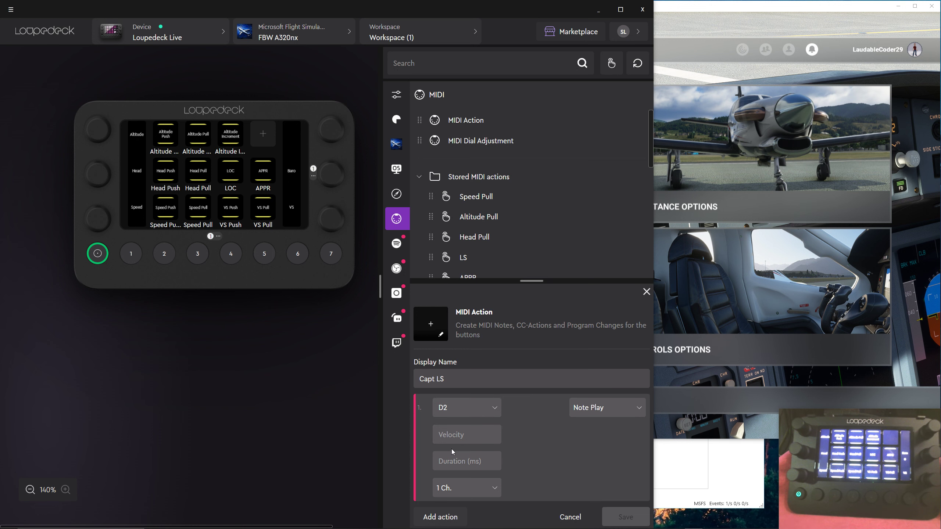
pyautogui.click(455, 436)
pyautogui.write('100100')
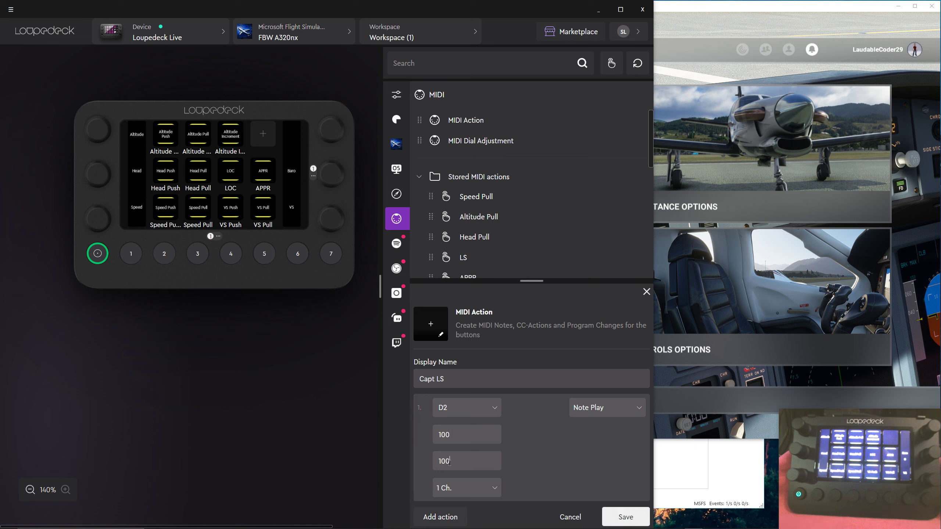
pyautogui.click(622, 517)
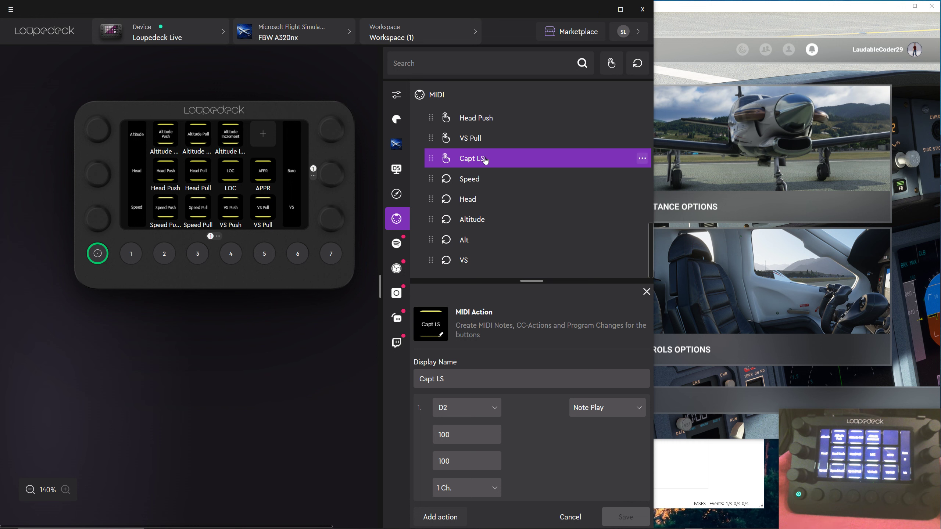
pyautogui.moveTo(483, 159); pyautogui.dragTo(263, 140)
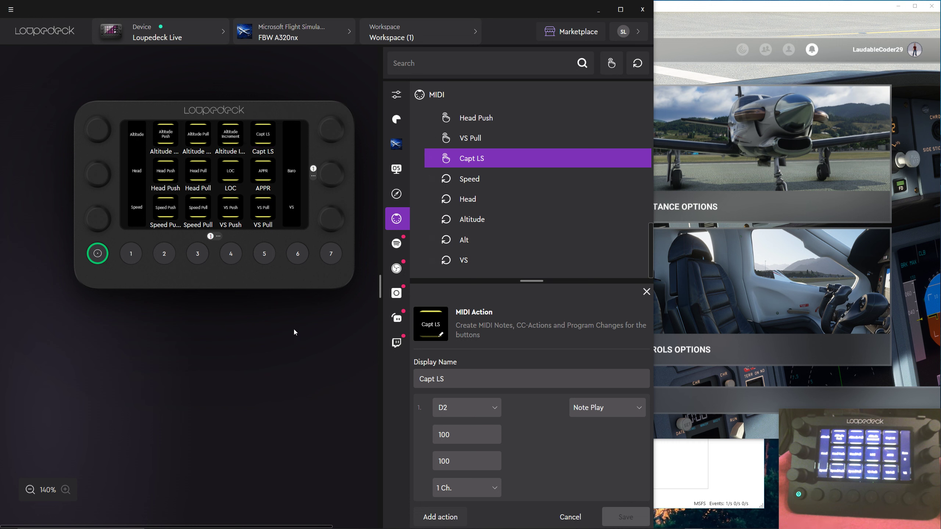
# Step: Bring up BUTTON_0_50 in SPAD.neXt, and copy BTN_LS_1_FILTER_ACTIVE from the Flight Deck API page in the browser
pyautogui.click(718, 486)
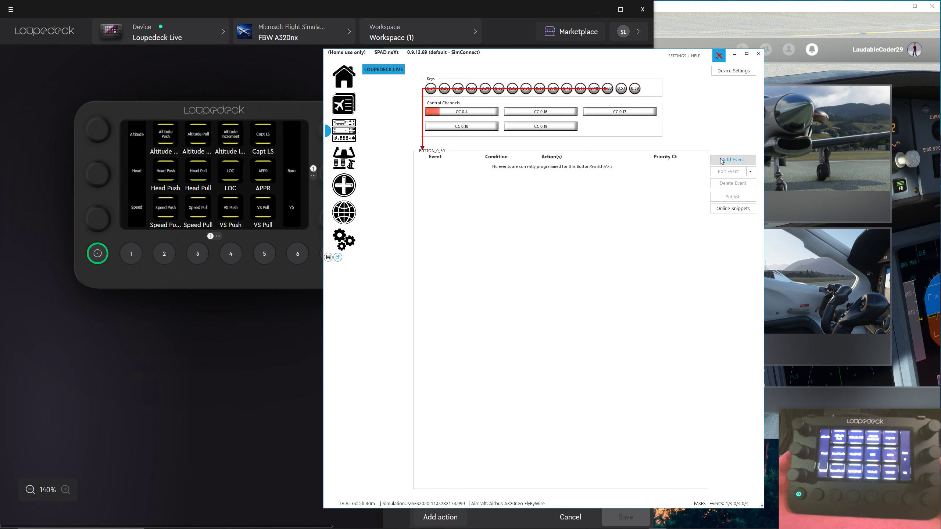
pyautogui.moveTo(222, 528)
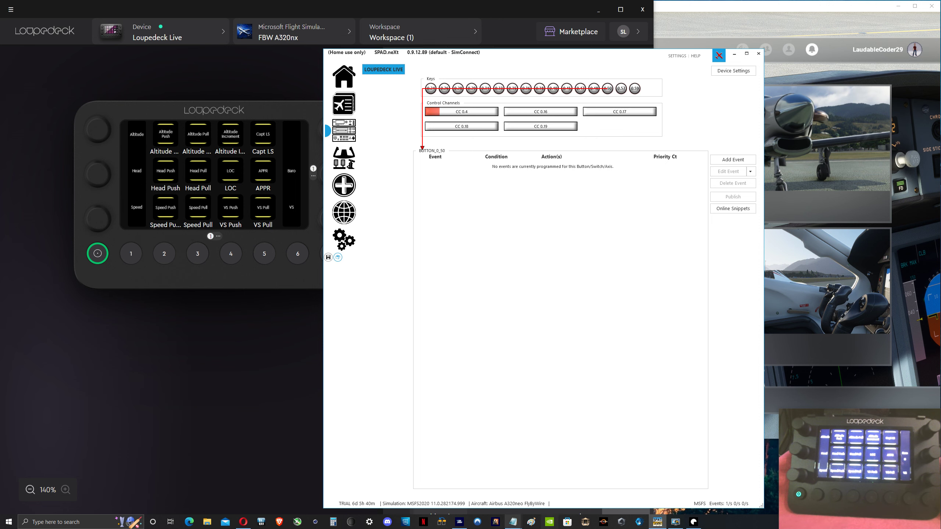
pyautogui.click(243, 522)
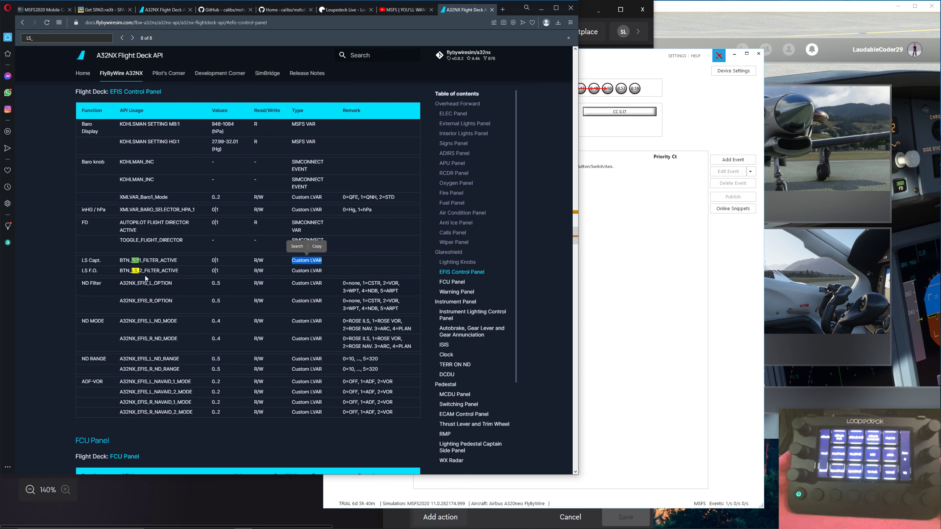
pyautogui.moveTo(118, 260); pyautogui.dragTo(179, 264)
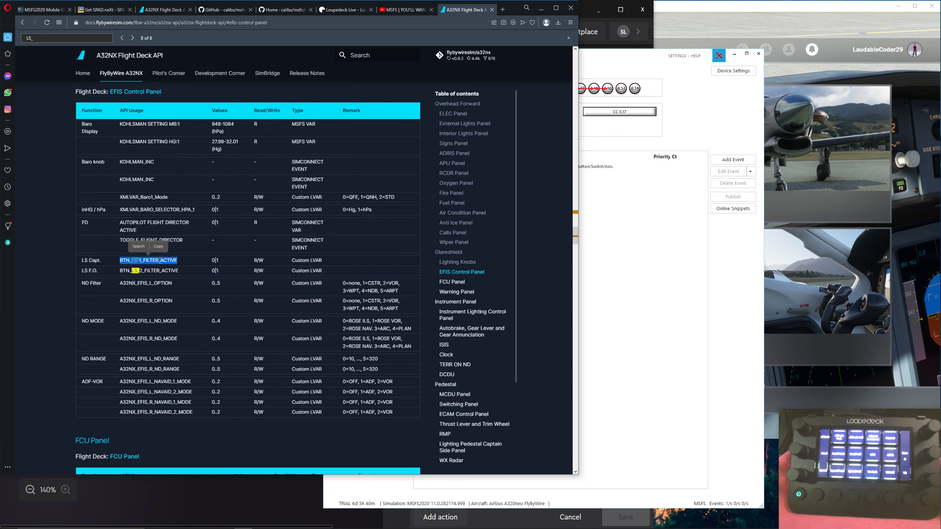
pyautogui.rightClick(160, 261)
pyautogui.click(170, 289)
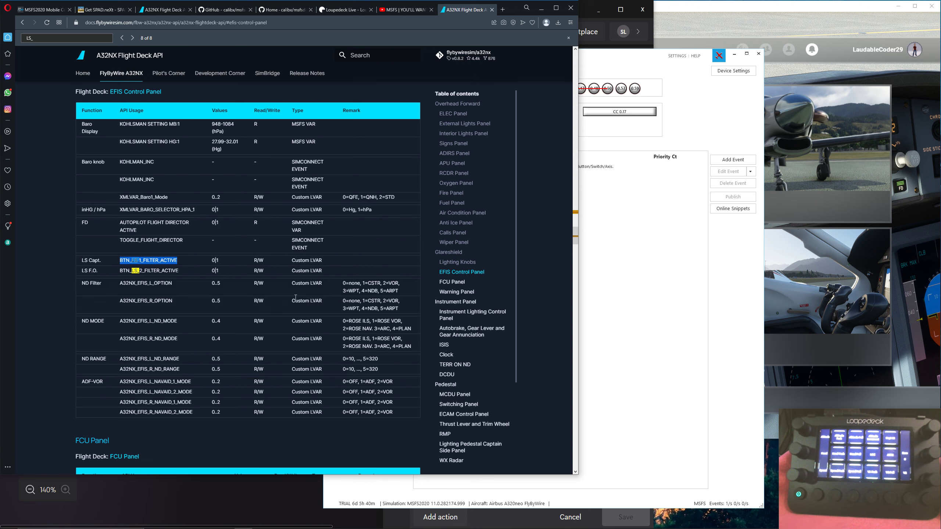
# Step: Switch to SPAD.neXt, look up the BTN_LS_1_FILTER_ACTIVE LVAR through a new Button pressed event for BUTTON_0_50, and discard that event
pyautogui.click(629, 229)
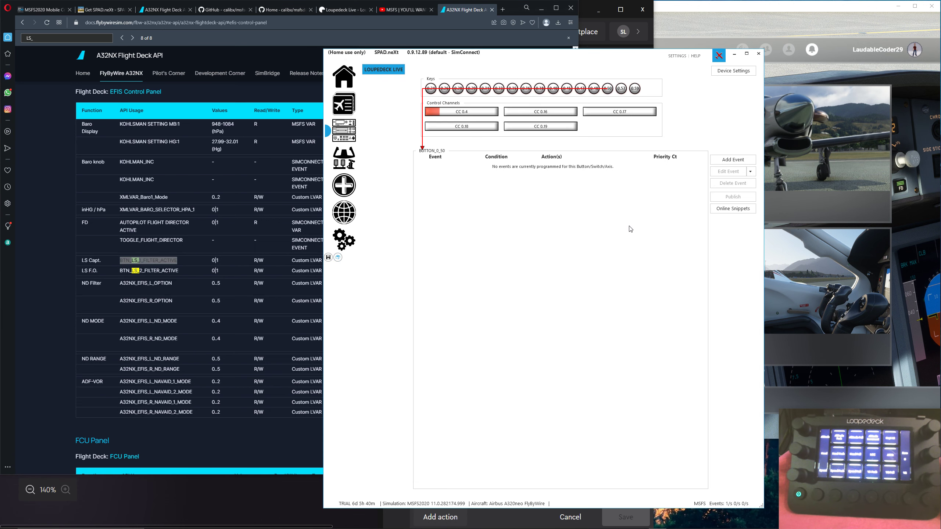
pyautogui.click(732, 161)
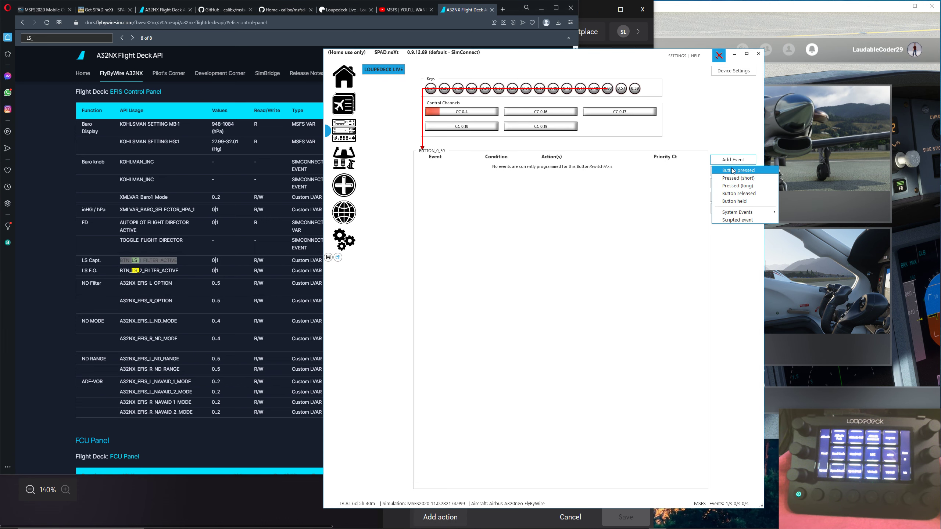
pyautogui.click(732, 171)
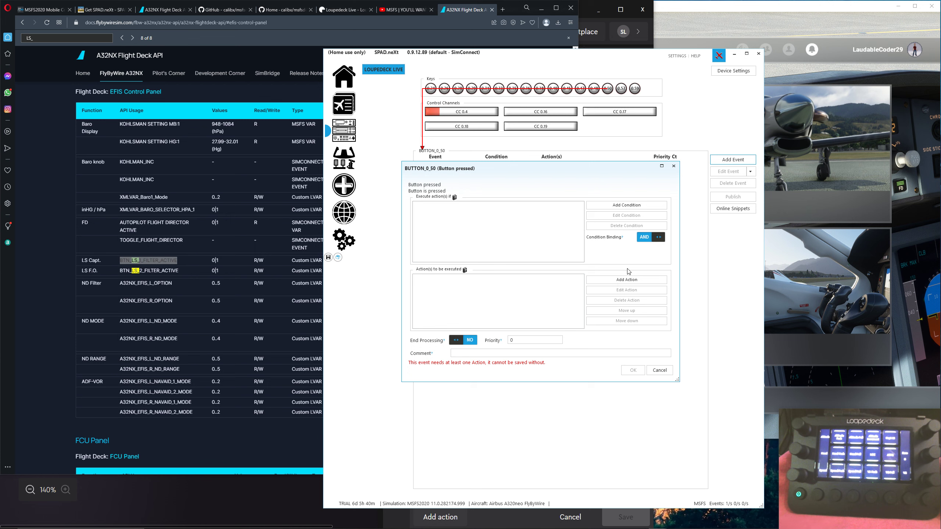
pyautogui.click(619, 280)
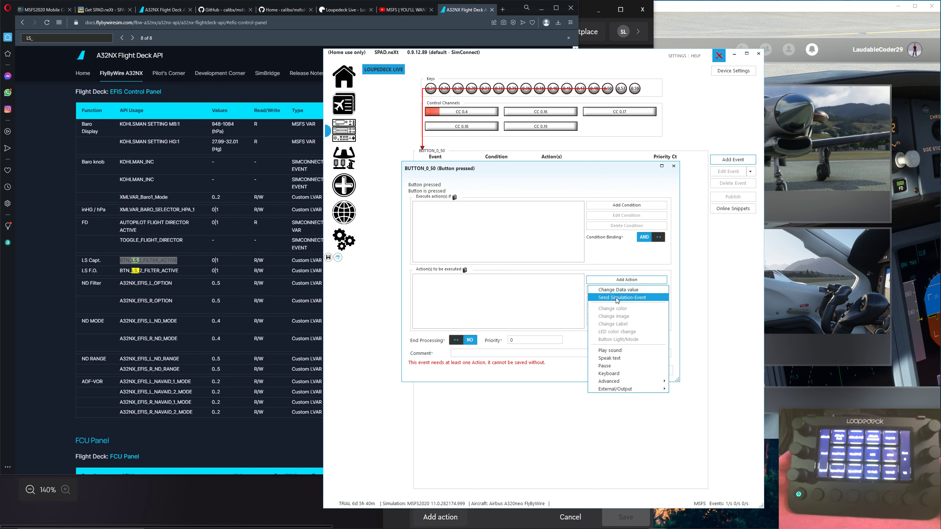
pyautogui.click(620, 290)
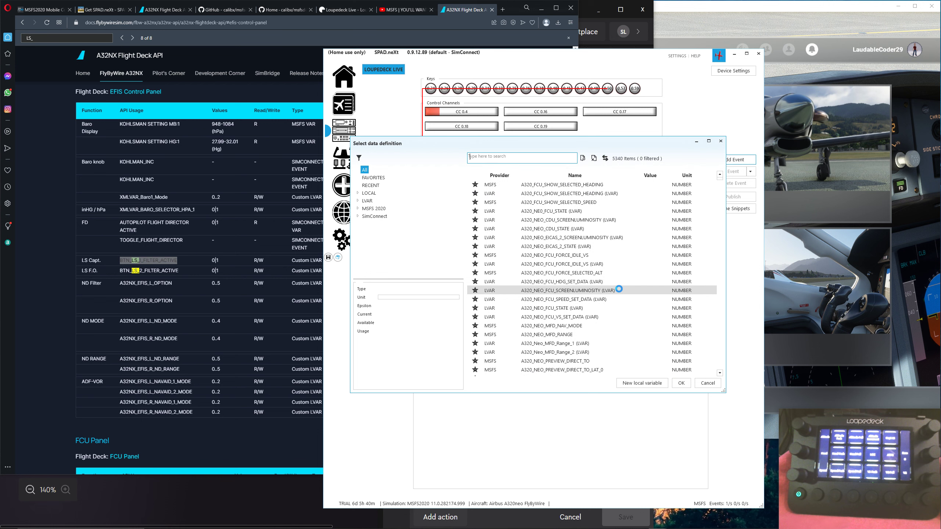
pyautogui.rightClick(483, 159)
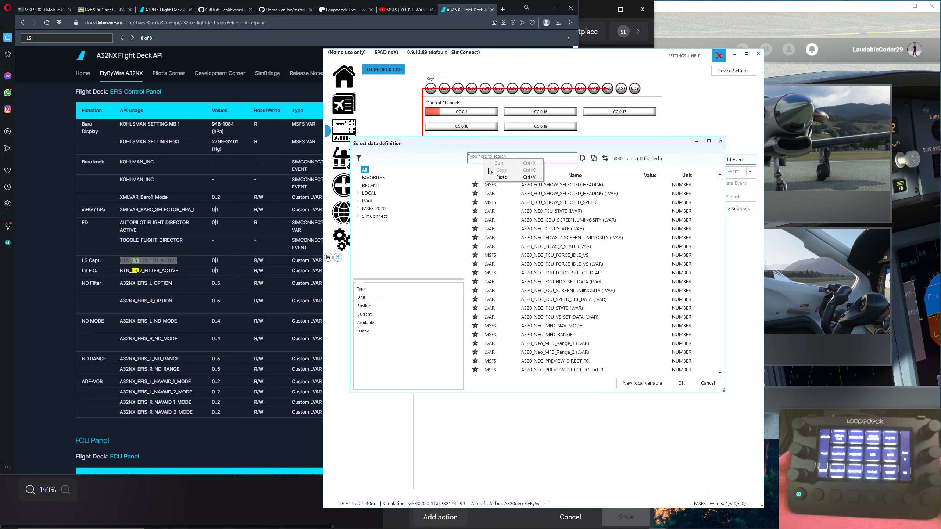
pyautogui.click(501, 177)
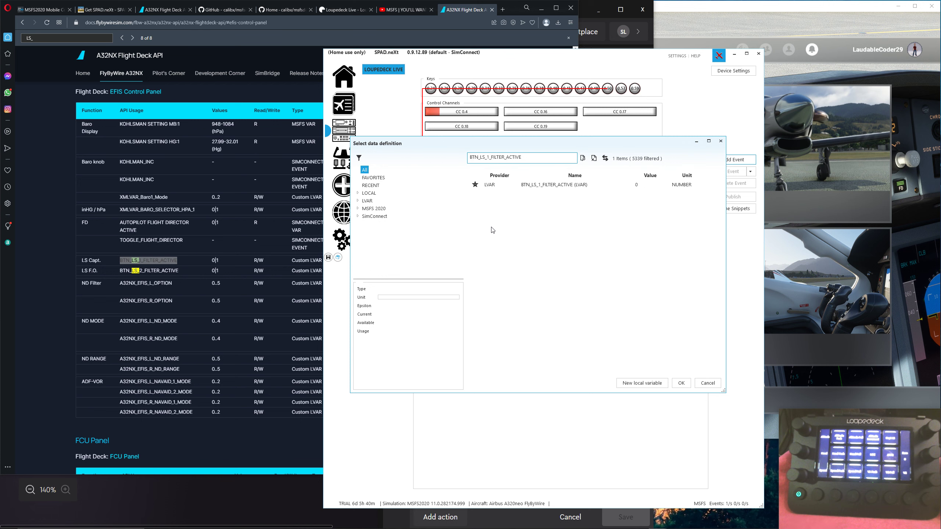
pyautogui.click(544, 187)
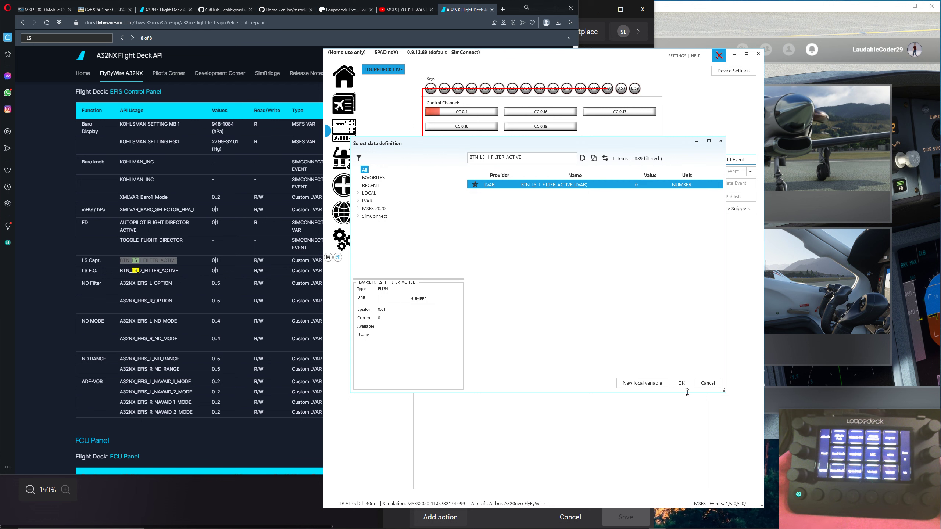
pyautogui.click(707, 383)
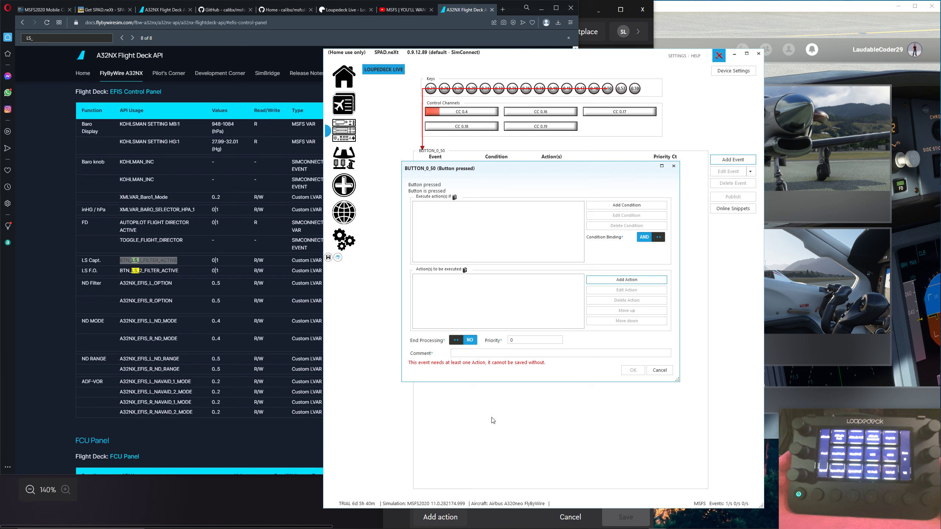
pyautogui.click(660, 371)
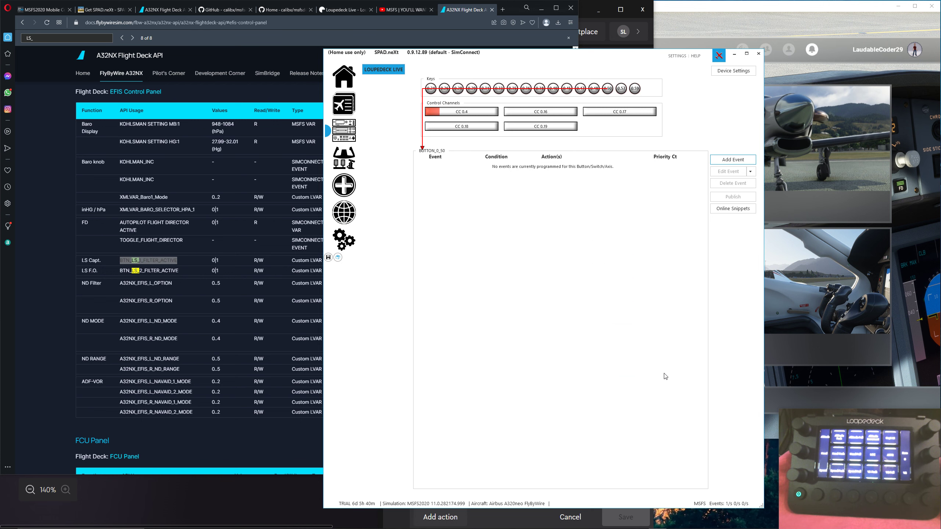
pyautogui.click(339, 235)
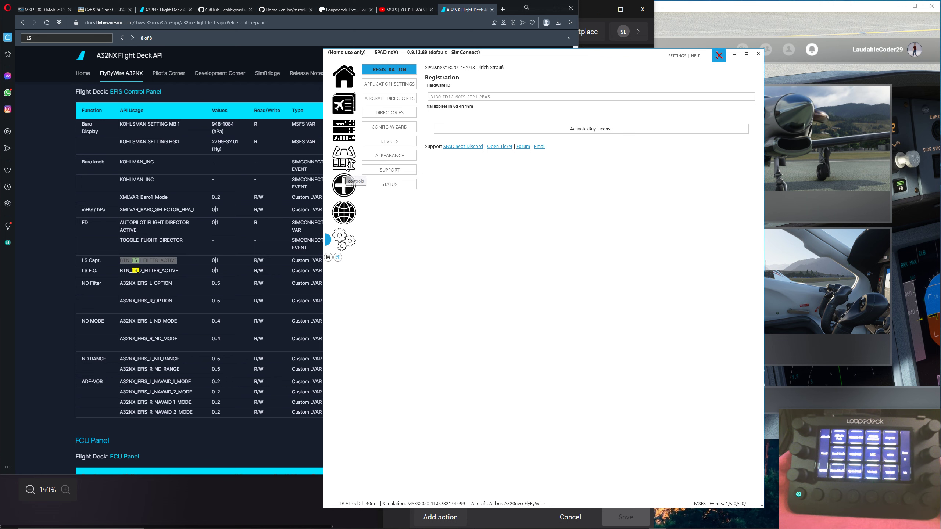
pyautogui.click(344, 131)
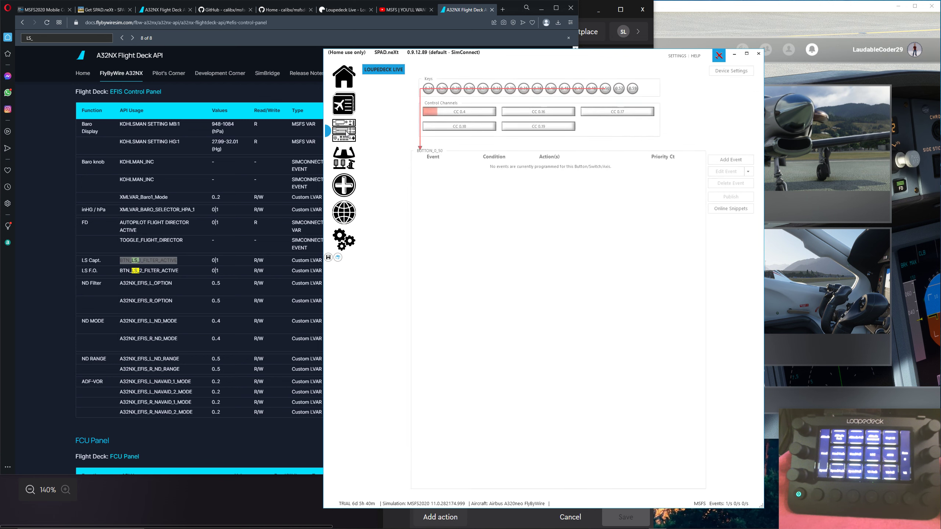
pyautogui.click(344, 105)
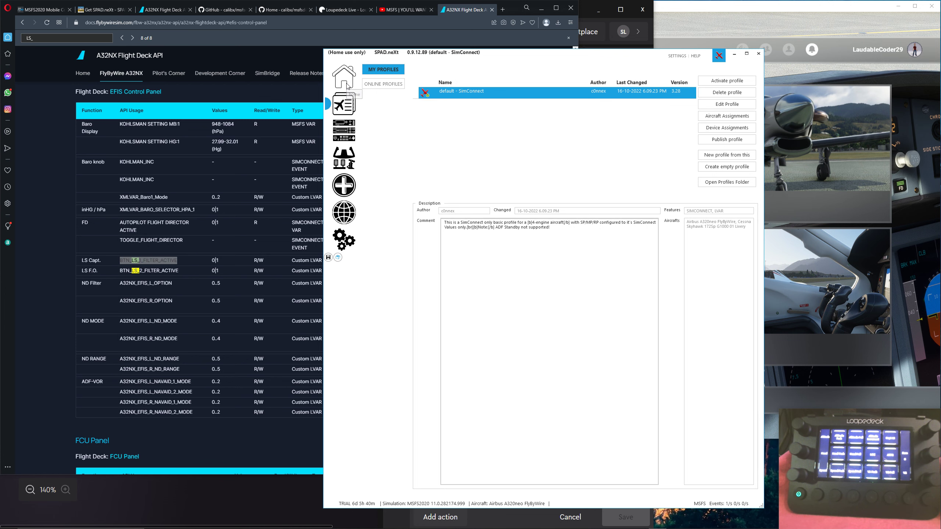
pyautogui.click(347, 86)
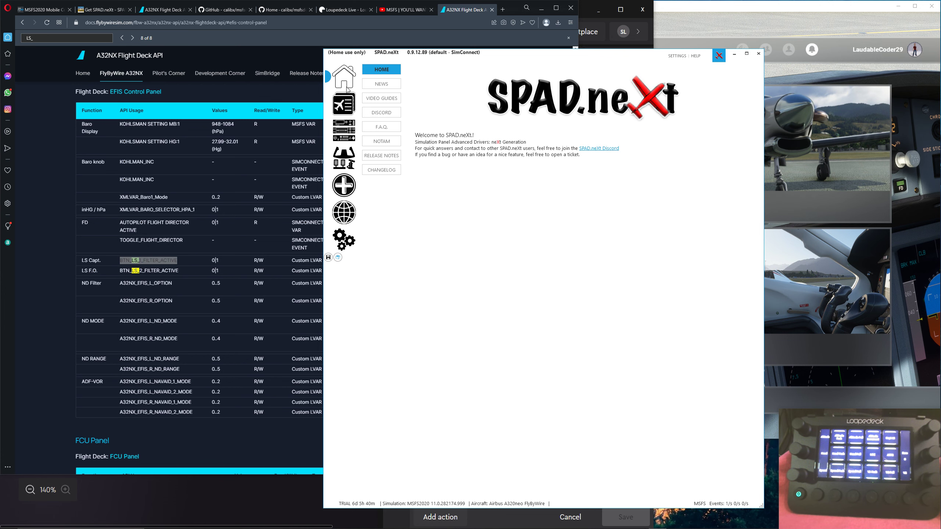
pyautogui.click(345, 244)
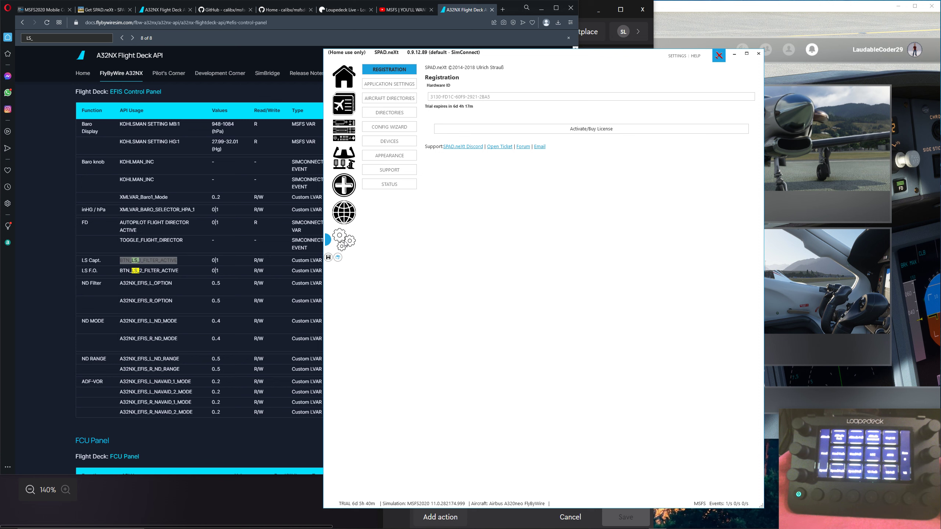
pyautogui.click(376, 143)
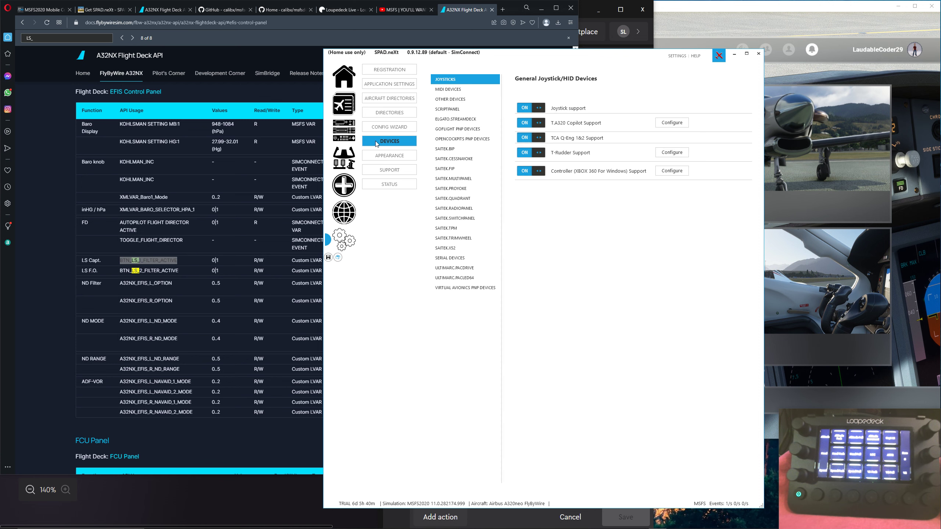
pyautogui.click(346, 216)
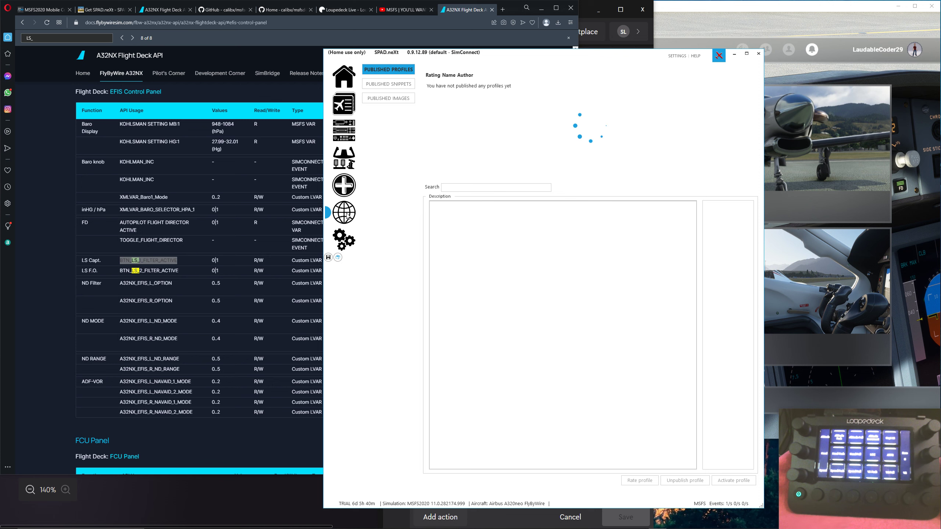
# Step: Try to add the LVARs to the Data Monitor and close the error dialog
pyautogui.click(341, 187)
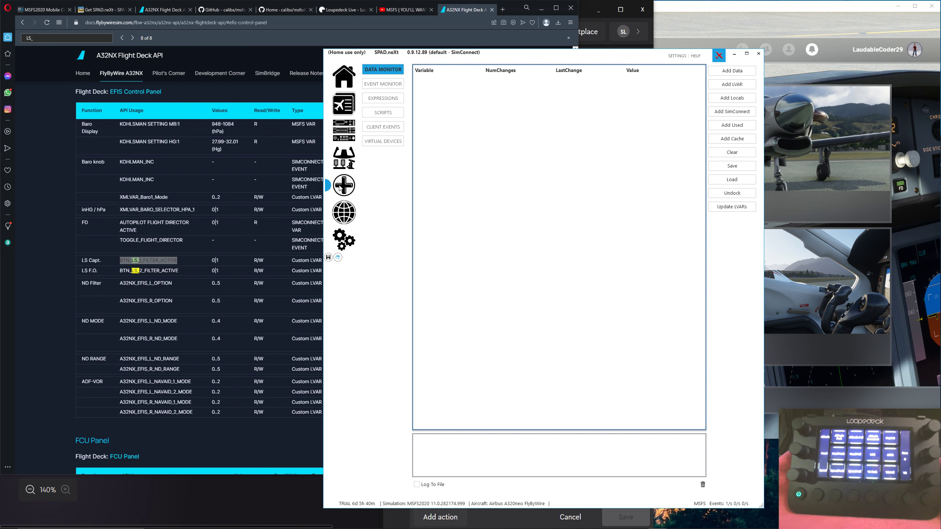
pyautogui.click(378, 88)
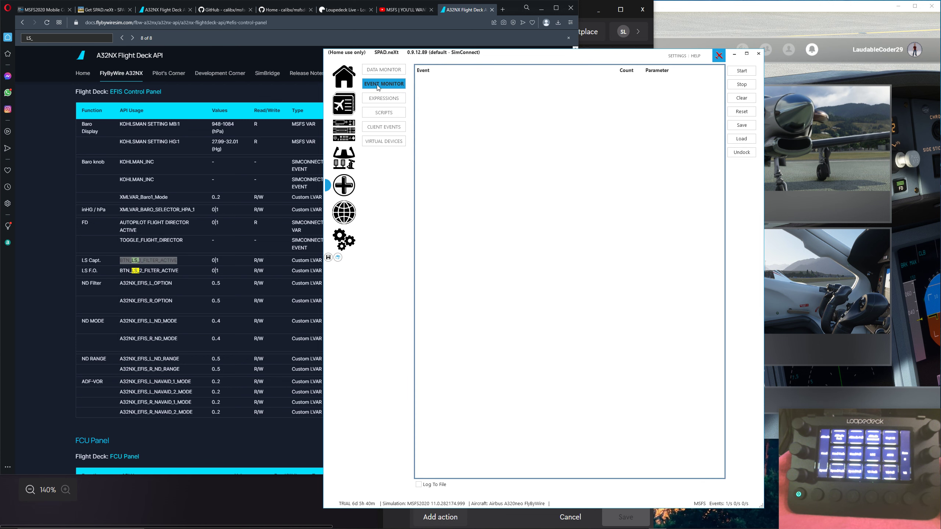
pyautogui.click(381, 72)
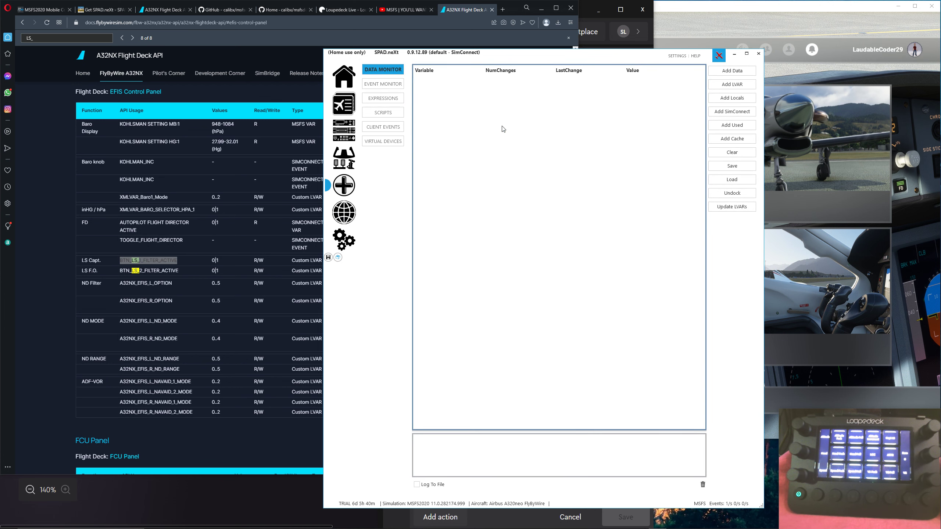
pyautogui.click(733, 85)
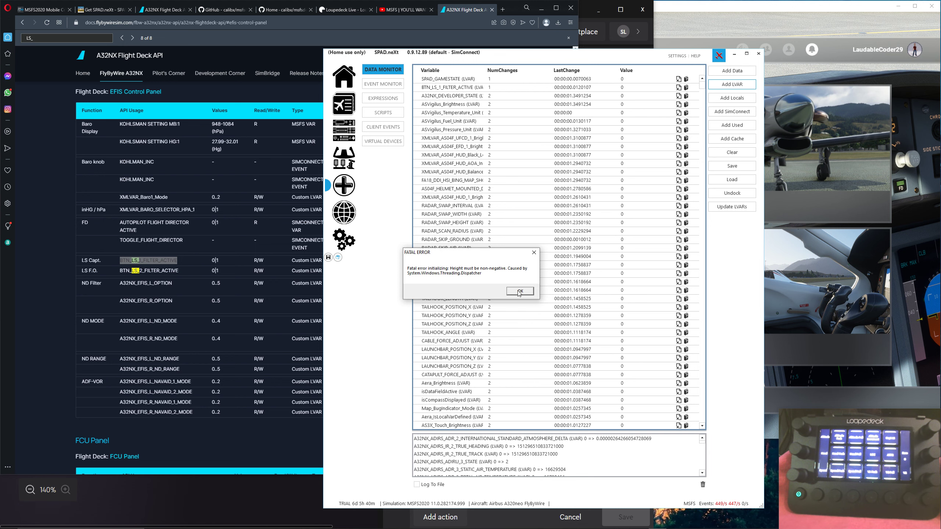
pyautogui.click(534, 252)
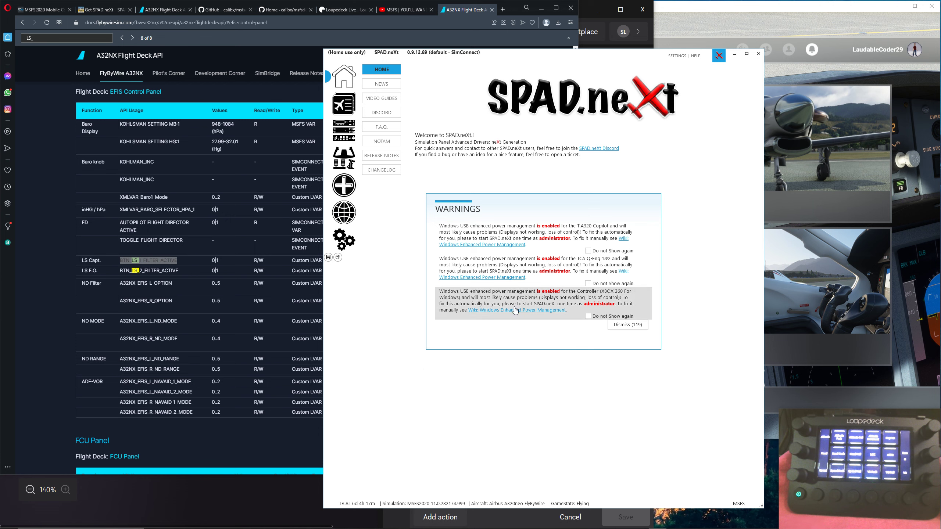
# Step: Dismiss the startup warnings, enlarge the Data Monitor's log area, and try again to load the LVARs
pyautogui.click(628, 325)
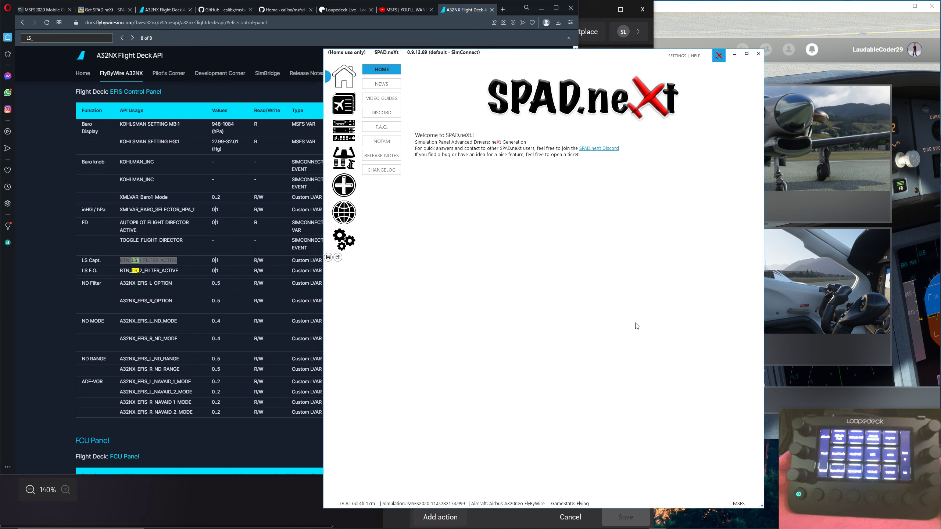
pyautogui.click(344, 186)
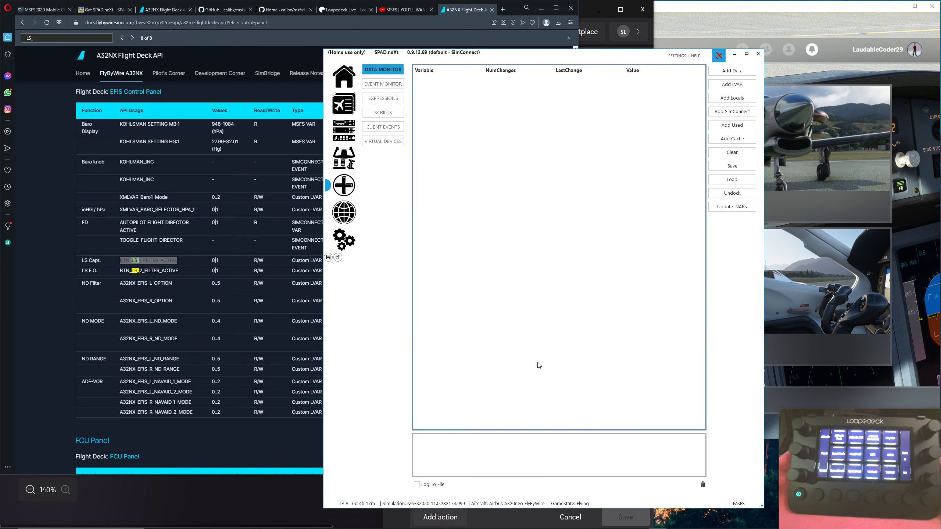
pyautogui.moveTo(543, 432); pyautogui.dragTo(530, 254)
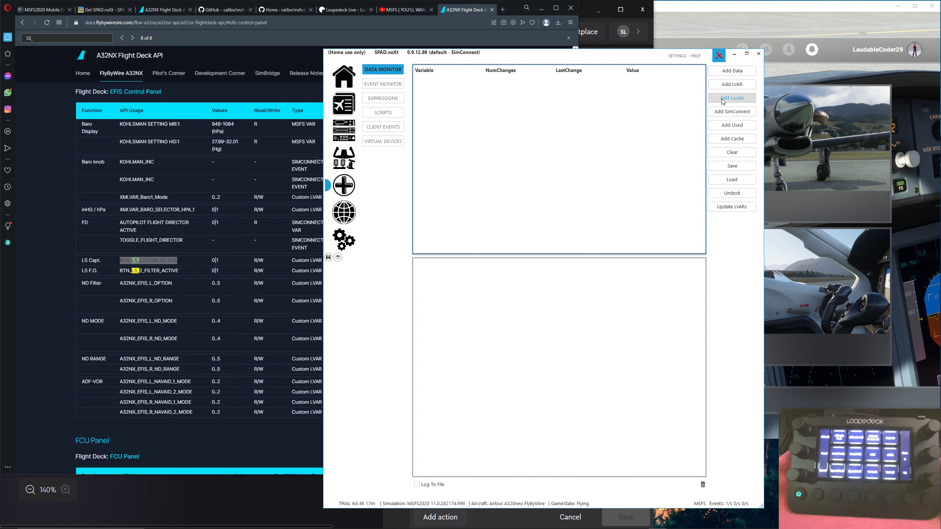
pyautogui.click(741, 88)
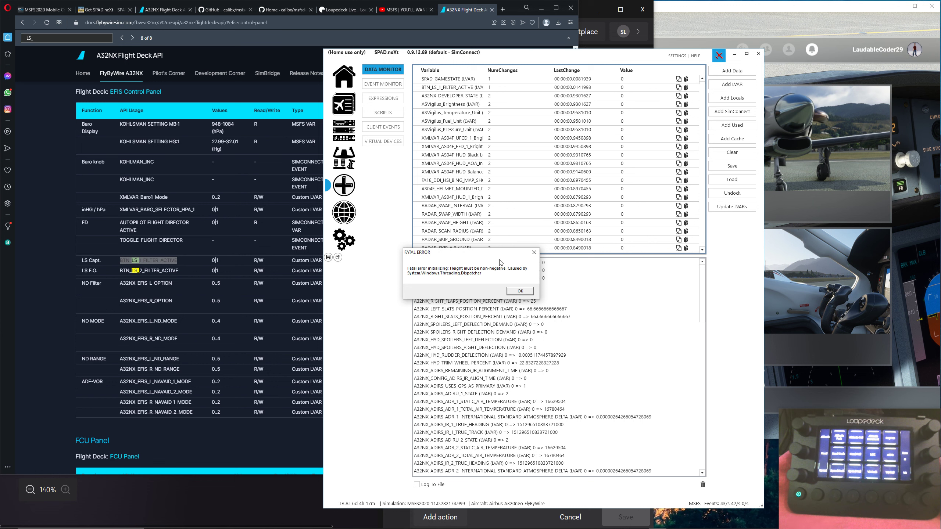
pyautogui.moveTo(508, 254); pyautogui.dragTo(315, 258)
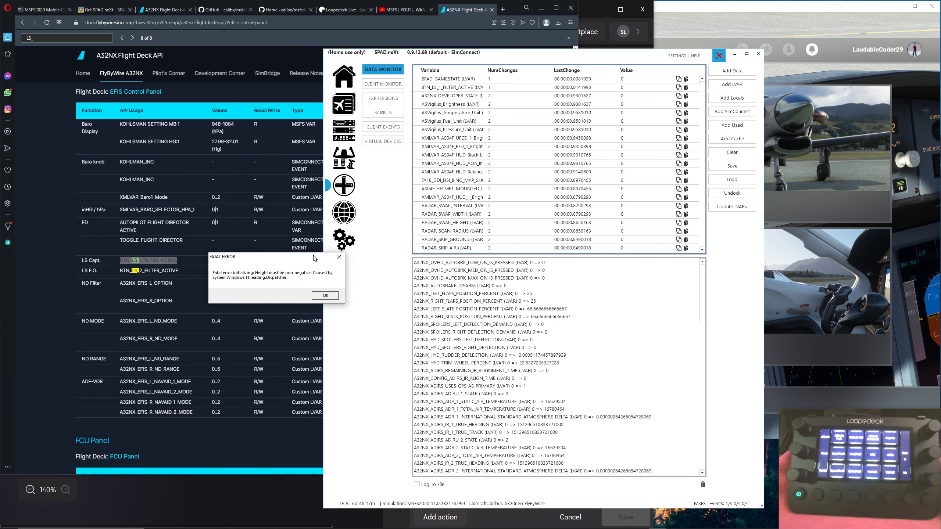
pyautogui.click(329, 299)
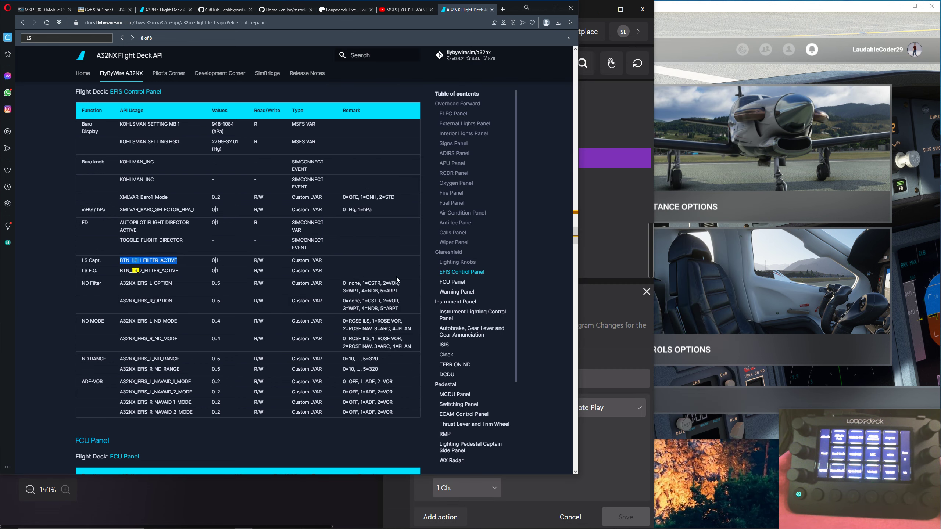
# Step: Relaunch SPAD.neXt, dismiss its startup warnings, and move its window away from the flight simulator
pyautogui.moveTo(477, 526)
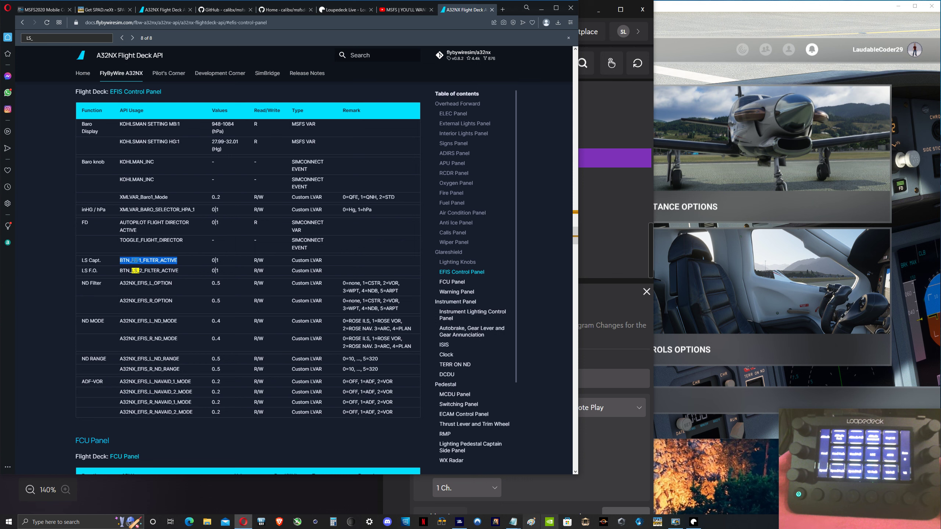
pyautogui.click(658, 523)
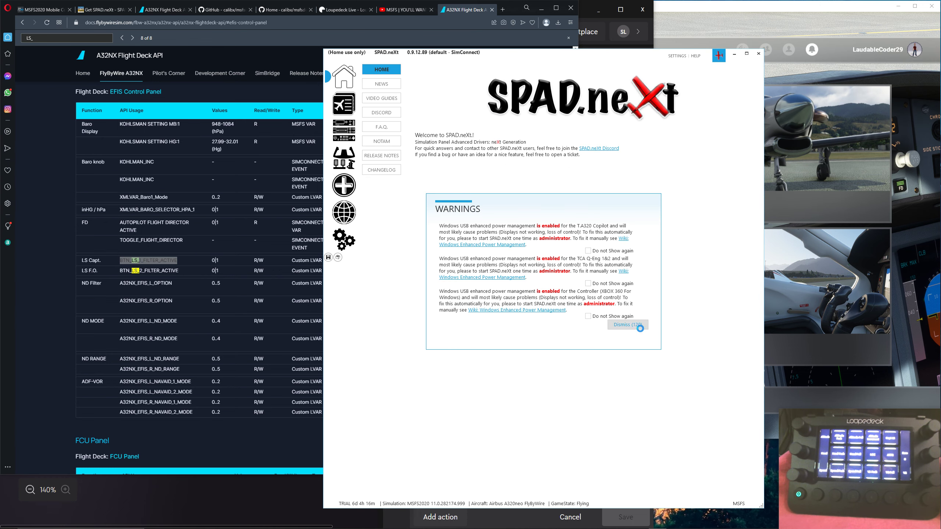
pyautogui.click(634, 329)
pyautogui.moveTo(583, 63); pyautogui.dragTo(311, 36)
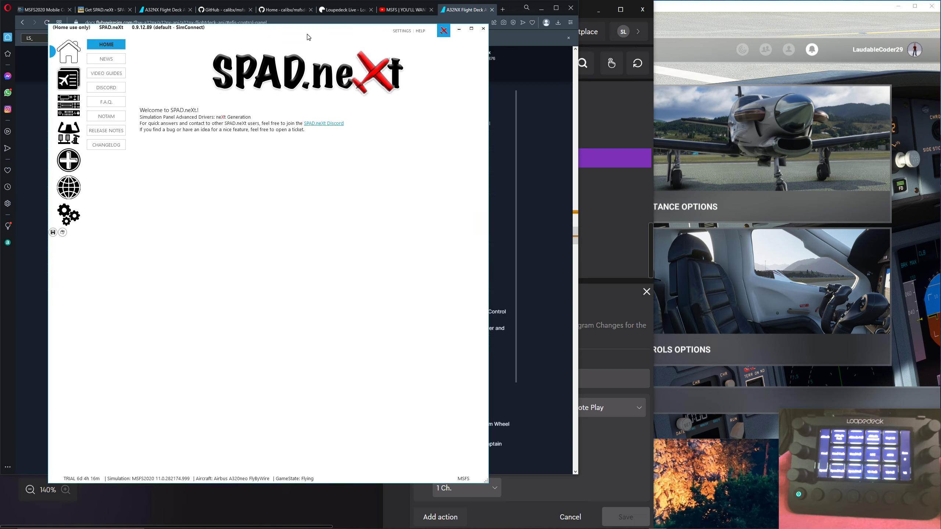
# Step: Resume the paused flight in Microsoft Flight Simulator and relaunch SPAD.neXt while the flight is running
pyautogui.hotkey('alt', 'Tab')
pyautogui.click(792, 18)
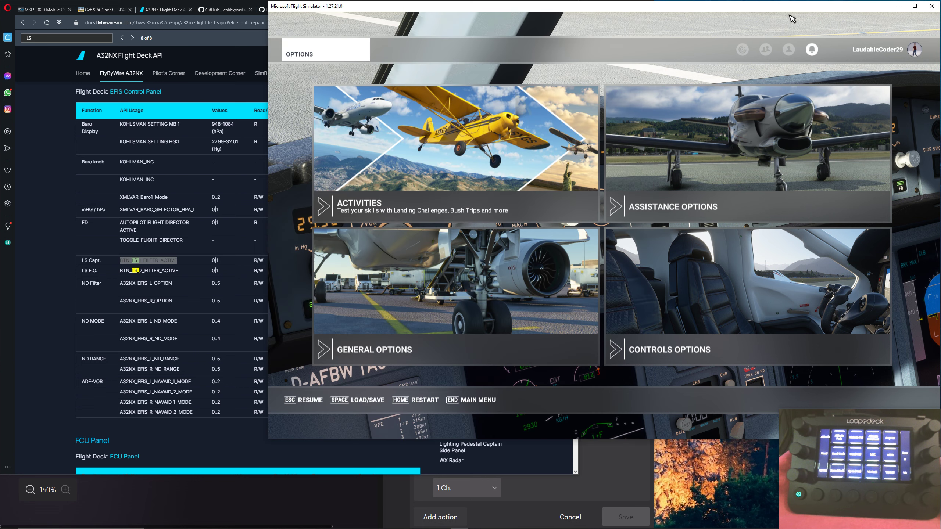
pyautogui.press('Escape')
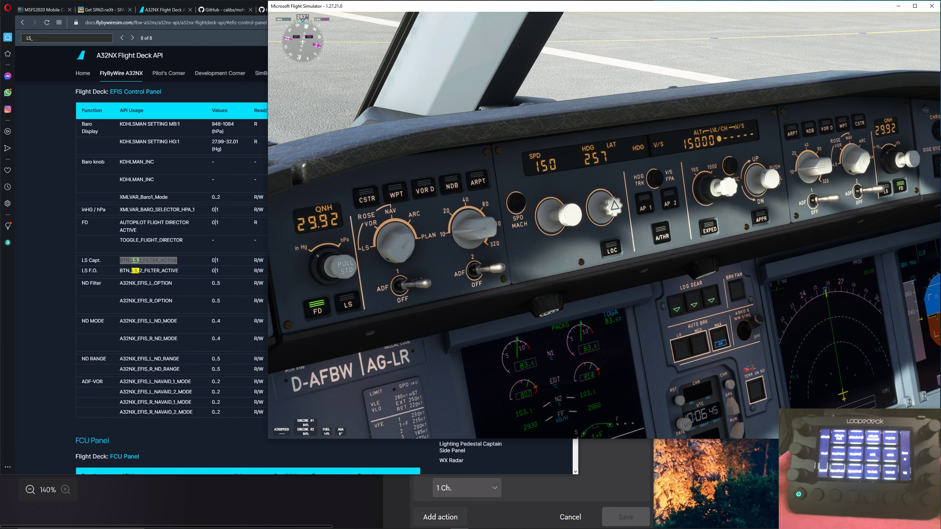
pyautogui.moveTo(375, 526)
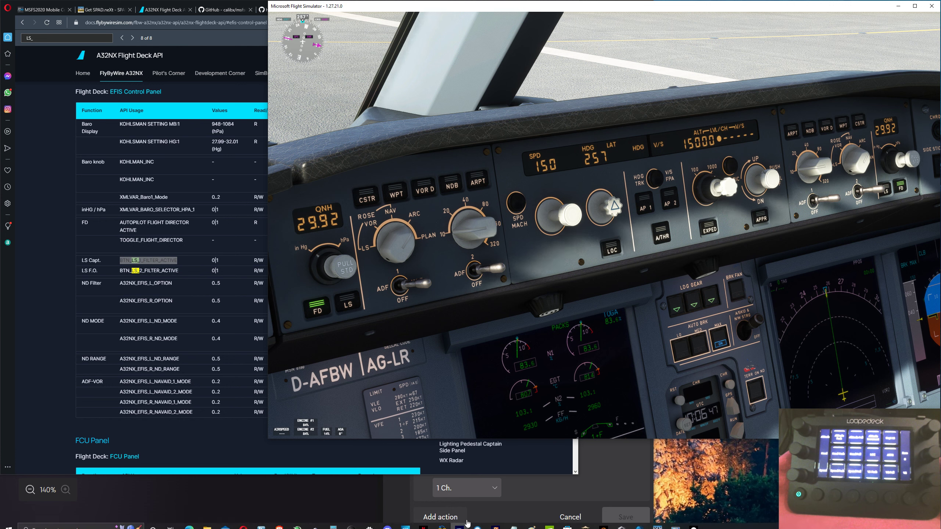
pyautogui.click(657, 522)
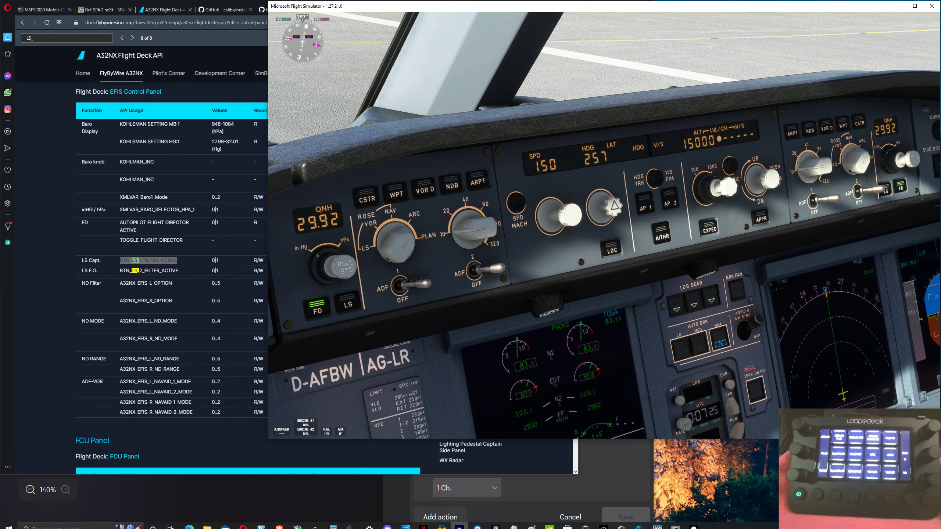
pyautogui.click(658, 524)
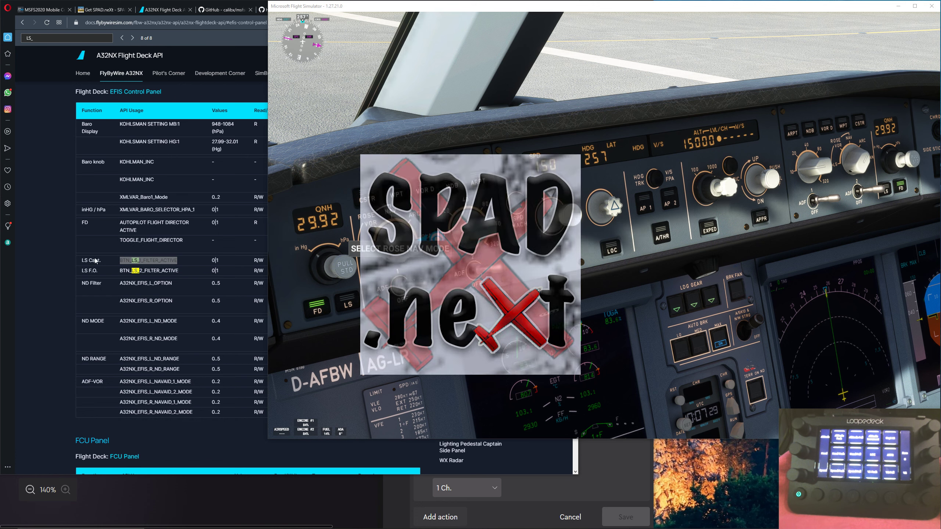
# Step: Copy the captain's LS variable name, BTN_LS_1_FILTER_ACTIVE, from the EFIS Control Panel table in the FlyByWire documentation
pyautogui.click(76, 269)
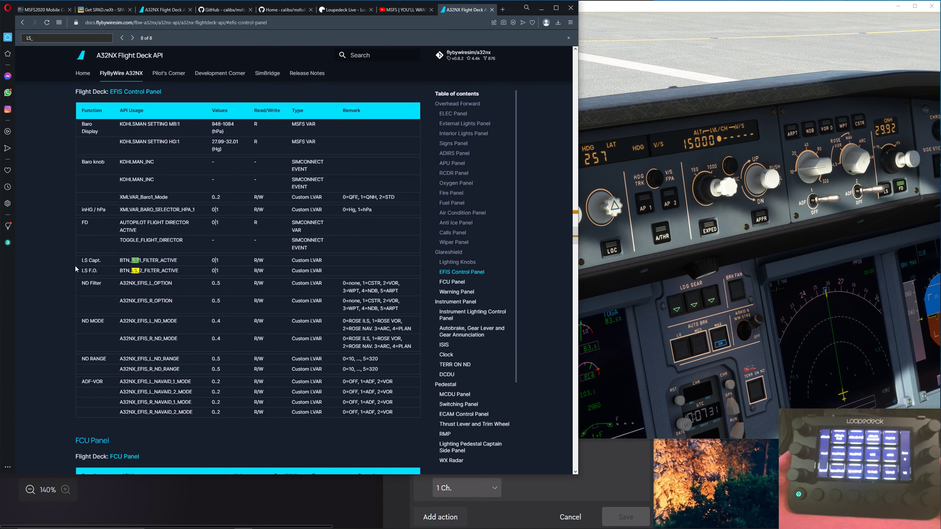
pyautogui.moveTo(120, 261); pyautogui.dragTo(177, 261)
pyautogui.rightClick(163, 261)
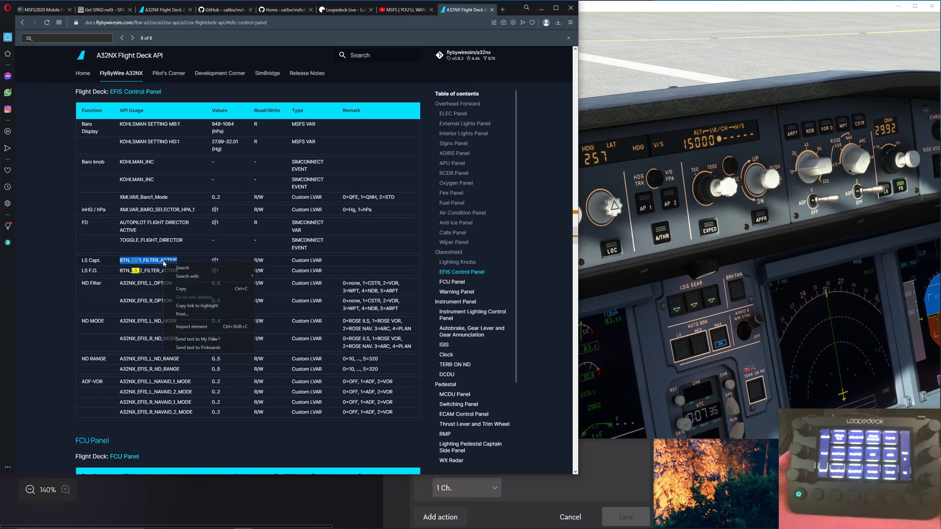
pyautogui.click(173, 289)
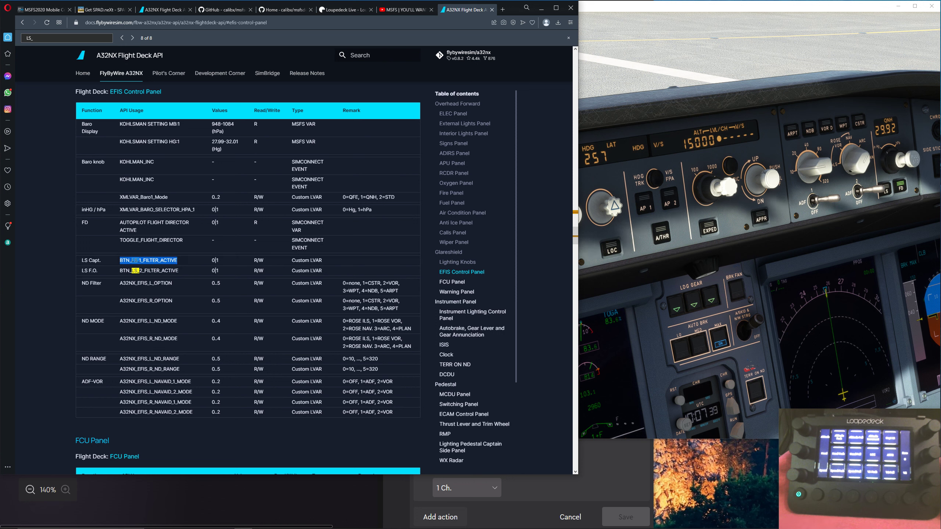
# Step: Move the SPAD.neXt window fully onto the screen, and pause the flight in Microsoft Flight Simulator
pyautogui.hotkey('alt', 'Tab')
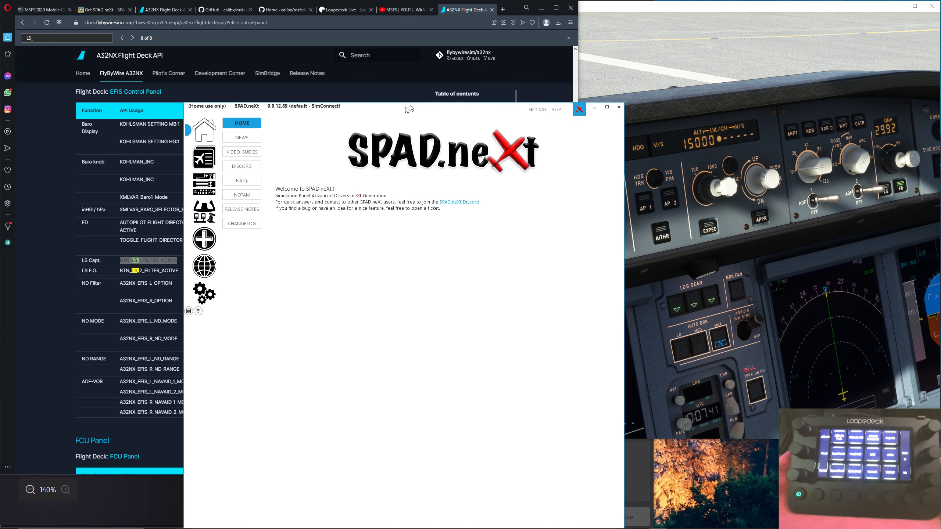
pyautogui.moveTo(410, 108); pyautogui.dragTo(443, 46)
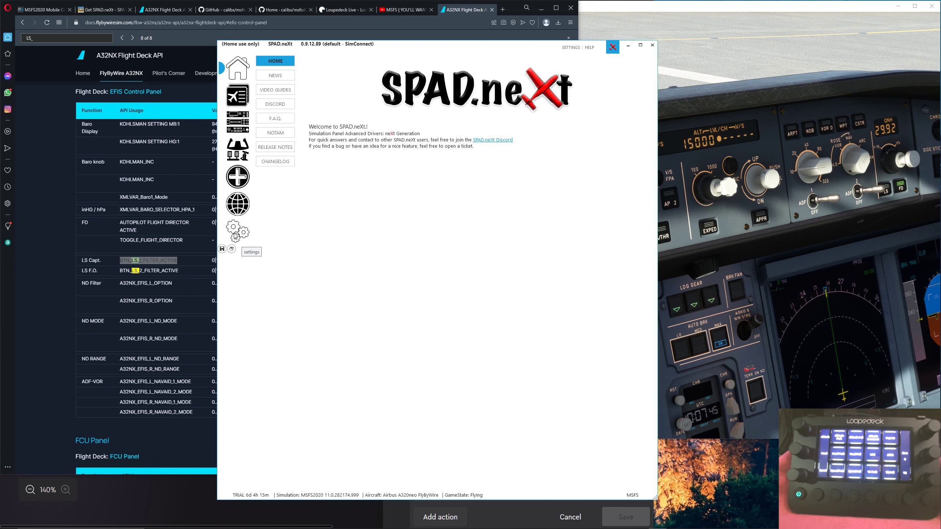
pyautogui.click(671, 154)
pyautogui.press('Escape')
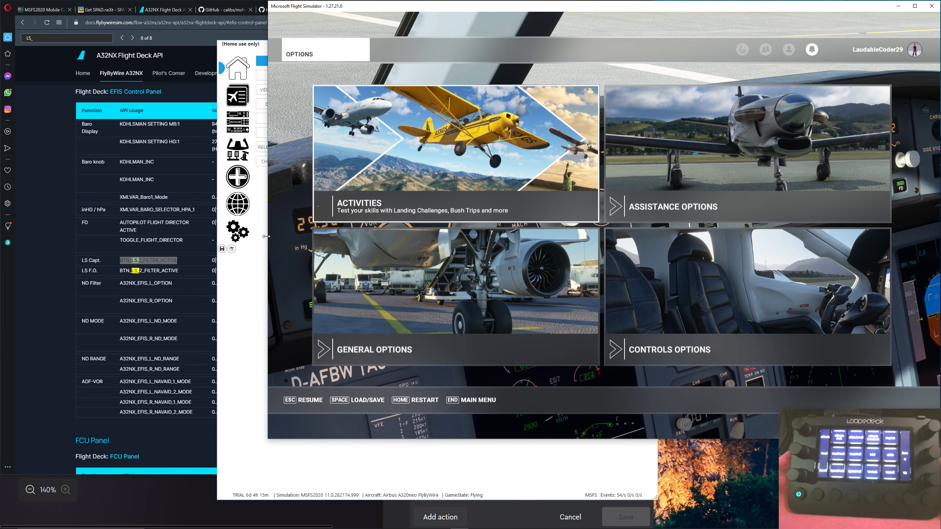
pyautogui.click(233, 237)
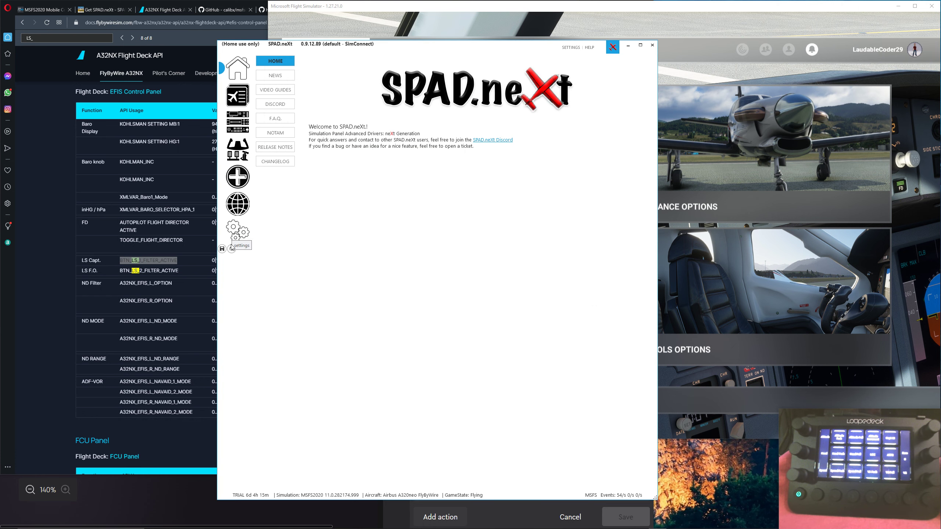
# Step: Create a Button pressed event for BUTTON_0_50 on the Loupedeck Live with a new data change action
pyautogui.click(238, 122)
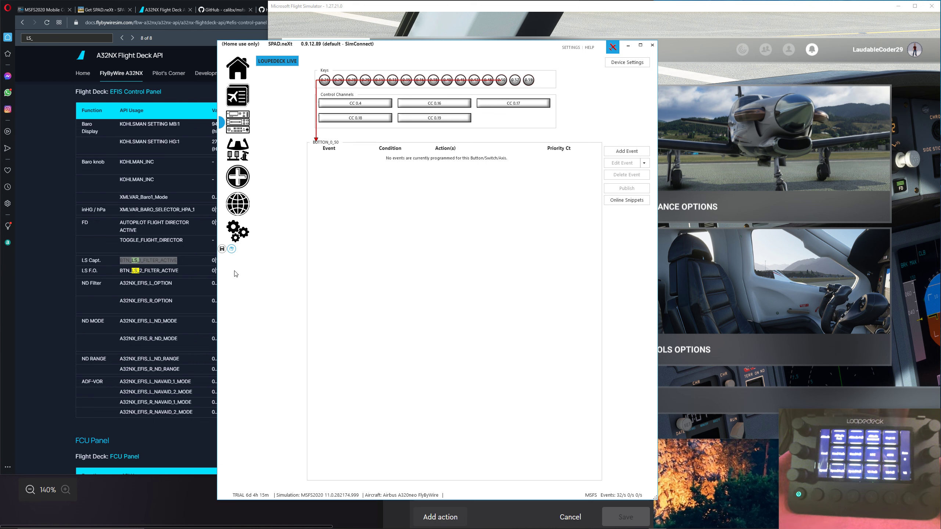
pyautogui.click(626, 151)
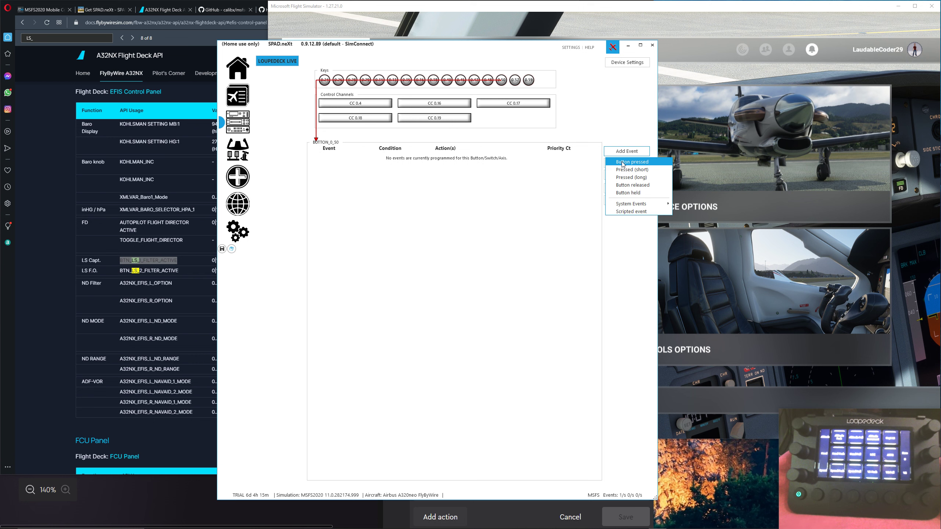
pyautogui.click(623, 163)
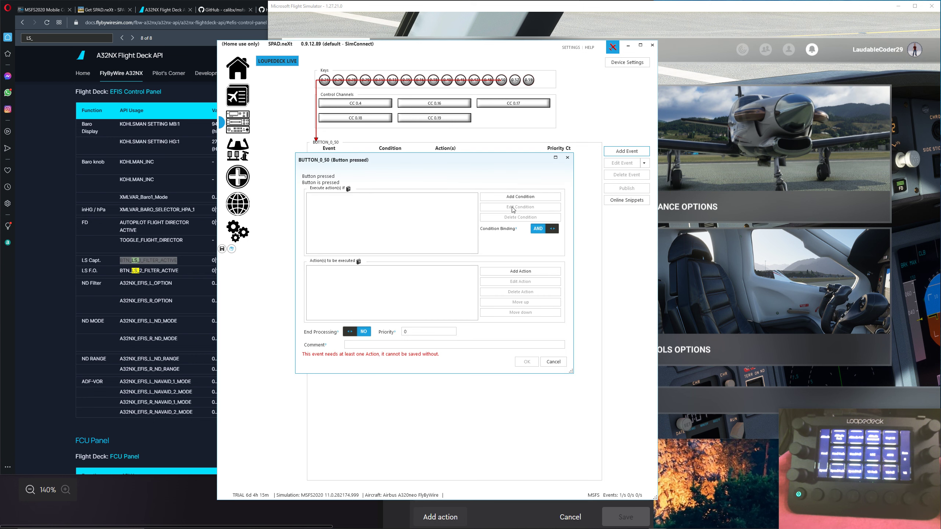
pyautogui.click(492, 273)
pyautogui.click(494, 282)
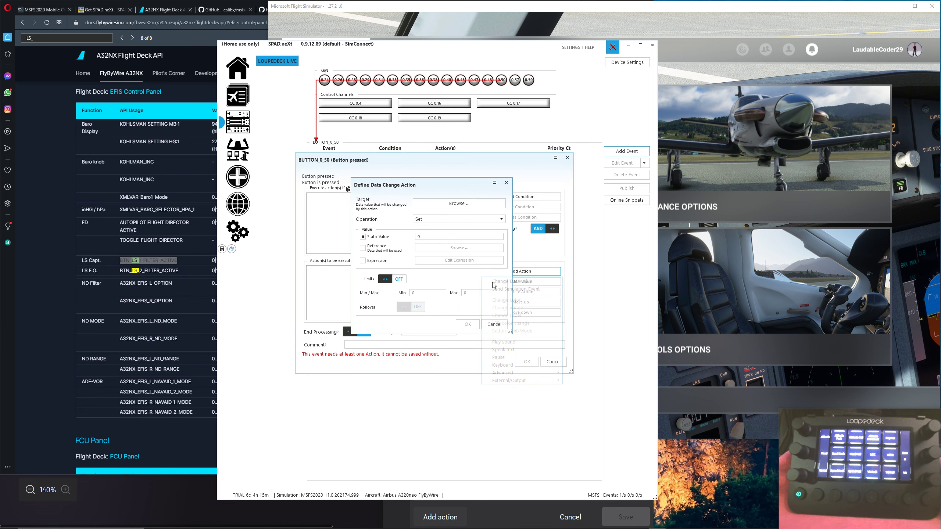
# Step: Find the copied BTN_LS_1_FILTER_ACTIVE LVAR and assign it as the action's target
pyautogui.rightClick(402, 152)
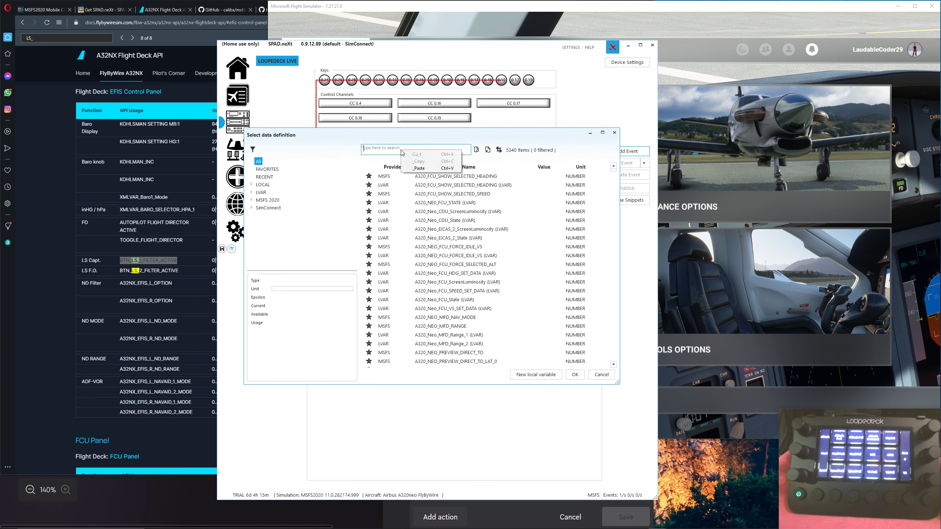
pyautogui.click(419, 168)
pyautogui.click(437, 177)
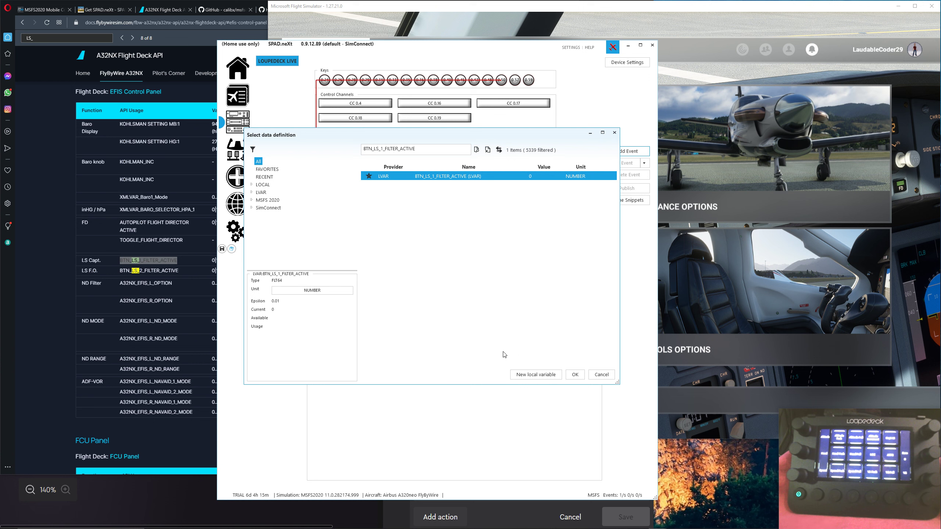
pyautogui.click(576, 374)
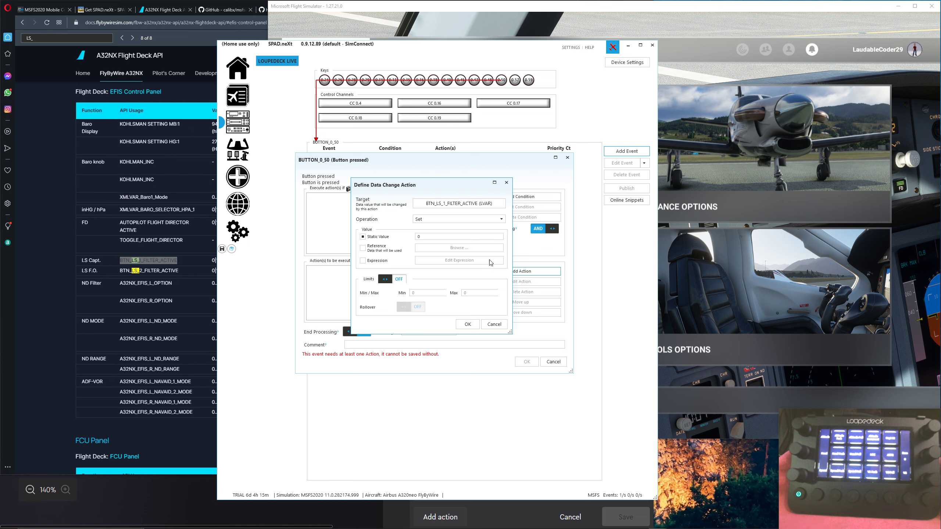
# Step: Set the action's operation to ToggleBit, enable End Processing, and save the Button pressed event
pyautogui.click(502, 221)
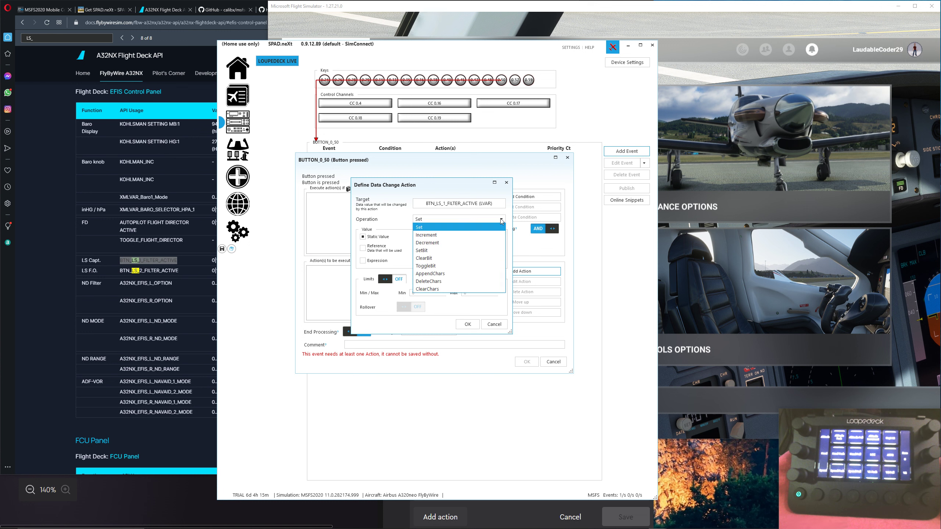
pyautogui.click(437, 267)
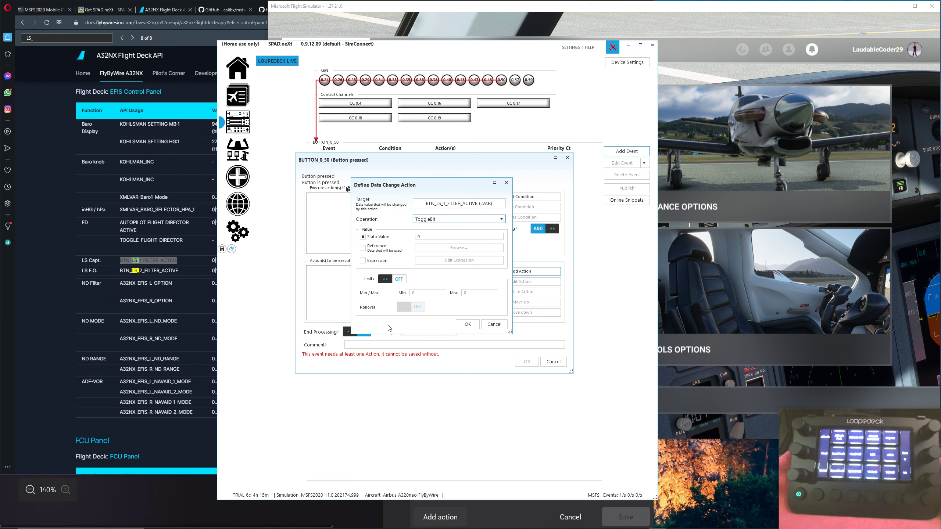
pyautogui.click(467, 325)
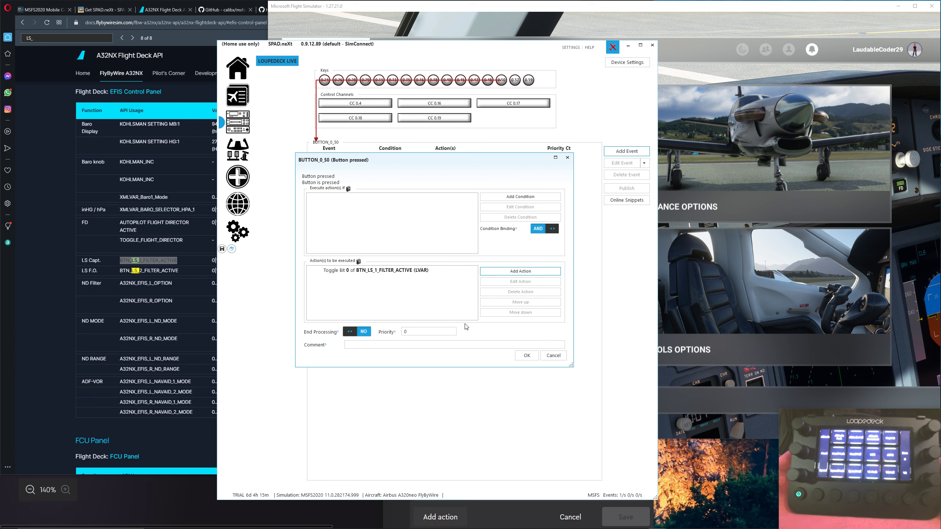
pyautogui.click(362, 334)
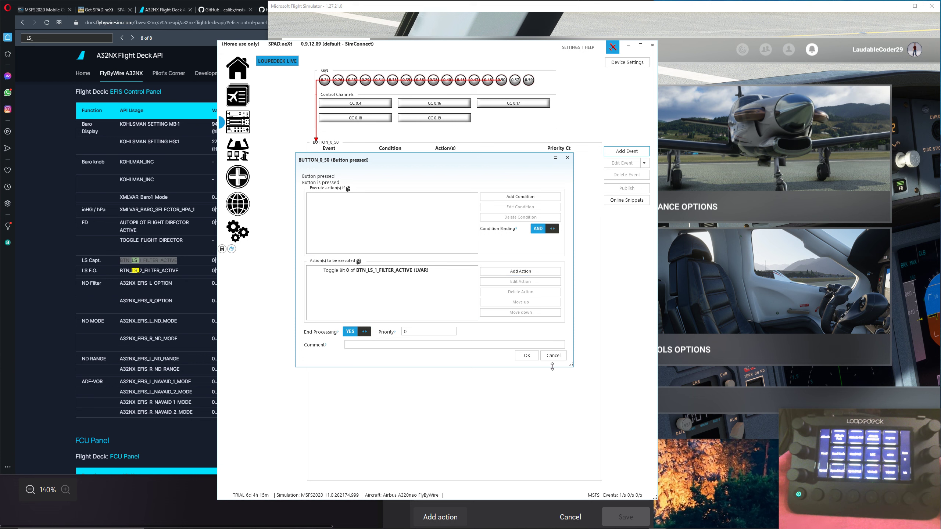
pyautogui.click(526, 355)
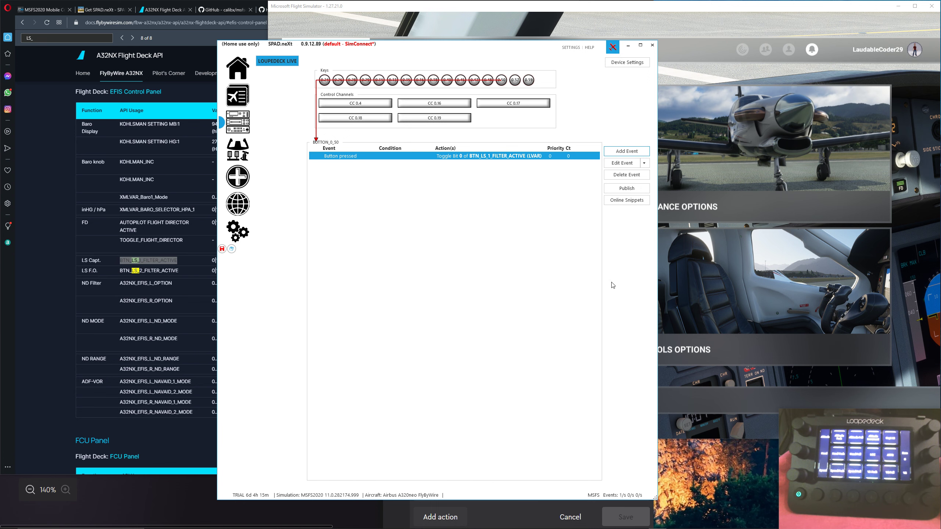
# Step: Switch to Microsoft Flight Simulator, resume the flight, and check the captain's LS button on the cockpit panel
pyautogui.click(701, 47)
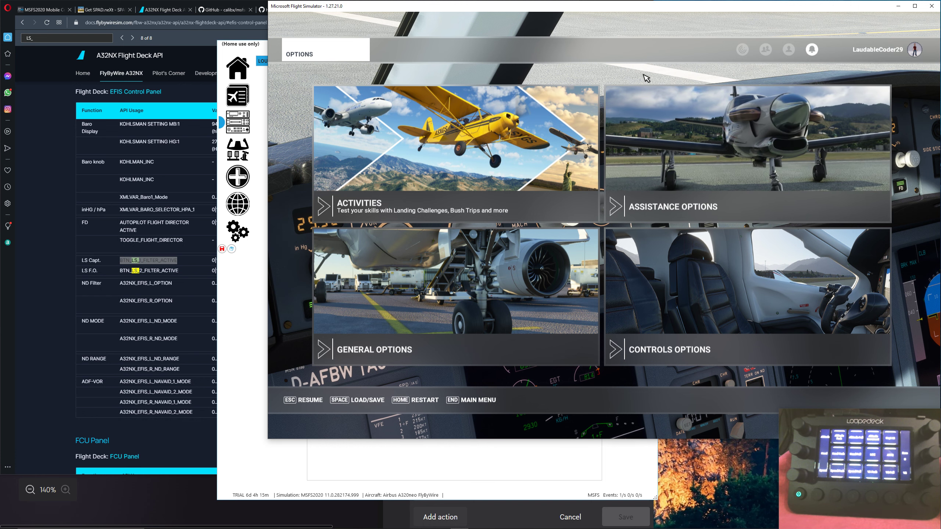
pyautogui.press('Escape')
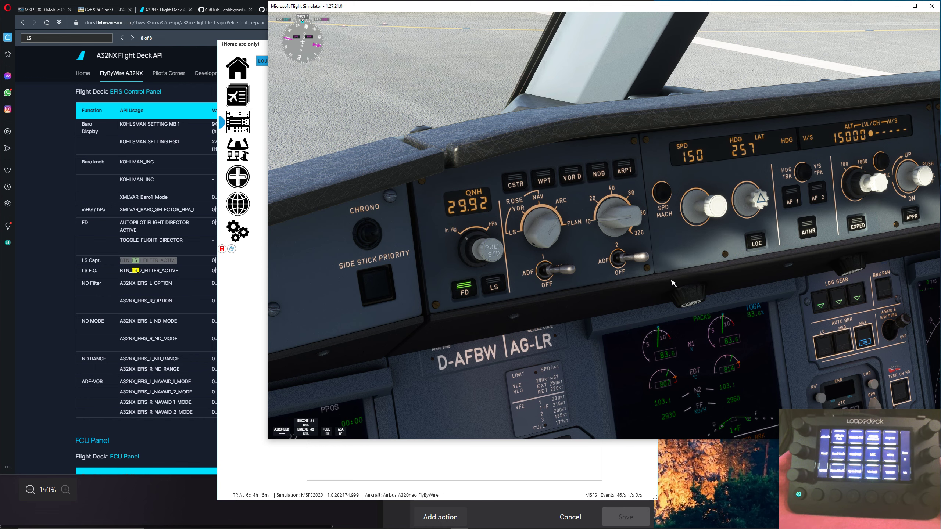
pyautogui.hotkey('alt', '1')
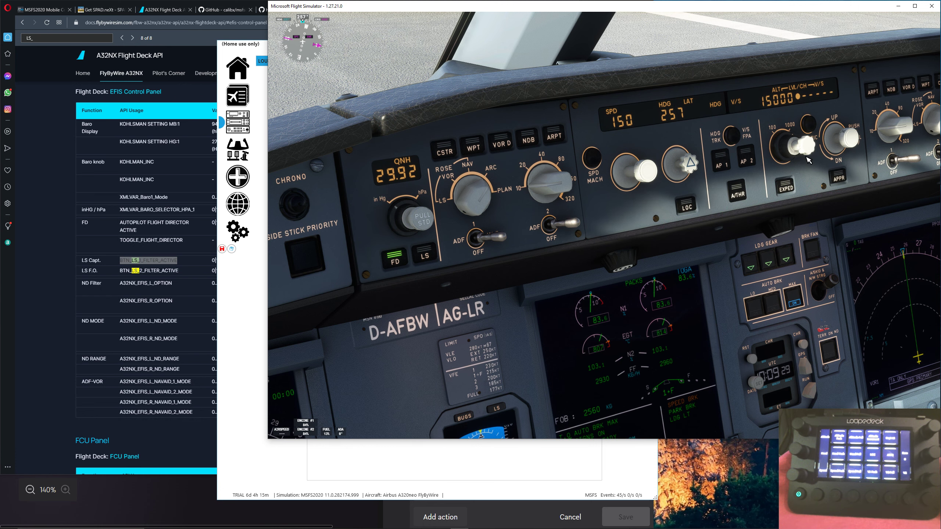
# Step: Pause the flight and exit to the simulator's main menu
pyautogui.press('Escape')
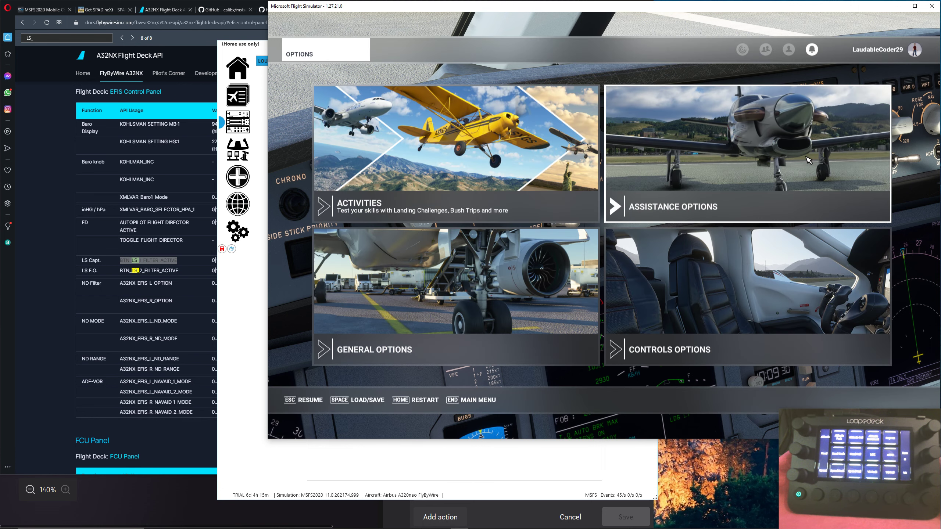
pyautogui.click(478, 402)
pyautogui.click(543, 274)
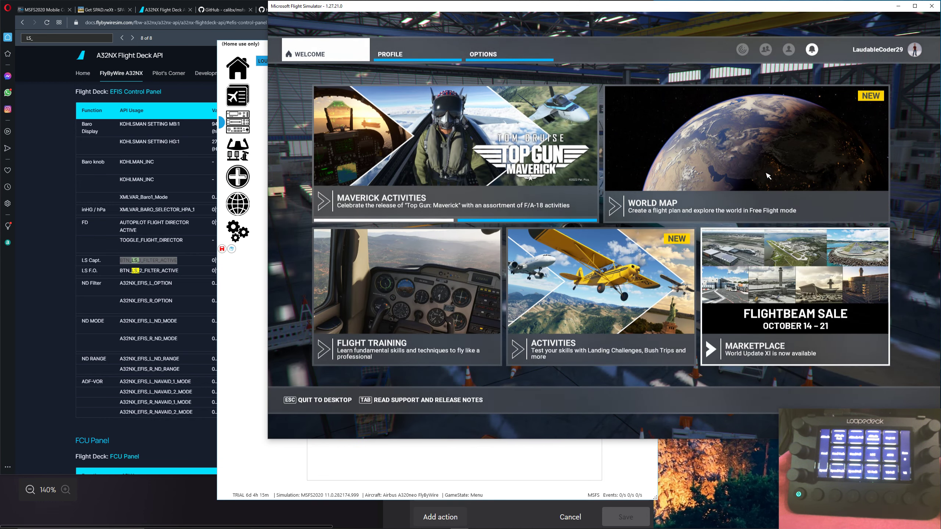
# Step: Plan a World Map flight from EGKK Gatwick to EGLL London using IFR low-altitude airways
pyautogui.click(767, 176)
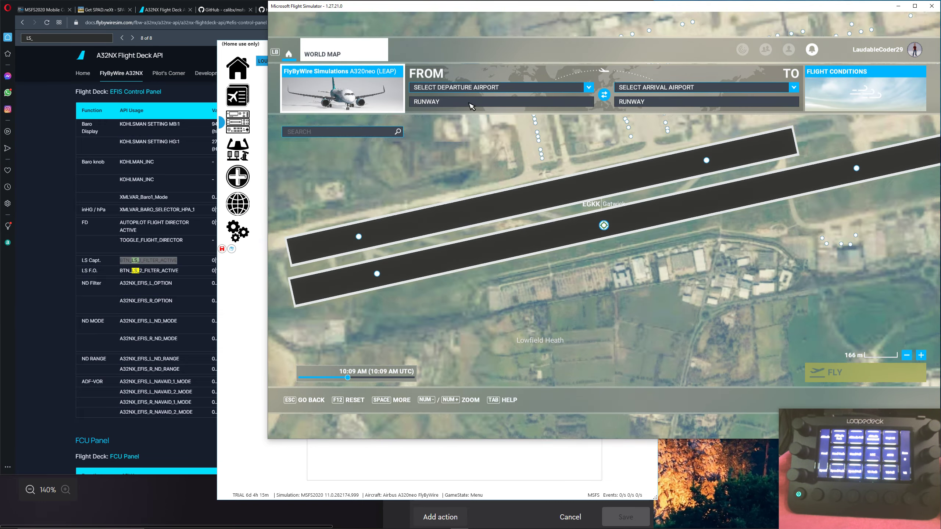
pyautogui.click(489, 88)
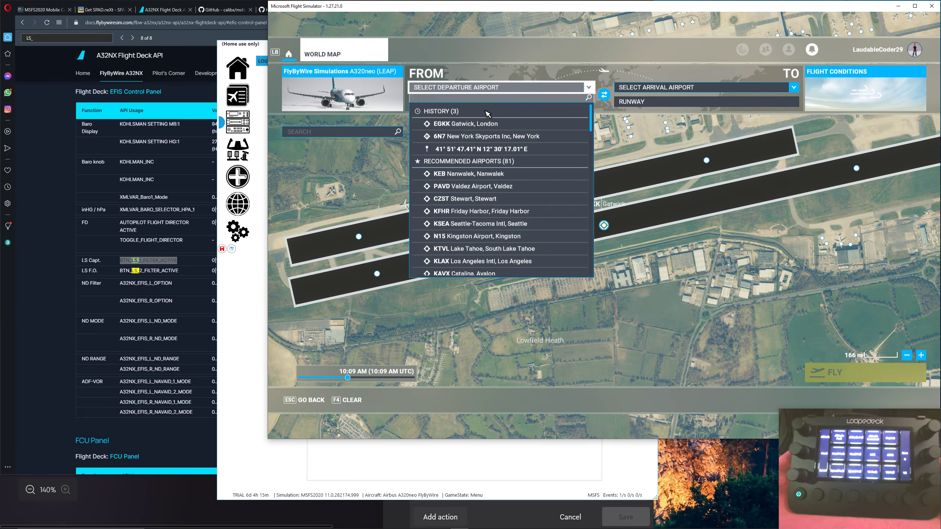
pyautogui.click(478, 124)
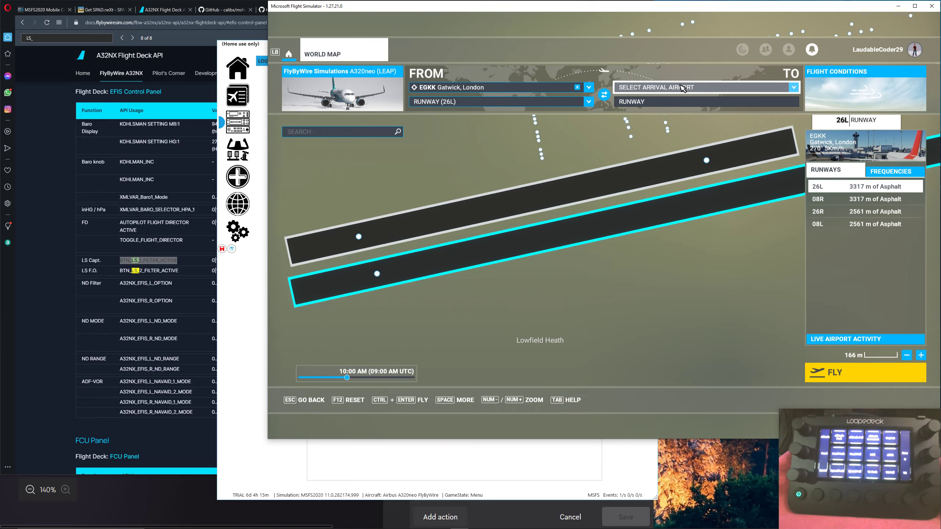
pyautogui.click(681, 87)
pyautogui.click(679, 149)
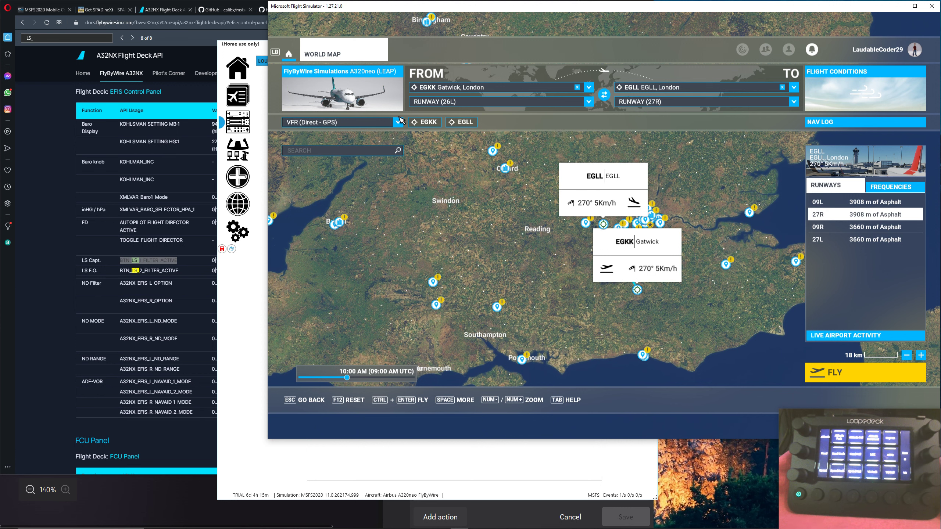
pyautogui.click(387, 124)
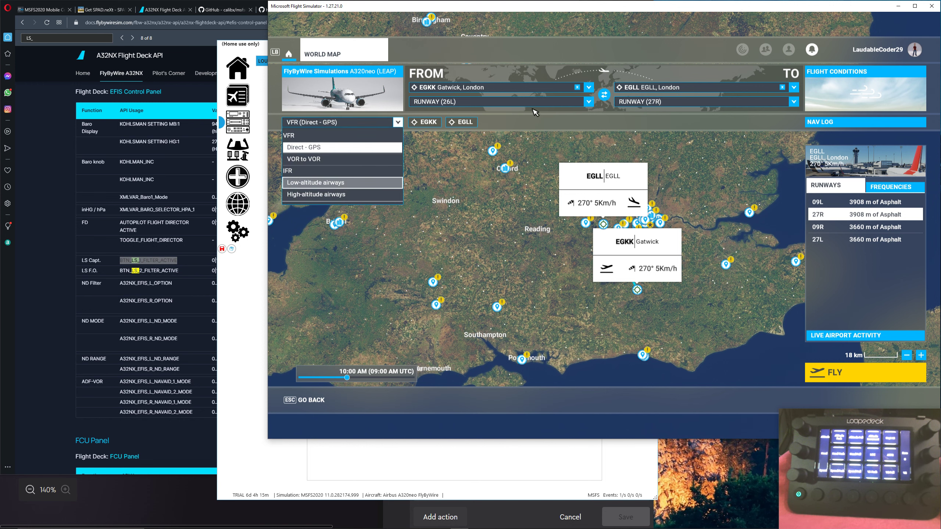
pyautogui.click(345, 183)
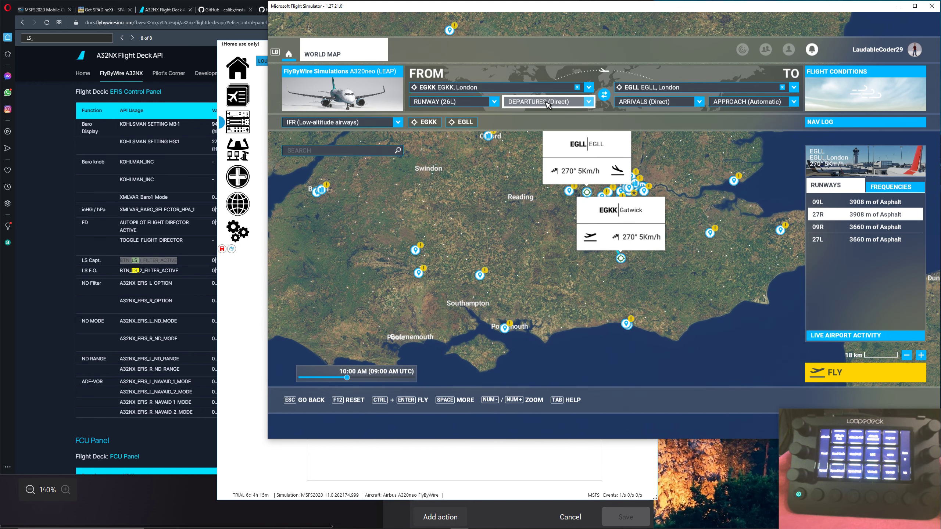
# Step: Set the flight plan to depart EGKK from runway 08R and arrive at EGLL with the ILS 09L approach
pyautogui.click(474, 106)
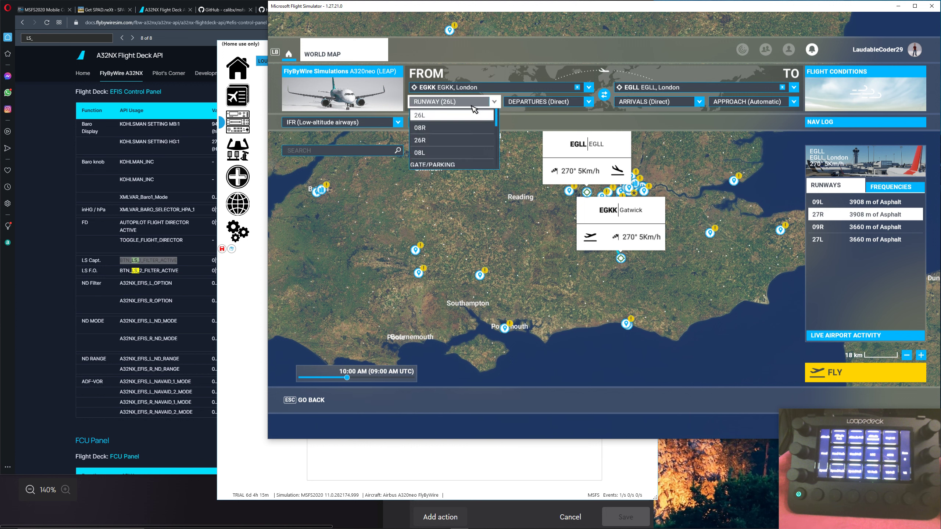
pyautogui.click(458, 130)
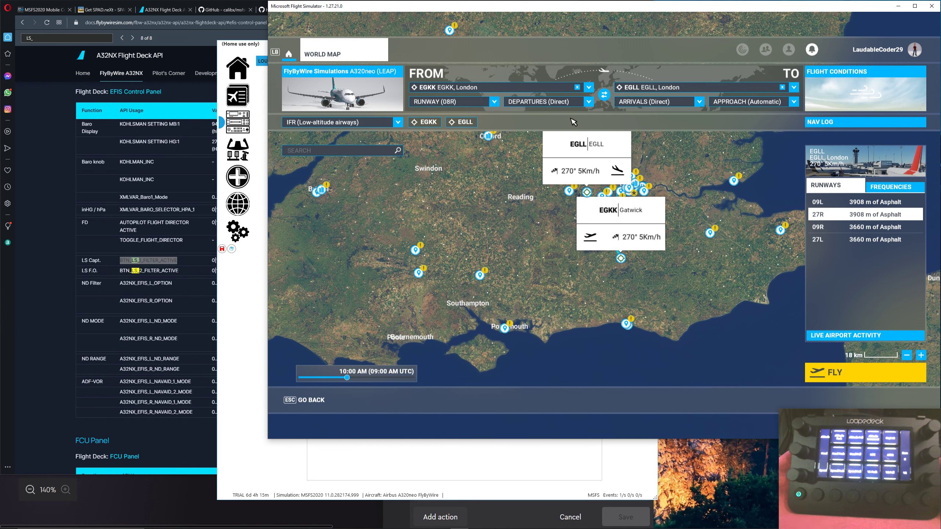
pyautogui.click(764, 105)
pyautogui.click(752, 128)
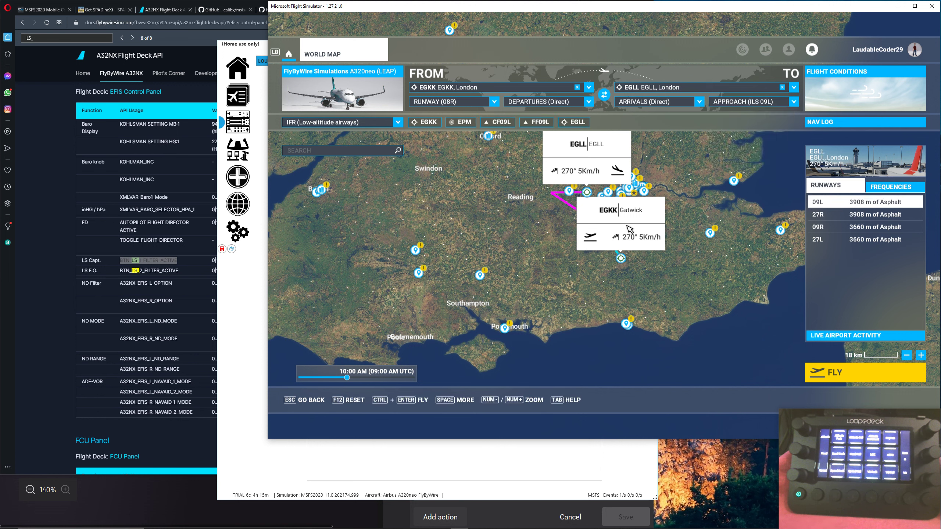
# Step: Launch the planned flight at EGKK and switch from the external view to the cockpit
pyautogui.click(808, 377)
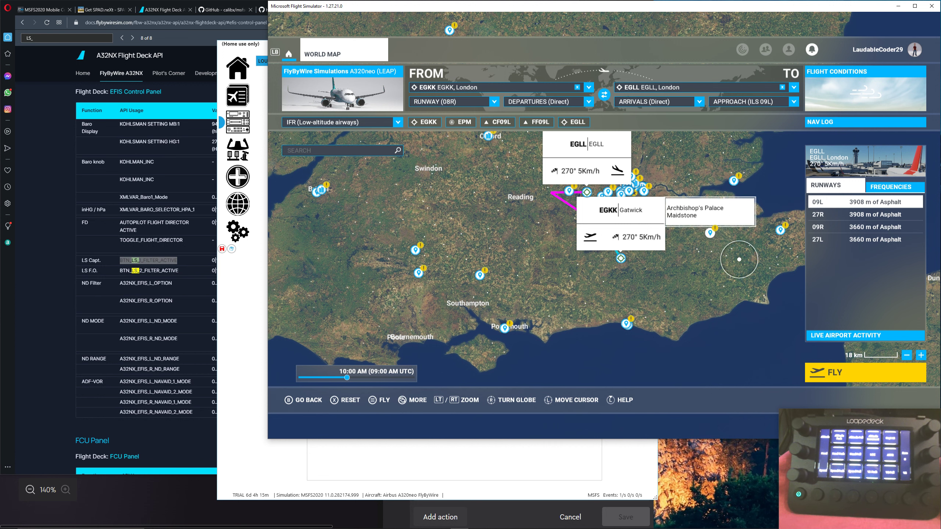
pyautogui.click(840, 369)
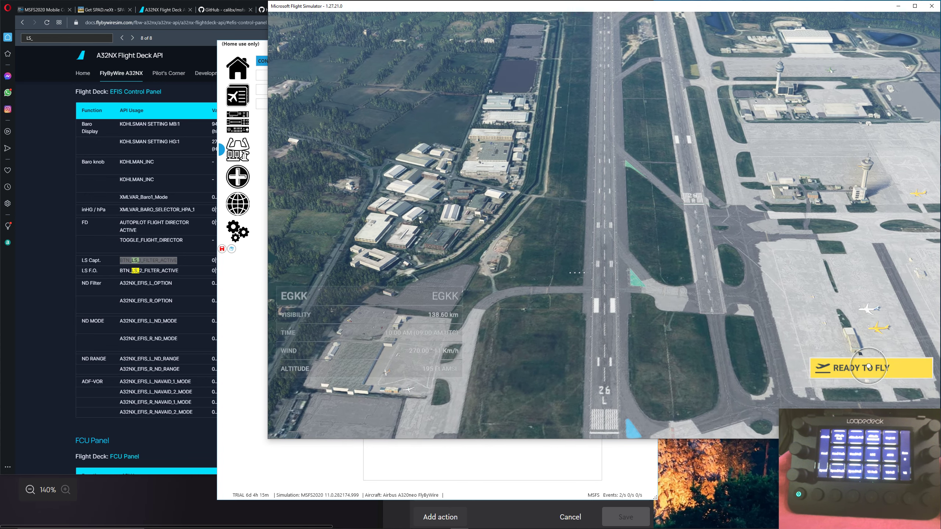
pyautogui.click(868, 367)
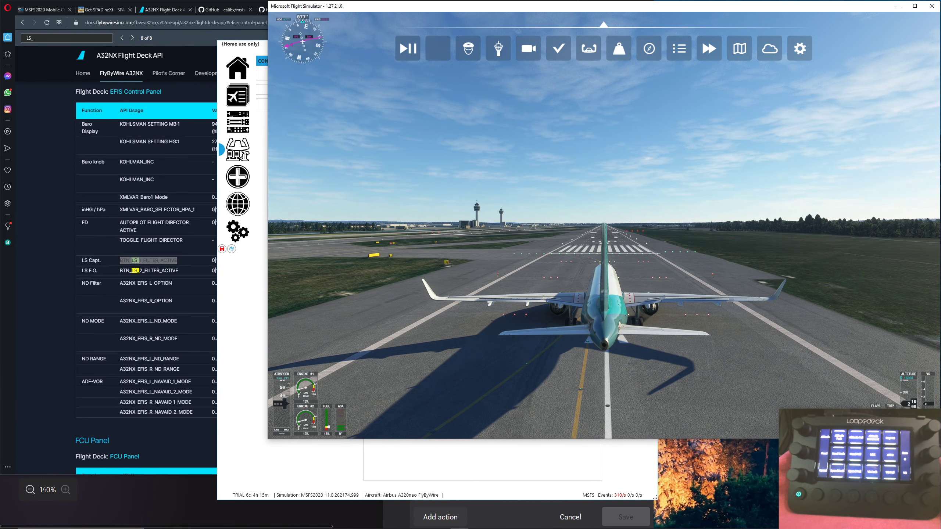
pyautogui.press('End')
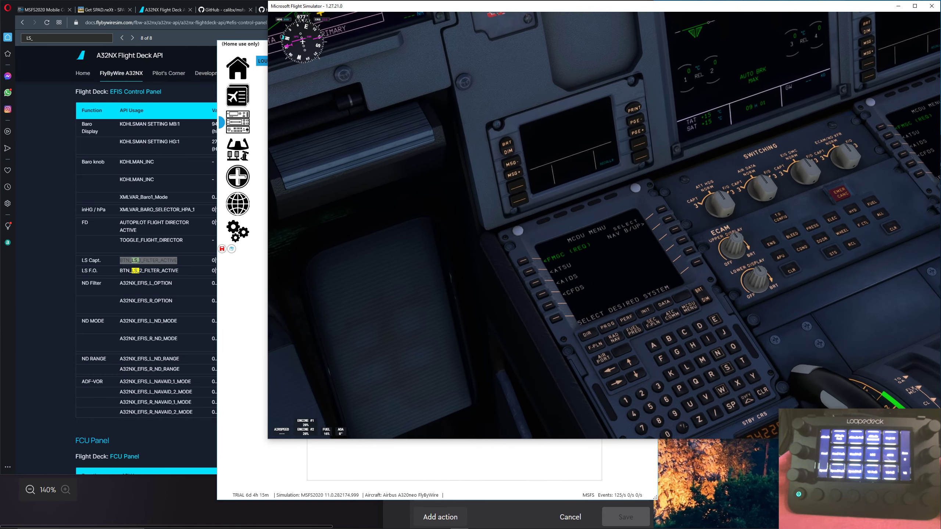
# Step: Bring up the takeoff performance page on the captain's MCDU and enter 140 as the V1 speed
pyautogui.click(625, 296)
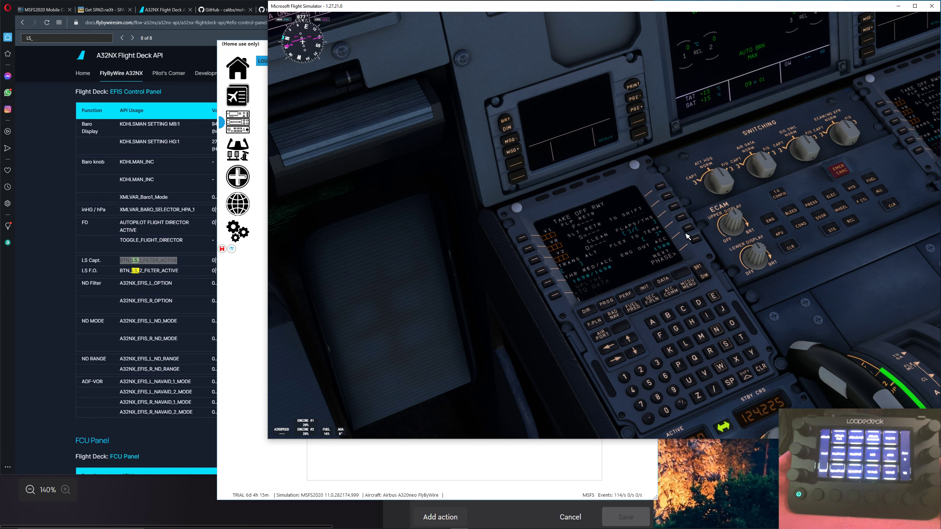
pyautogui.click(677, 208)
pyautogui.click(670, 378)
pyautogui.click(684, 217)
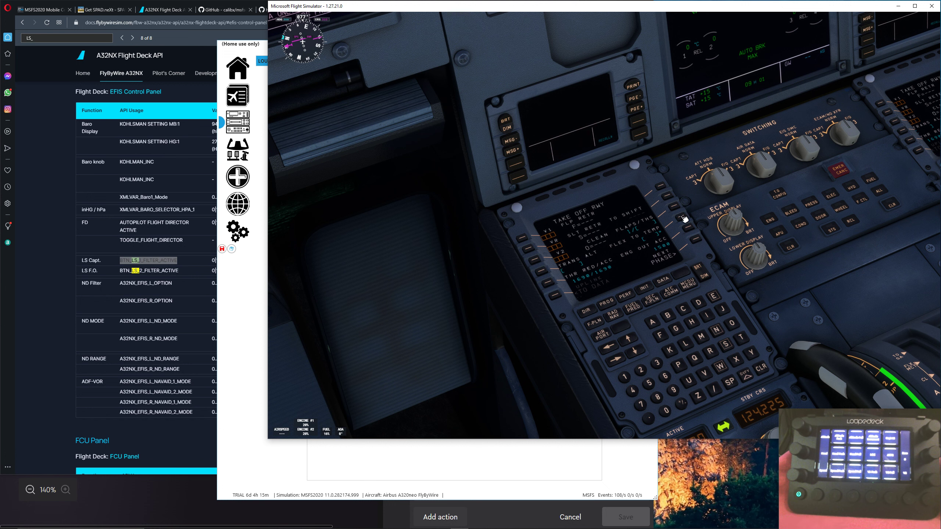
pyautogui.click(626, 377)
pyautogui.click(634, 391)
pyautogui.click(667, 410)
pyautogui.click(523, 239)
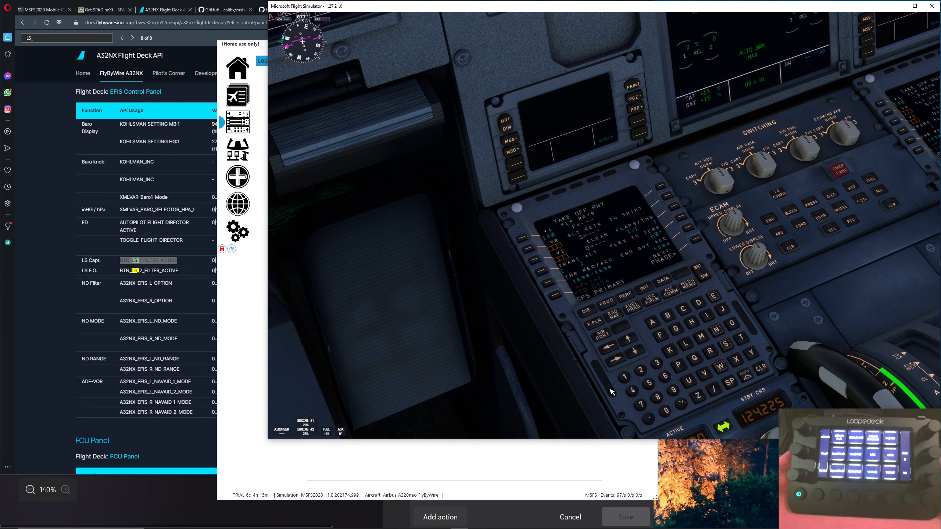
# Step: Enter 141 as the VR speed and 150 as the V2 speed on the MCDU takeoff page
pyautogui.click(625, 378)
pyautogui.click(633, 390)
pyautogui.click(625, 378)
pyautogui.click(529, 250)
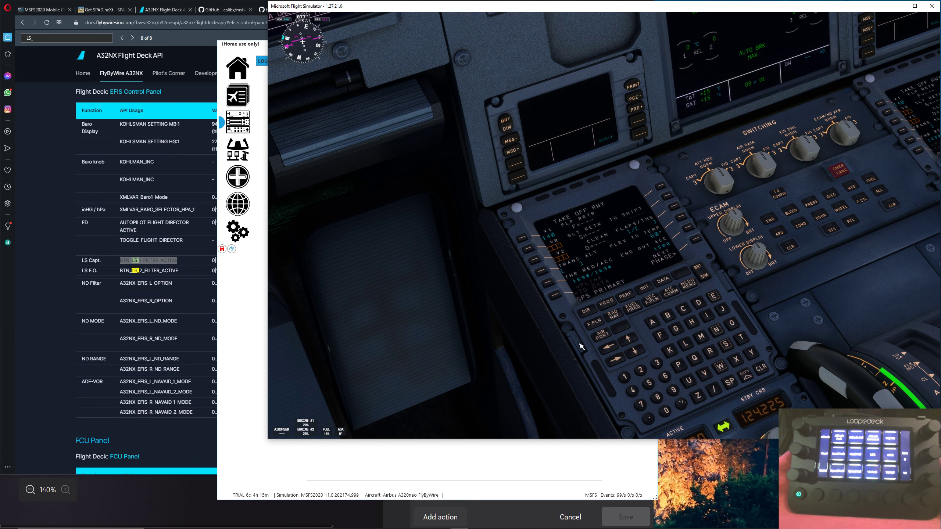
pyautogui.click(626, 377)
pyautogui.click(649, 383)
pyautogui.click(666, 411)
pyautogui.click(535, 260)
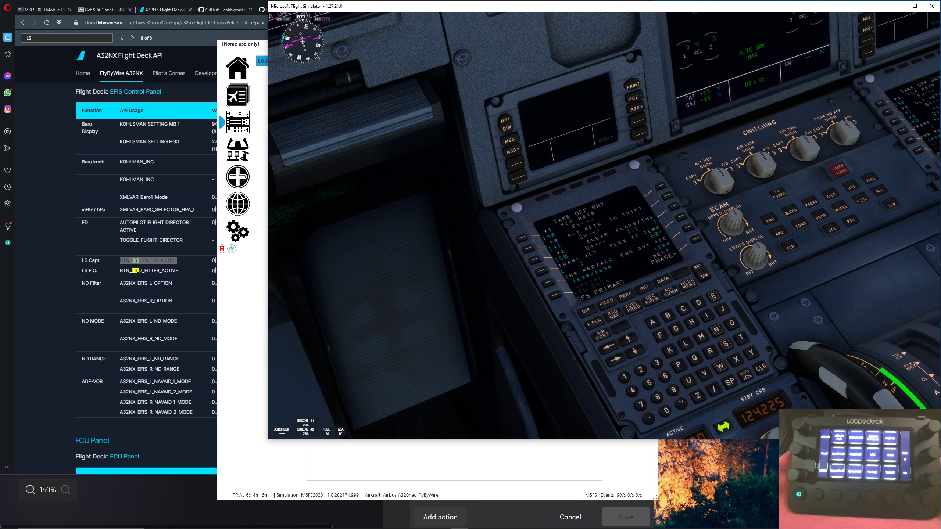
# Step: Check the center pedestal, and increase the captain's PFD and ND brightness on the instrument panel
pyautogui.click(237, 149)
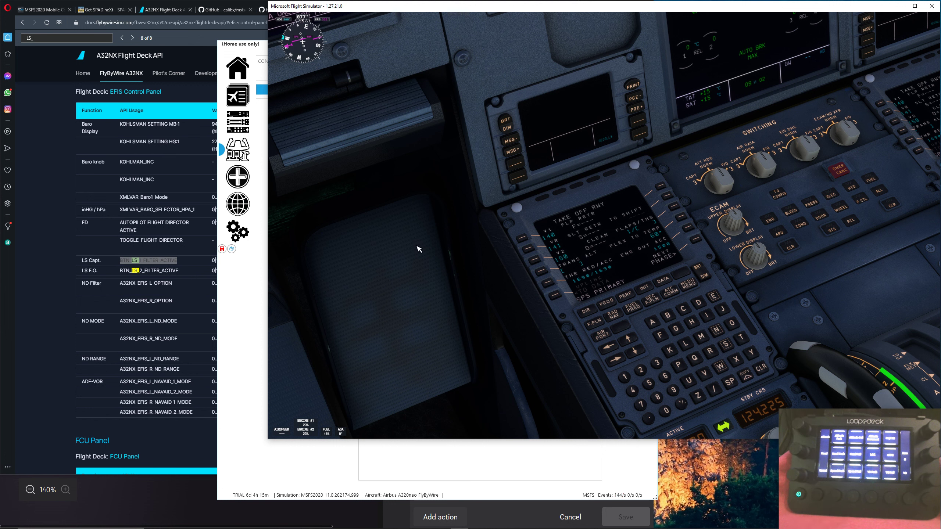
pyautogui.hotkey('alt', '2')
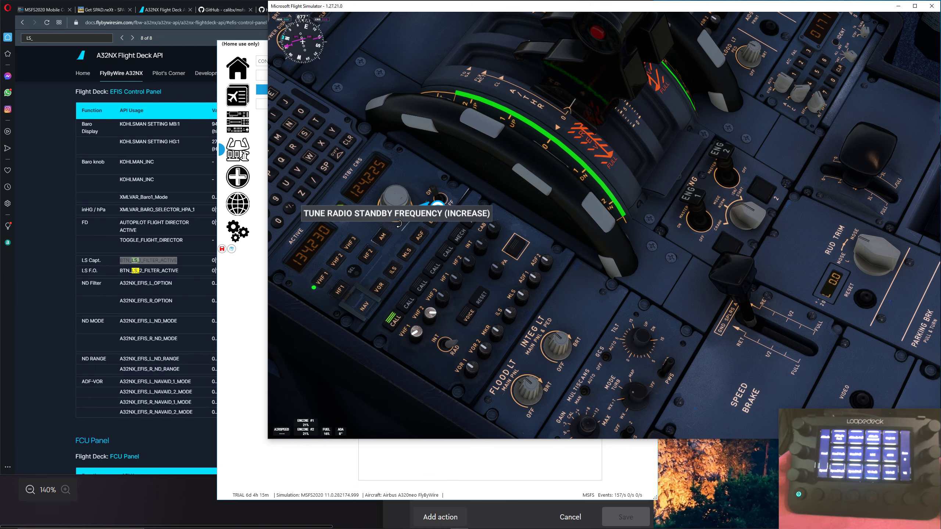
pyautogui.hotkey('ctrl', 'space')
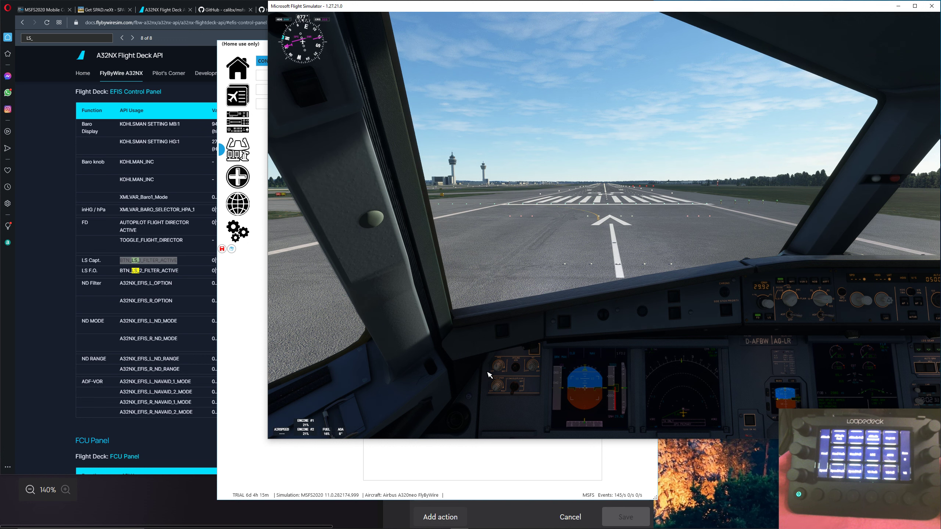
pyautogui.scroll(1, 501, 367)
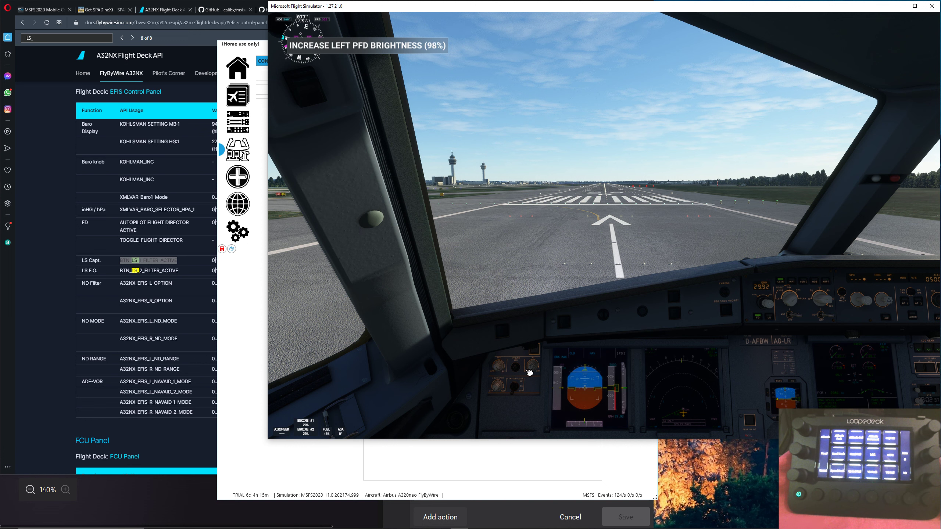
pyautogui.scroll(1, 533, 369)
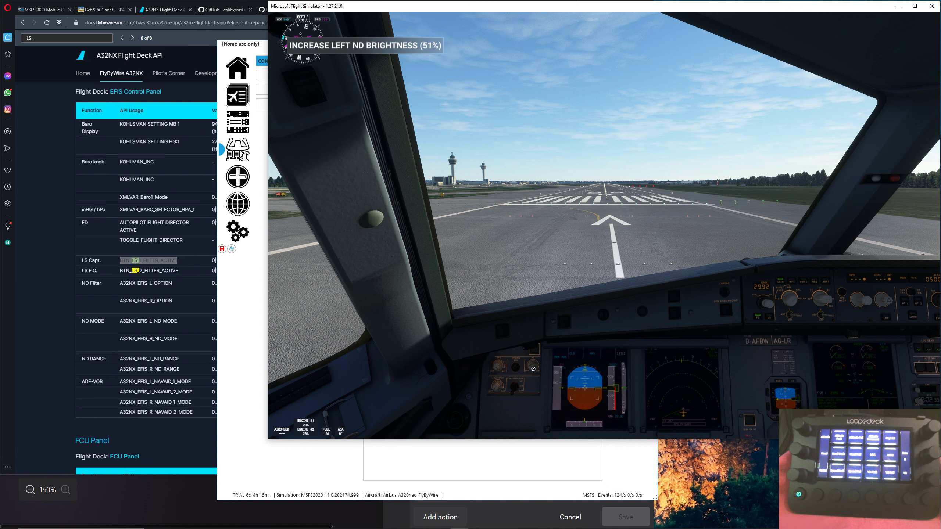
pyautogui.scroll(10, 534, 369)
pyautogui.scroll(12, 533, 368)
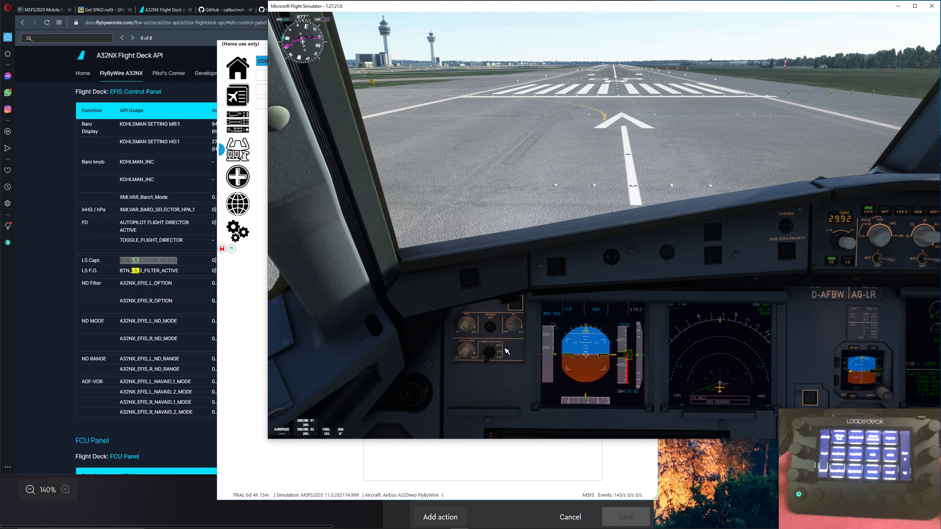
# Step: Check the airborne aircraft from the external and cockpit views, and pause the flight
pyautogui.hotkey('ctrl', 'space')
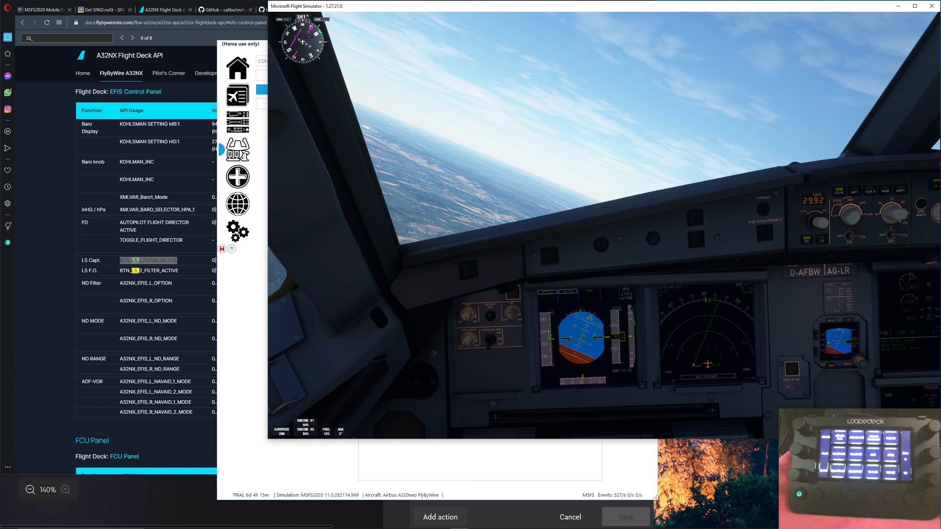
pyautogui.press('End')
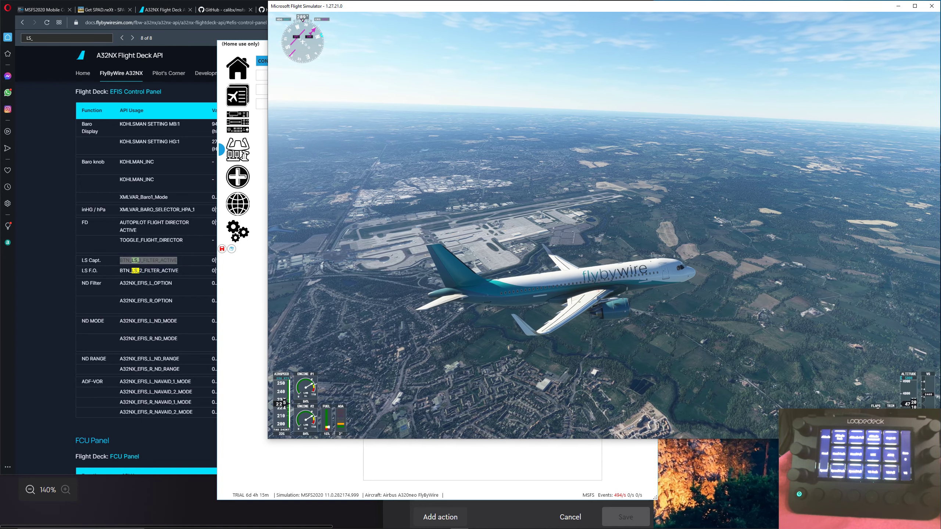
pyautogui.press('End')
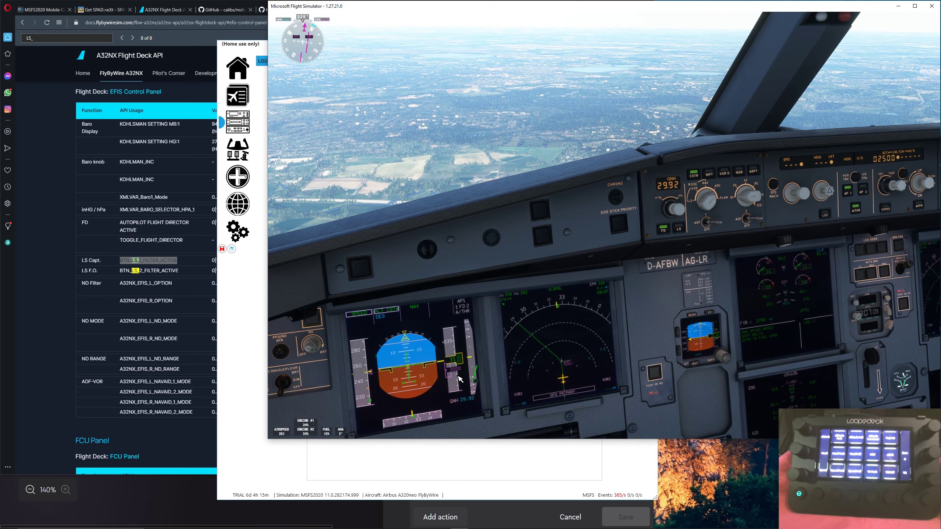
pyautogui.scroll(3, 463, 361)
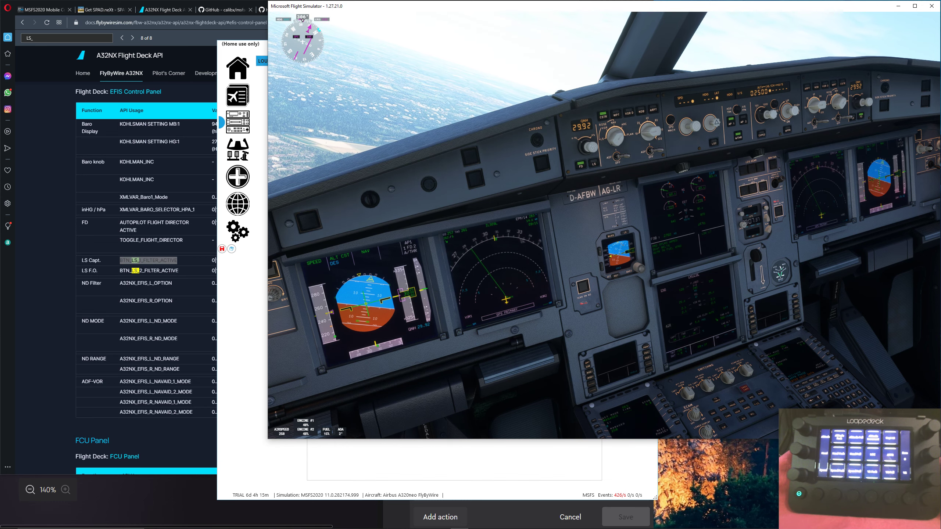
pyautogui.press('Escape')
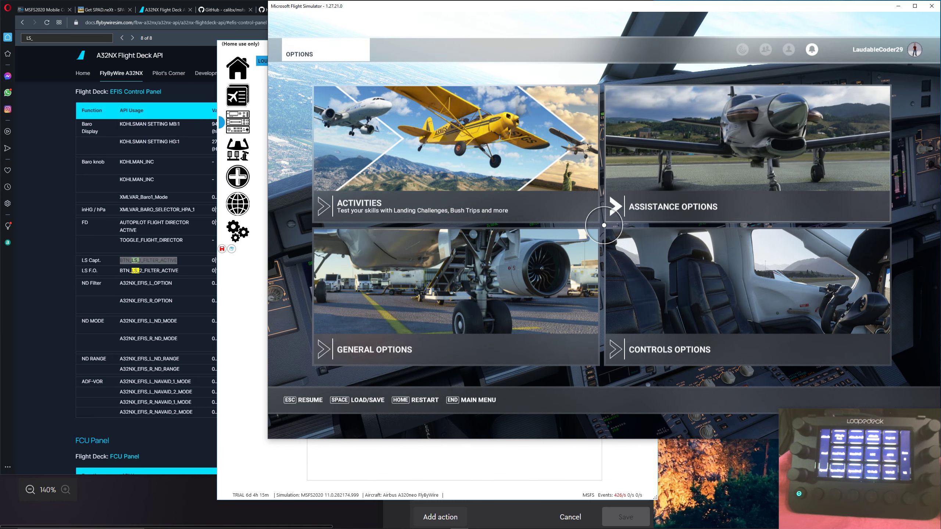